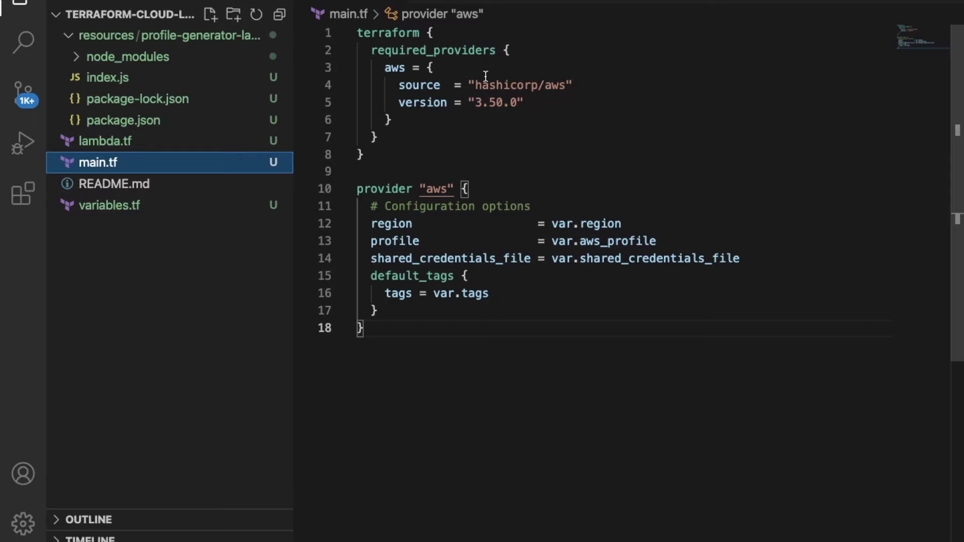
- Review variables.tf and lambda.tf in the editor
mouse_move(401, 73)
mouse_move(517, 261)
click(111, 206)
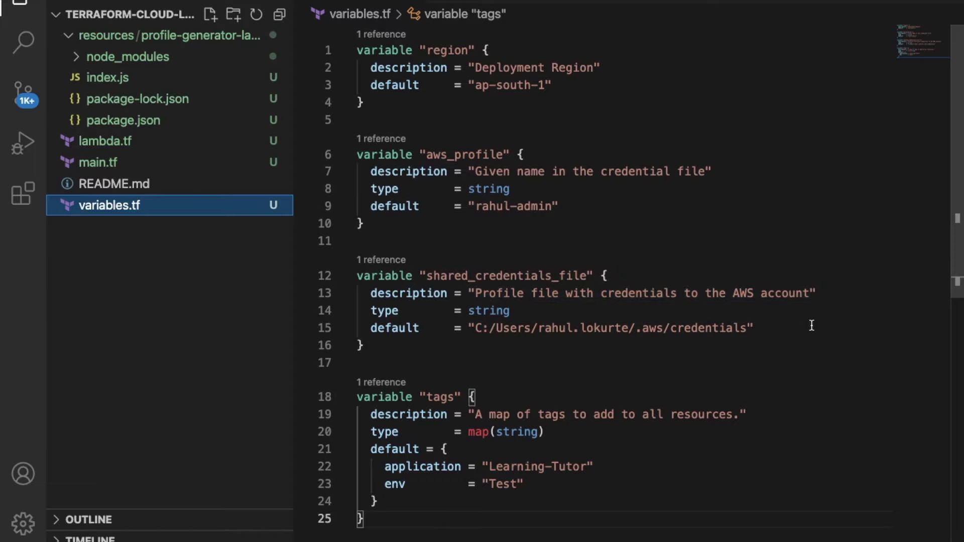
key(ctrl+Tab)
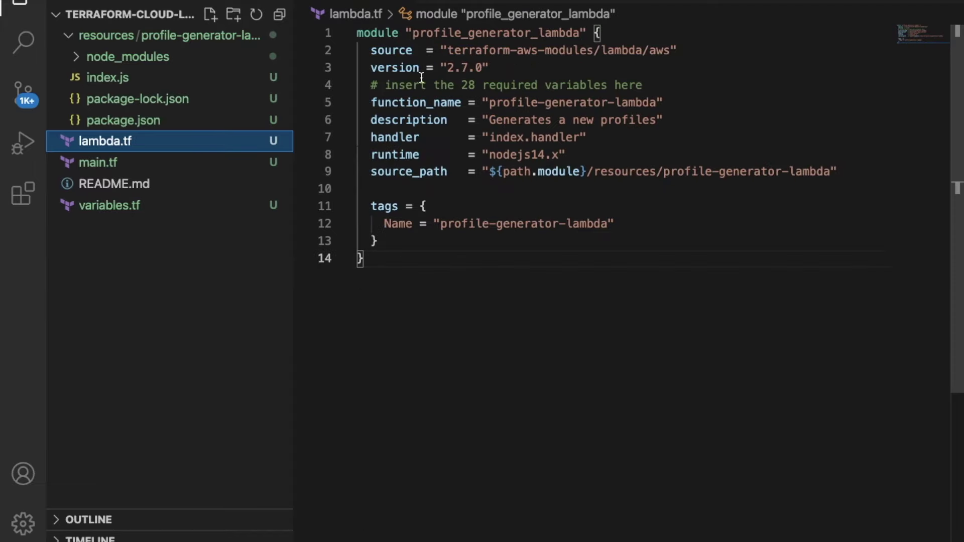
- Open the profile-generator-lambda index.js to review its handler code
mouse_move(437, 38)
mouse_move(624, 53)
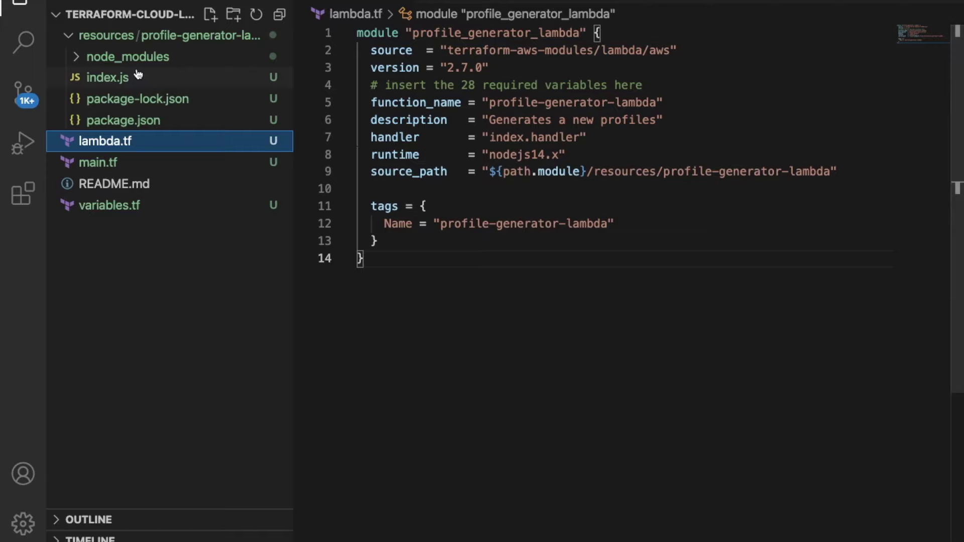
click(113, 82)
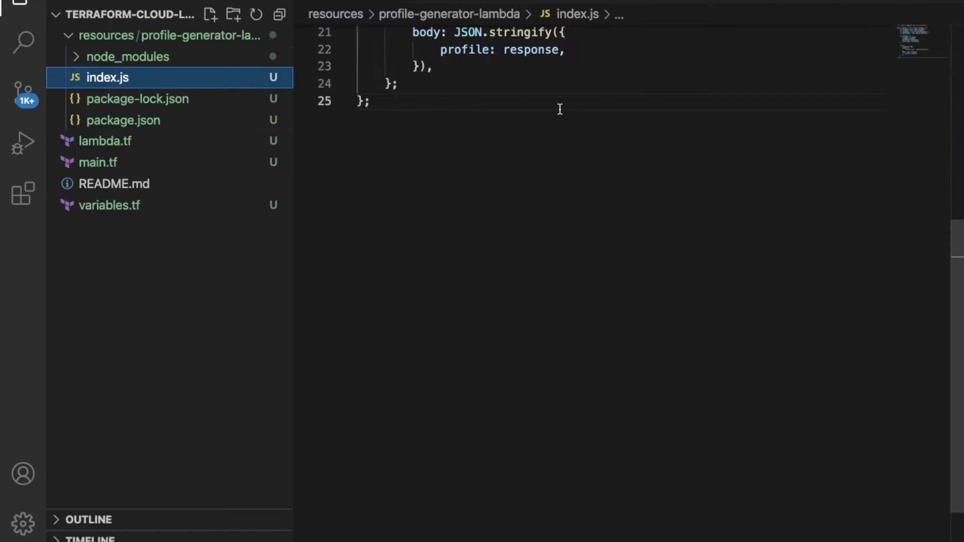
scroll(559, 108, up, 5)
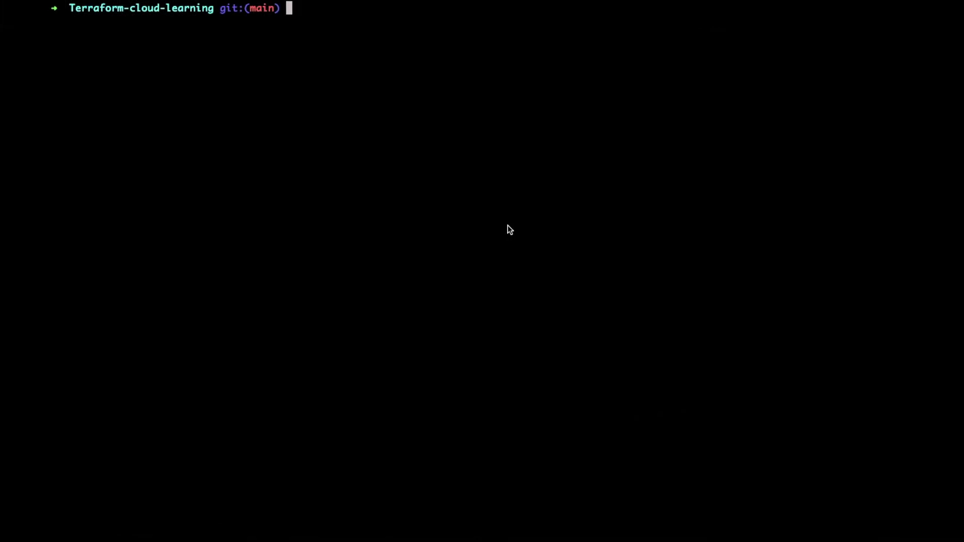
- Run git push to the main branch, entering the GitHub username and password
text(git push)
key(Return)
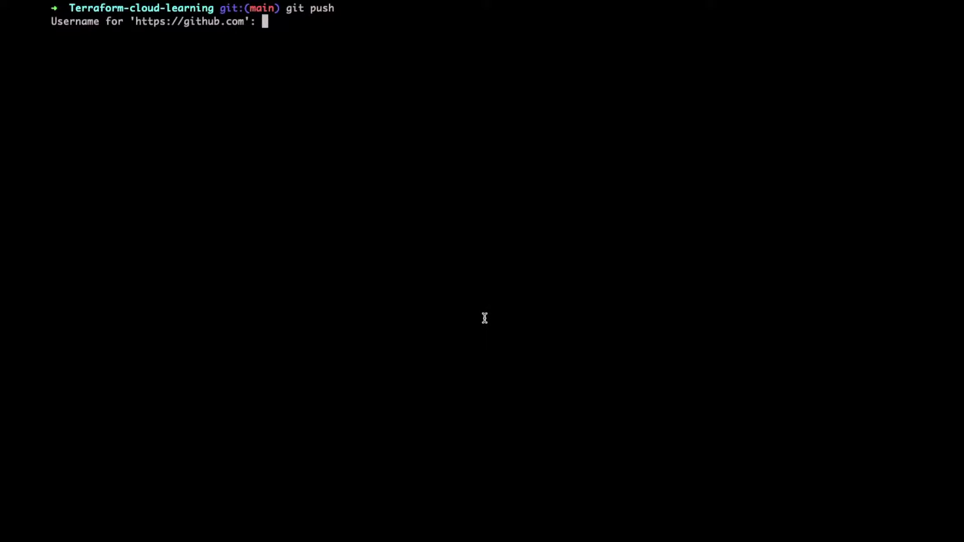
text(rahulmlokurte)
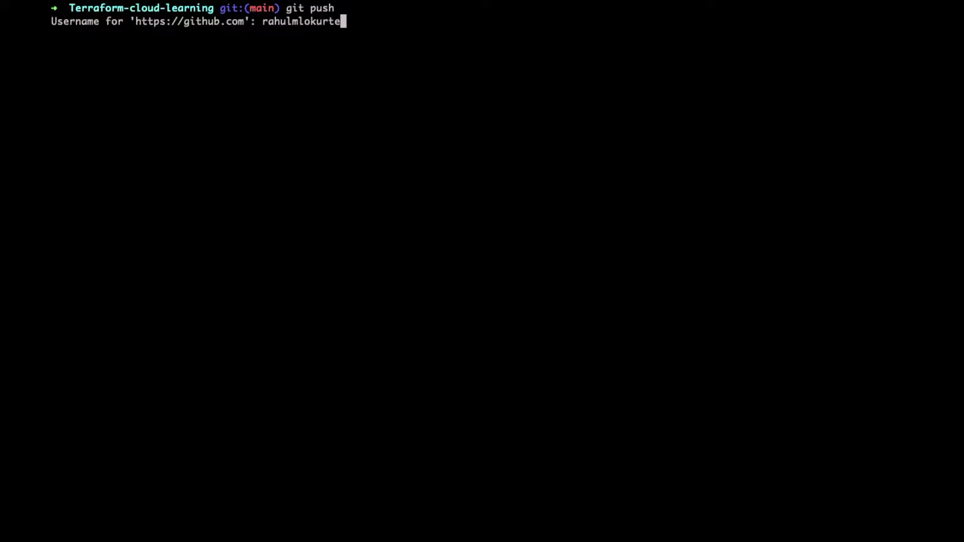
key(Return)
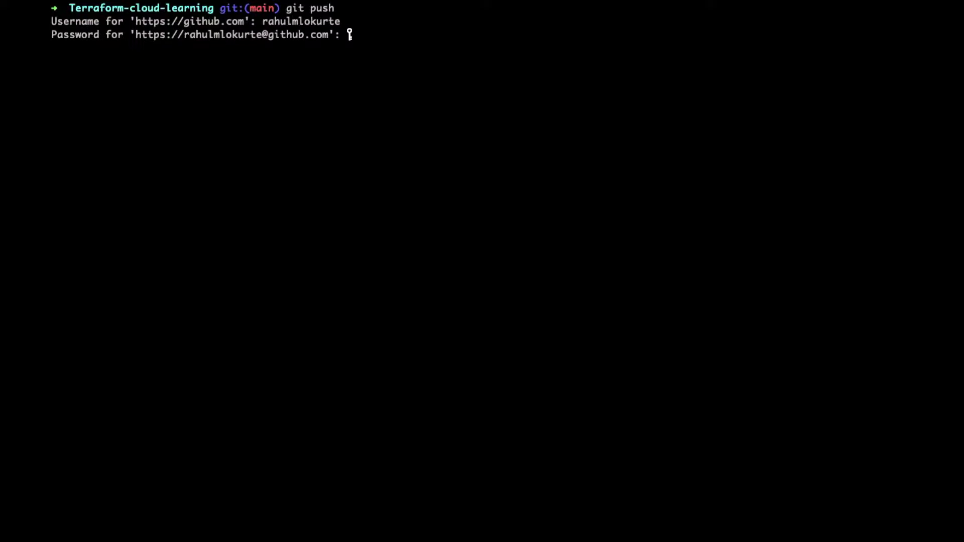
key(Return)
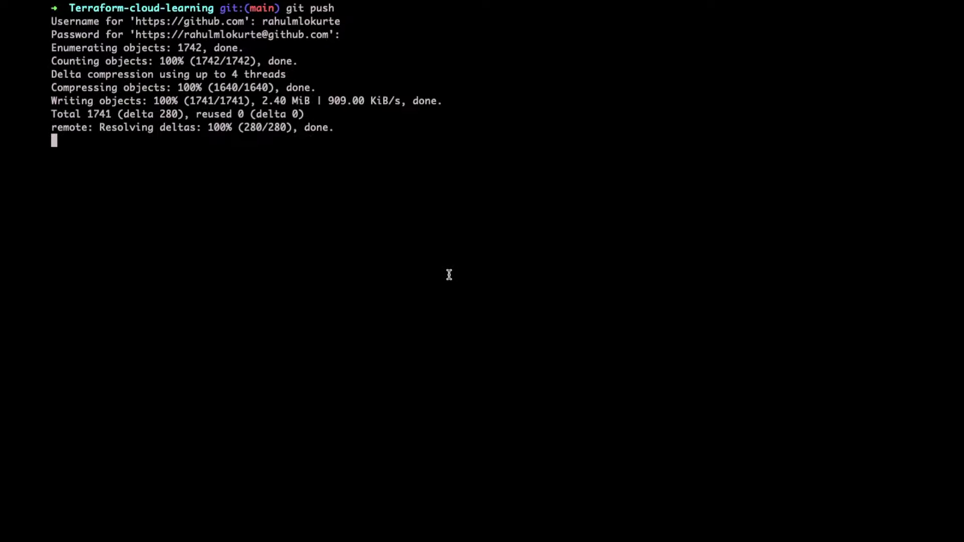
- Shrink the terminal text and bring the GitHub repository page forward
key(super+minus)
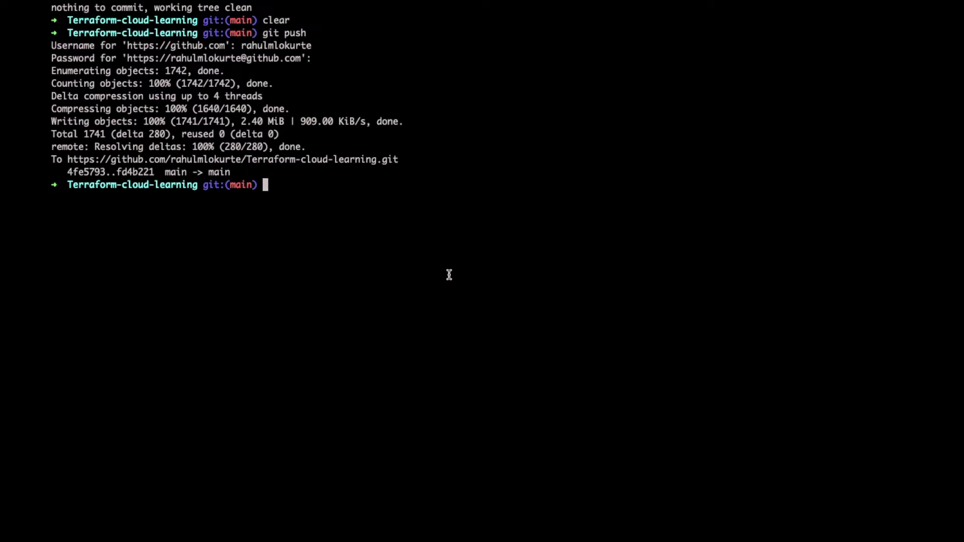
key(ctrl+Left)
key(ctrl+Right)
key(ctrl+Right)
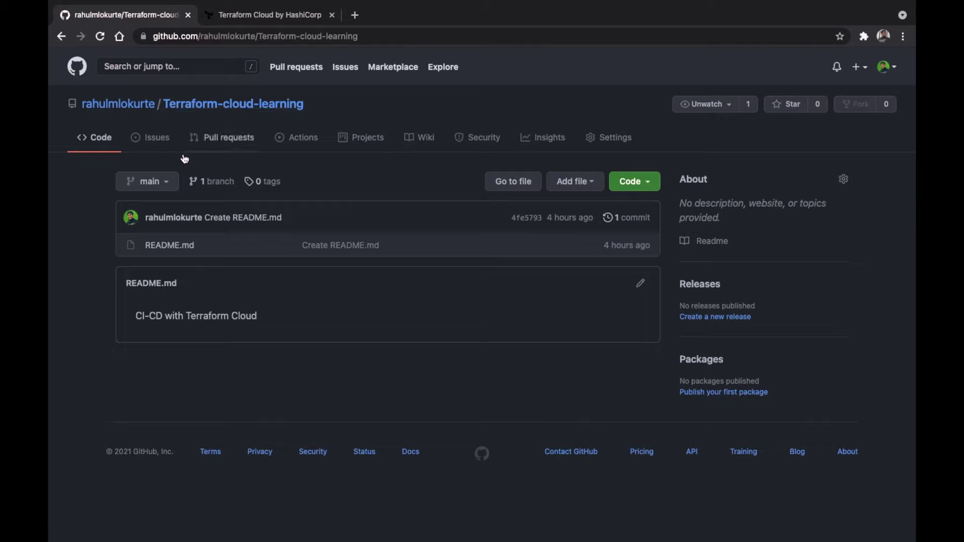
- Reload the repository to confirm the pushed Terraform files, then go to Terraform Cloud's Getting Started page
click(101, 37)
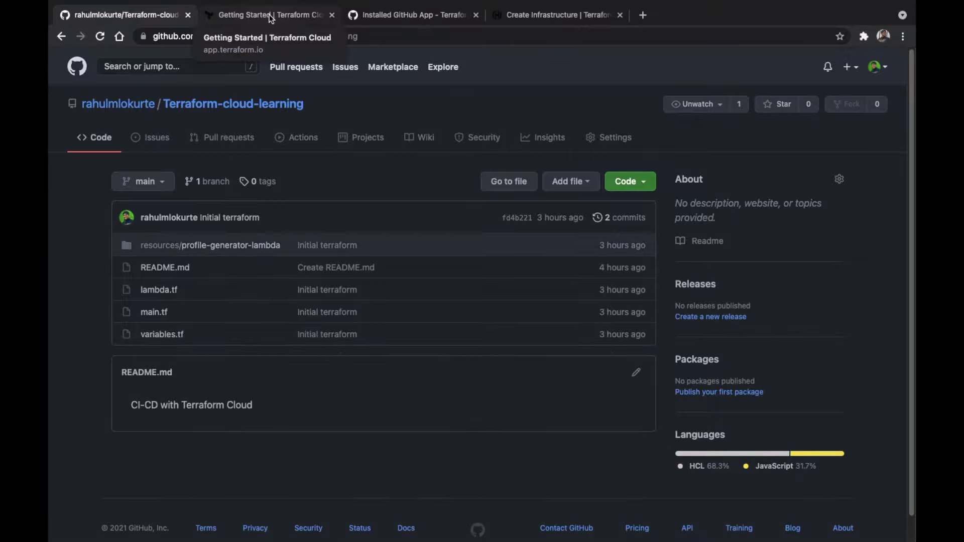
click(270, 18)
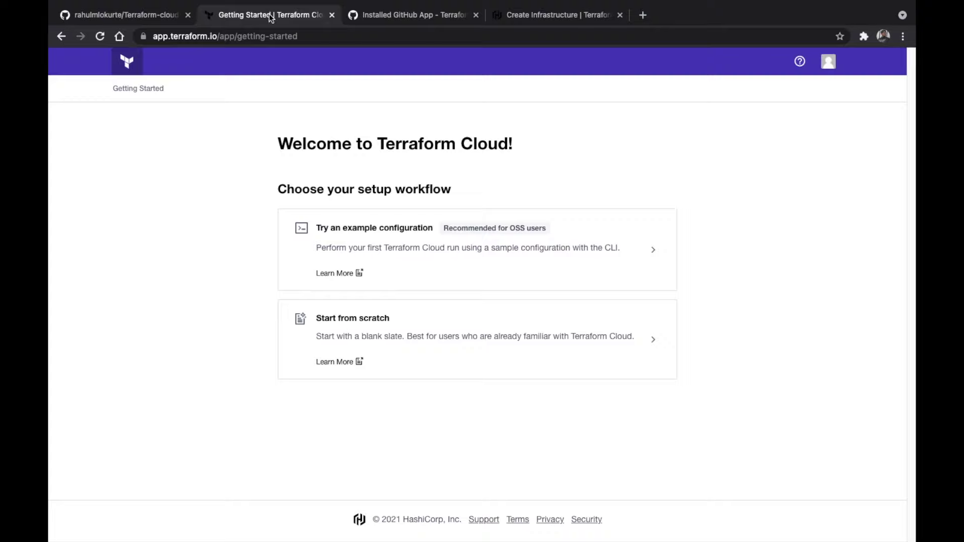
- Create a new organization from scratch using the suggested organization name
click(373, 327)
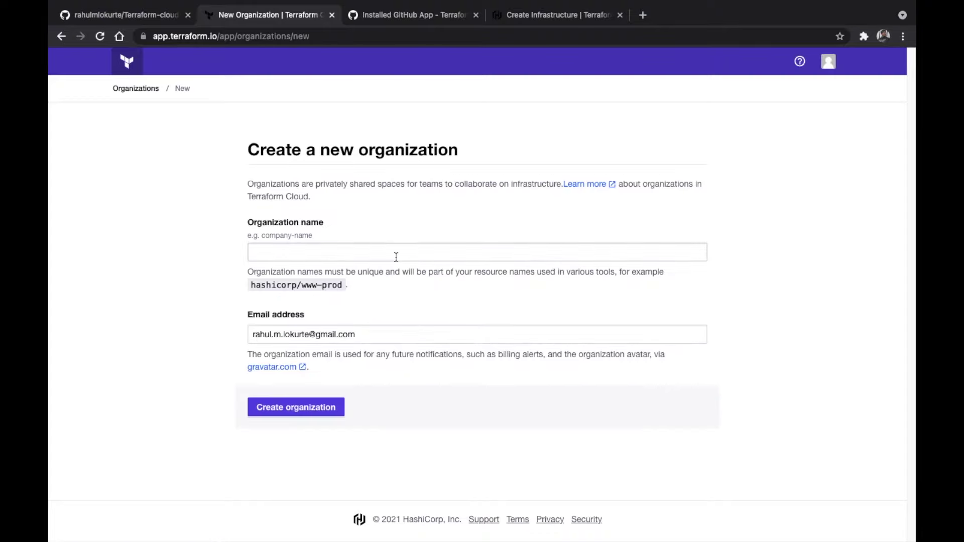
click(289, 257)
click(296, 280)
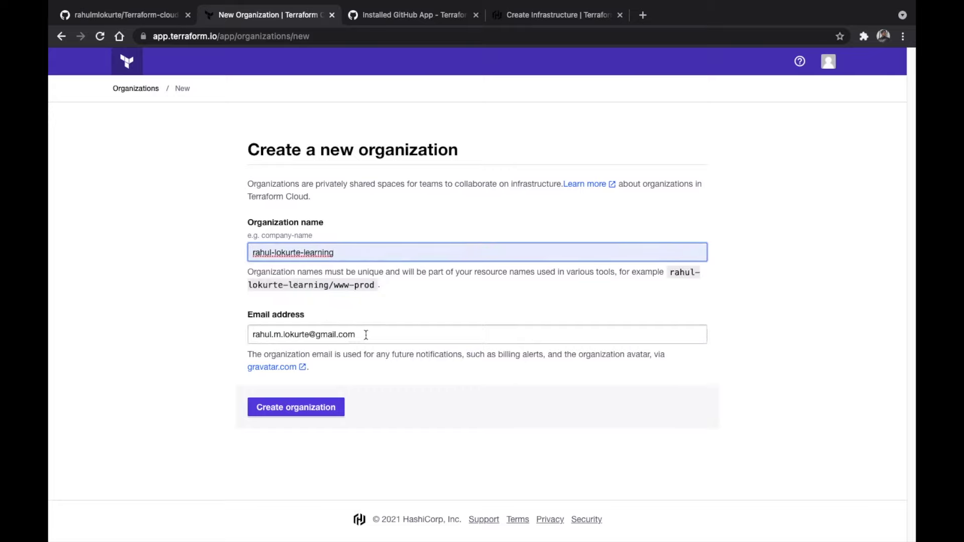
click(321, 410)
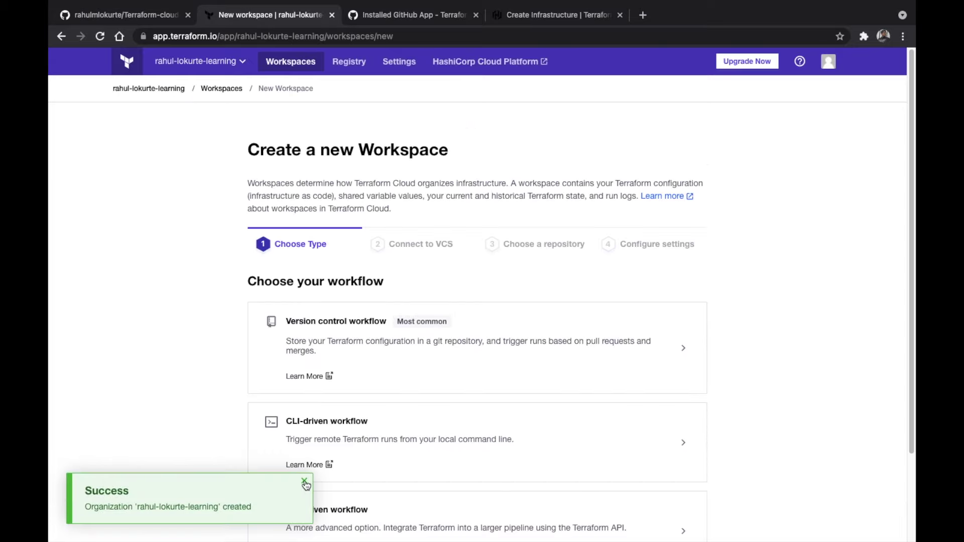
click(305, 483)
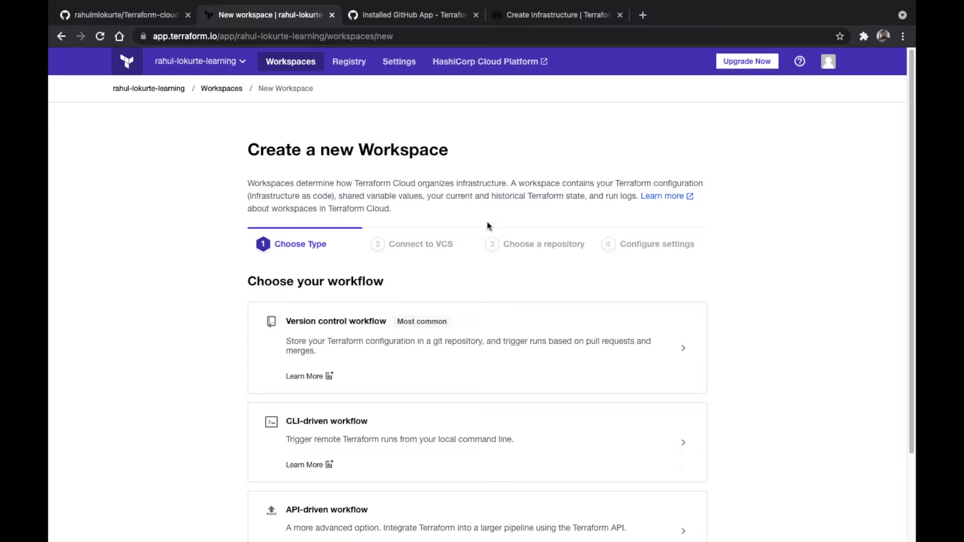
- Create a version-control workspace linked to the GitHub Terraform-cloud-learning repository
scroll(601, 366, down, 2)
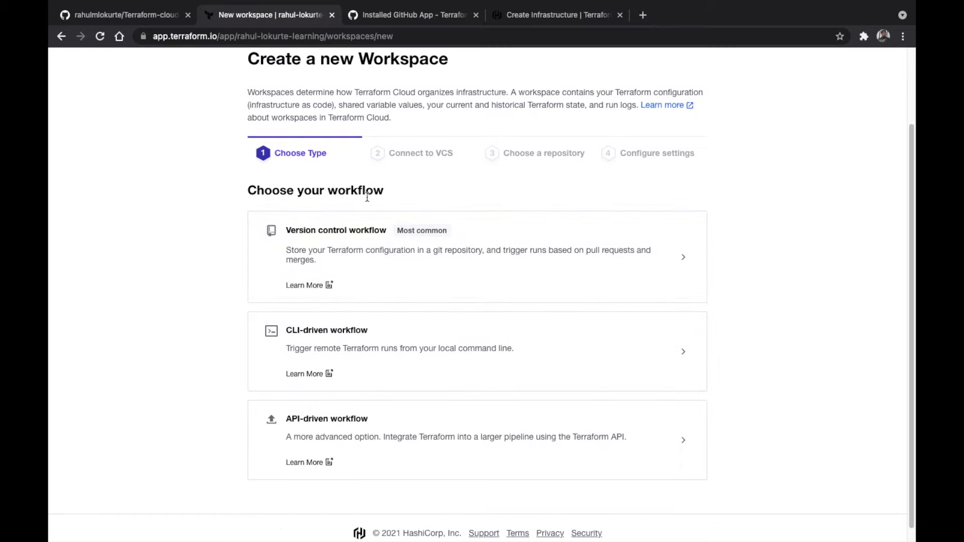
click(664, 259)
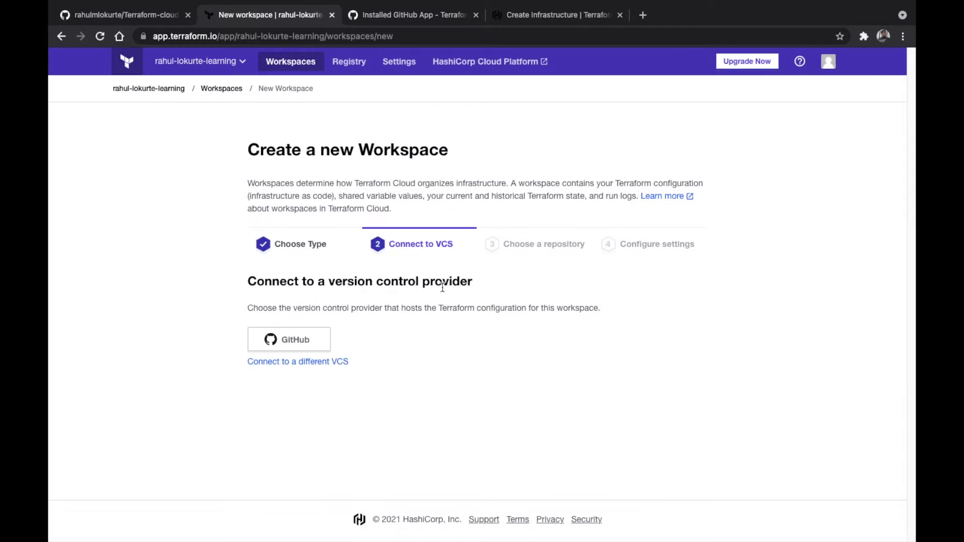
click(296, 339)
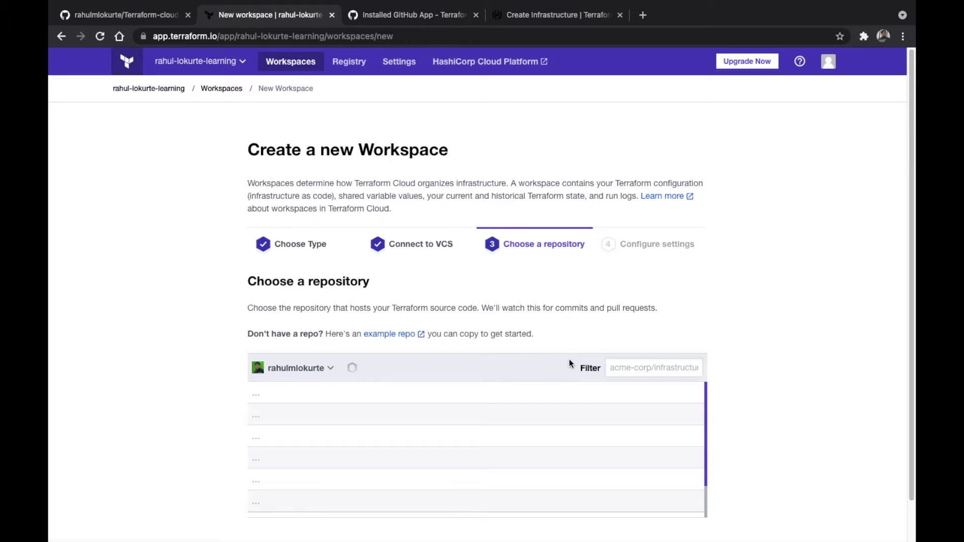
scroll(570, 361, down, 2)
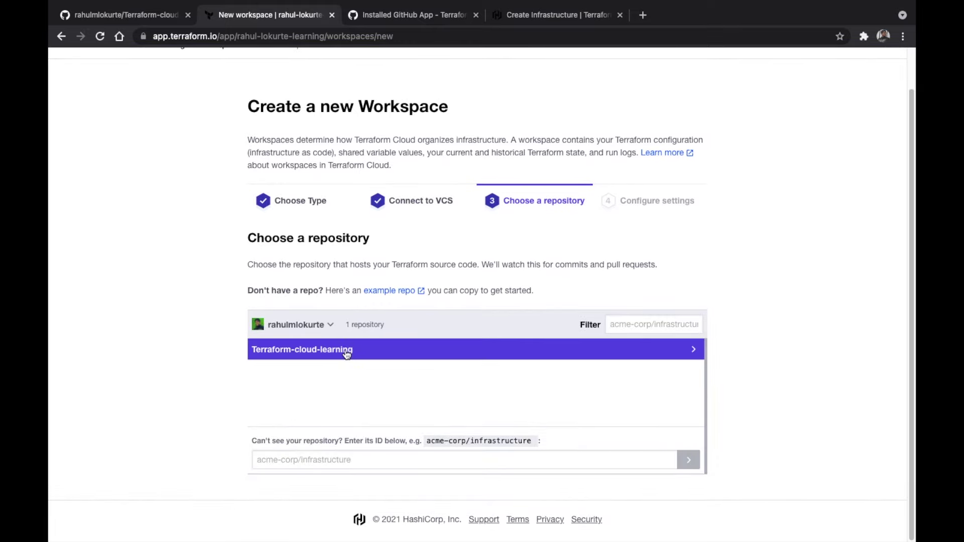
click(347, 351)
scroll(804, 364, down, 2)
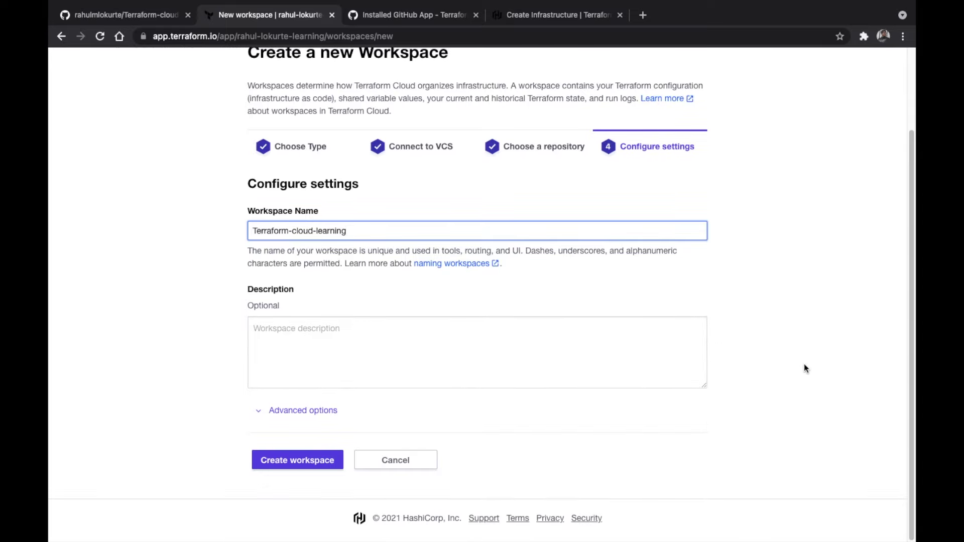
click(290, 462)
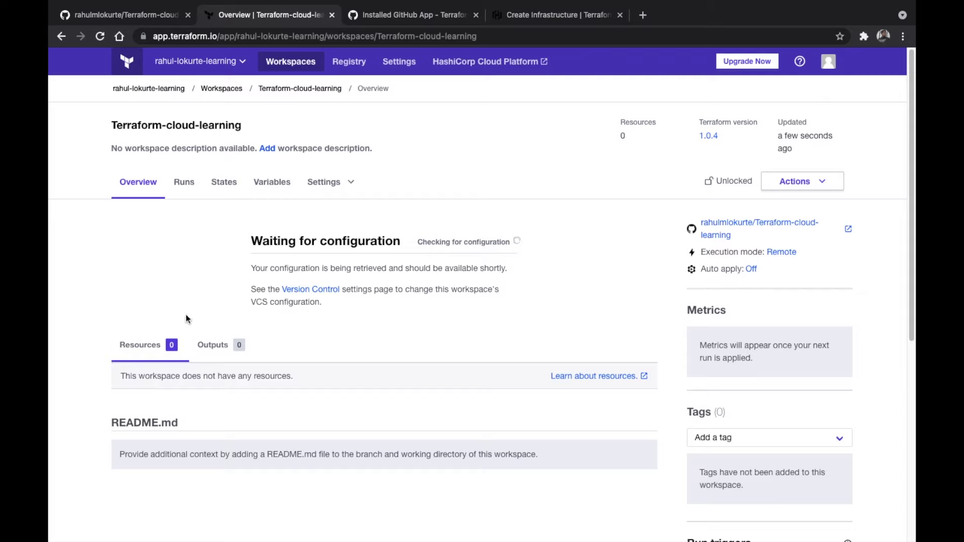
- Open the workspace Variables page, checking the variable names in the code editor
mouse_move(507, 522)
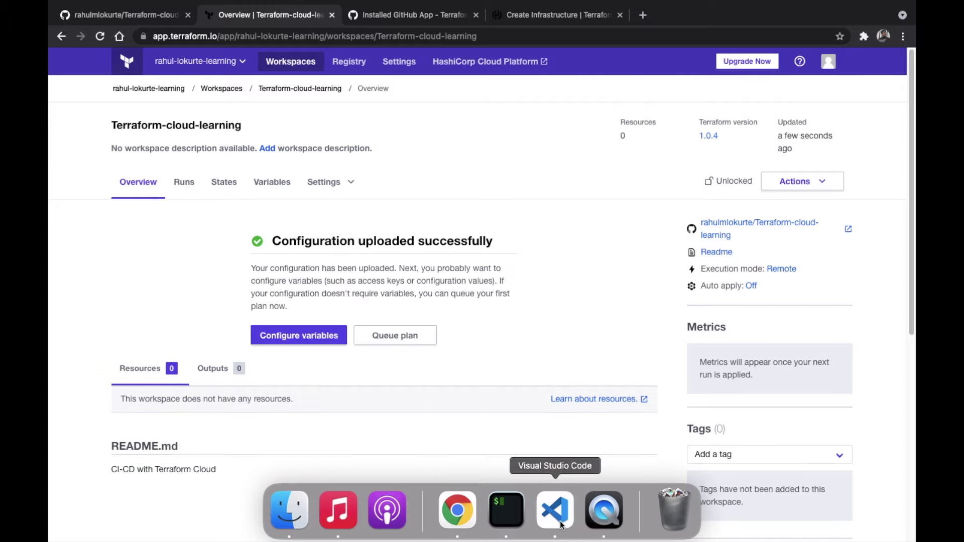
click(321, 336)
click(553, 533)
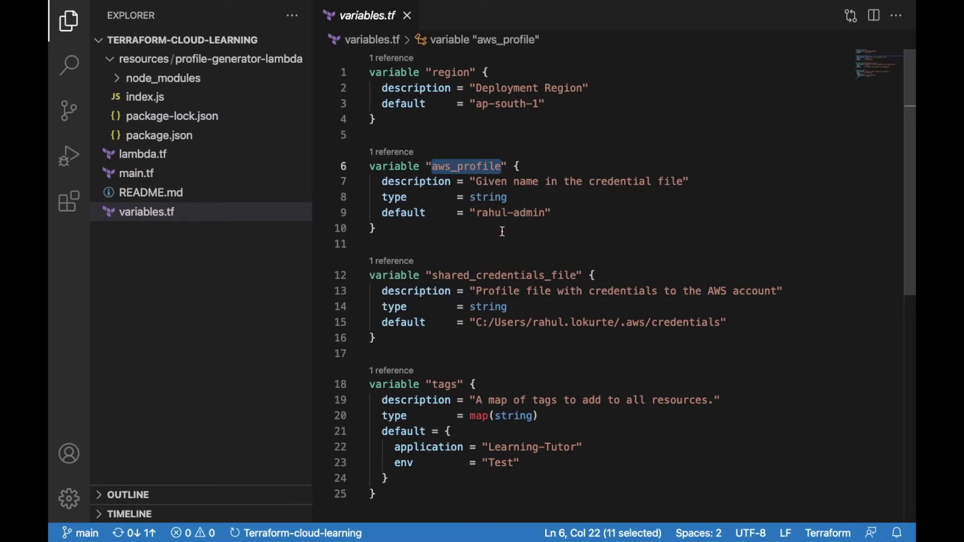
key(super+Tab)
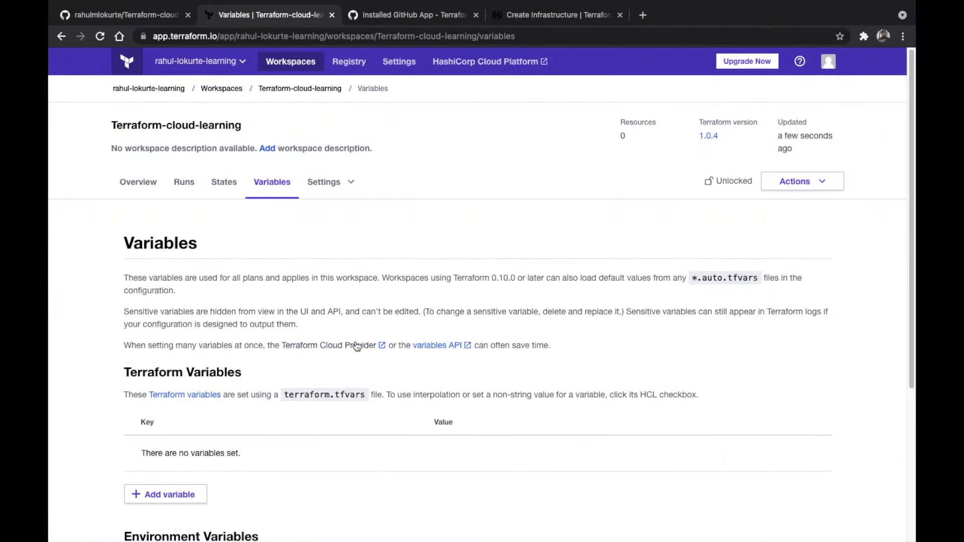
scroll(328, 411, down, 3)
- Add a Terraform variable aws_profile set to the AWS CLI profile name
click(182, 351)
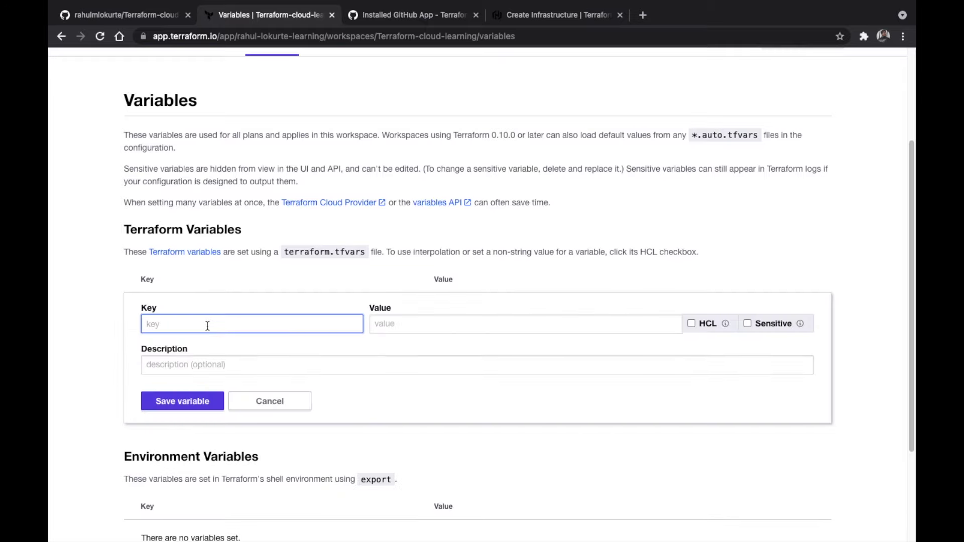
text(aws_profile)
click(439, 327)
text(rahul-admi)
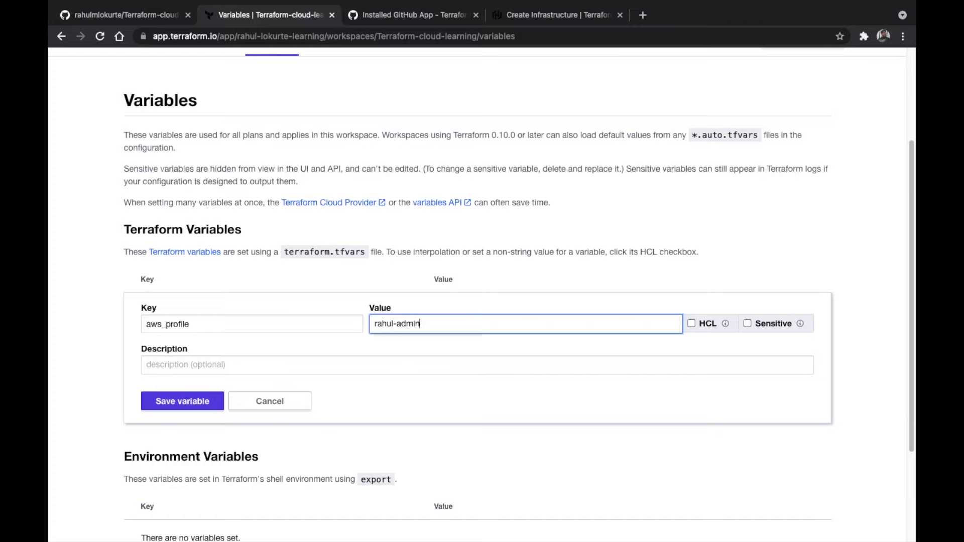
click(216, 401)
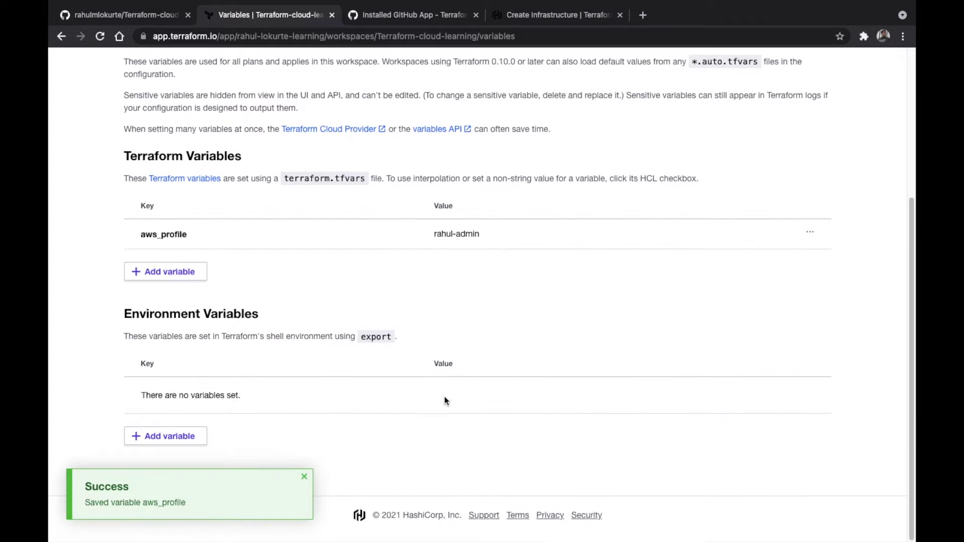
- Add sensitive AWS_ACCESS_KEY_ID and AWS_SECRET_ACCESS_KEY environment variables, then return to the overview
click(194, 441)
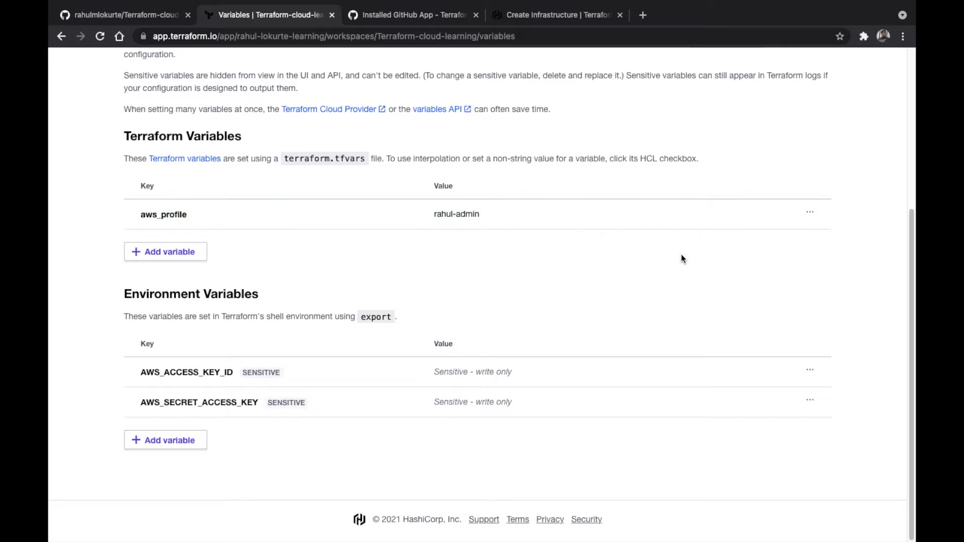
scroll(681, 254, up, 6)
scroll(681, 254, down, 2)
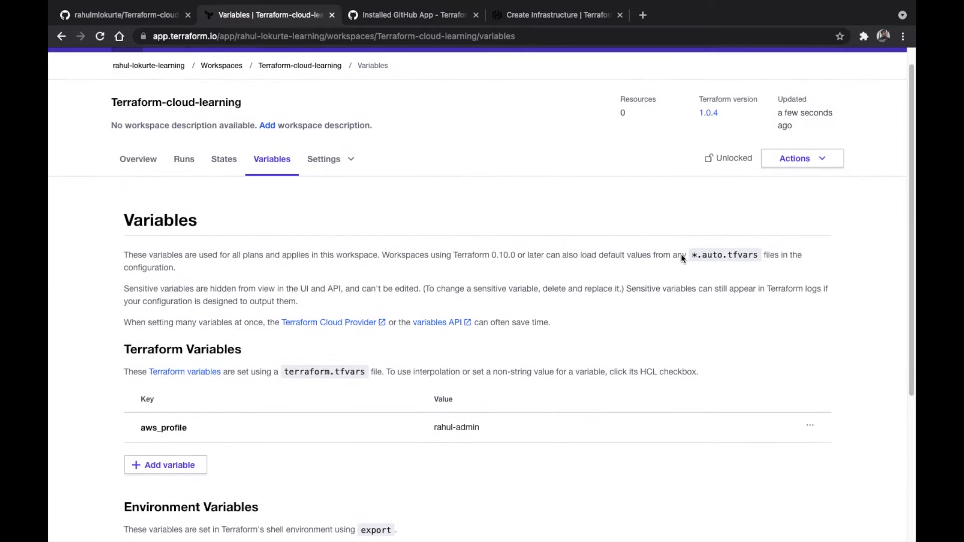
click(140, 158)
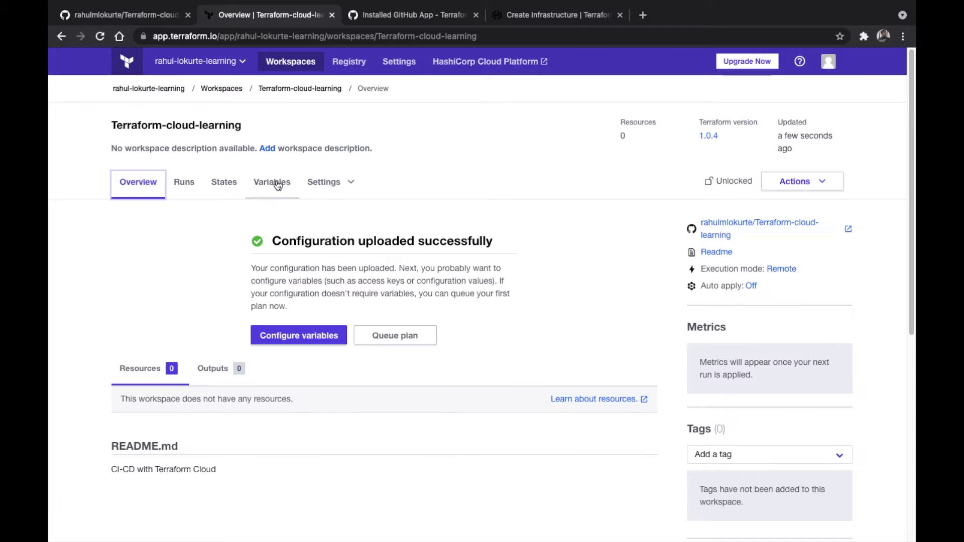
- Start a new plan run with the reason 'Initial deployment'
click(827, 185)
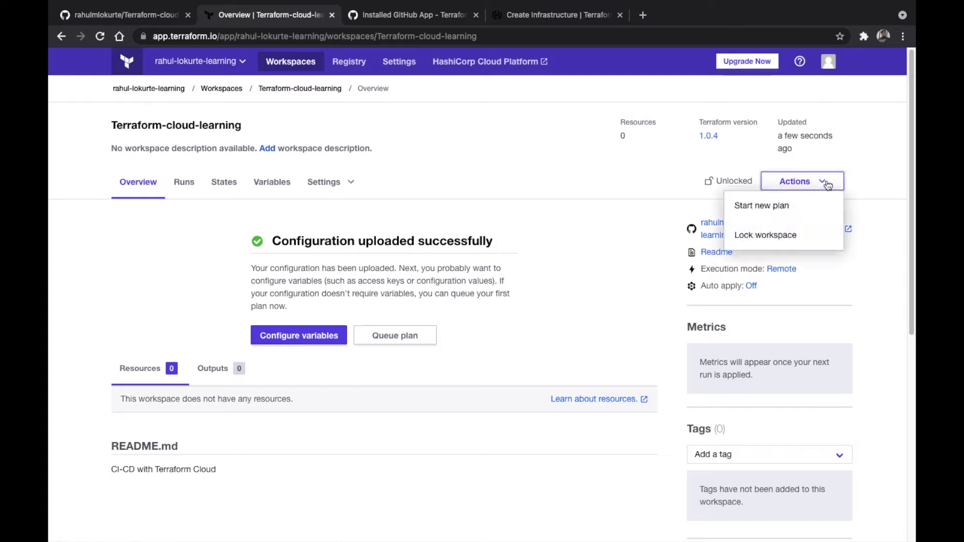
click(764, 214)
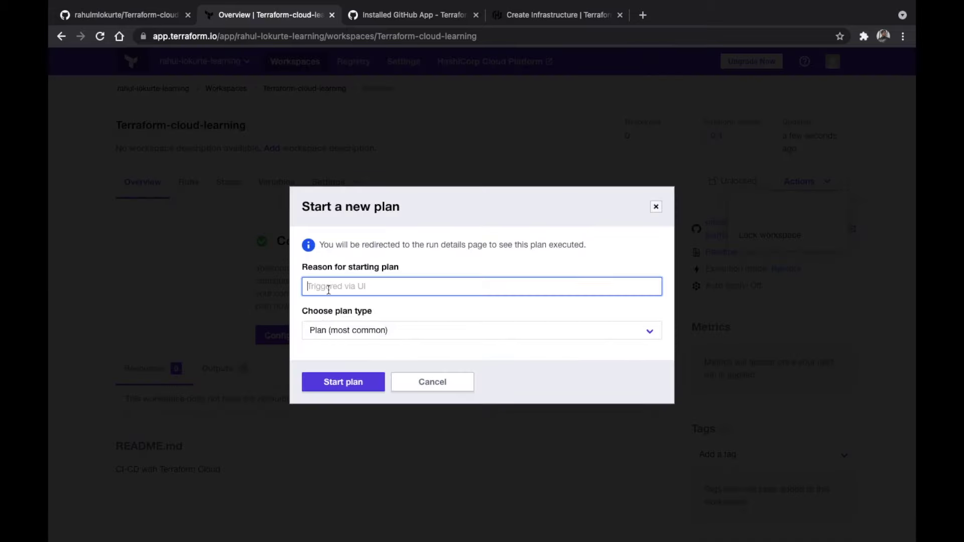
text(I)
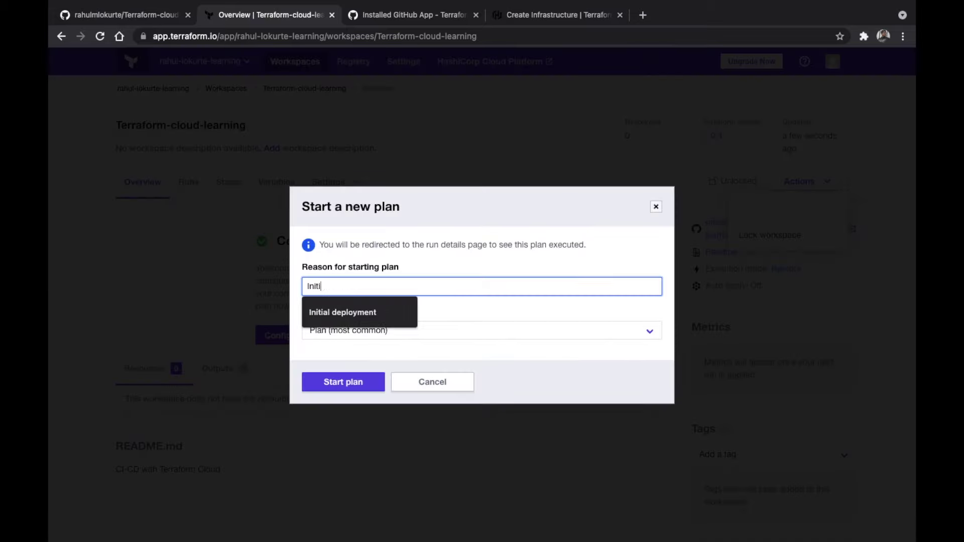
text(niti)
key(Down)
key(Return)
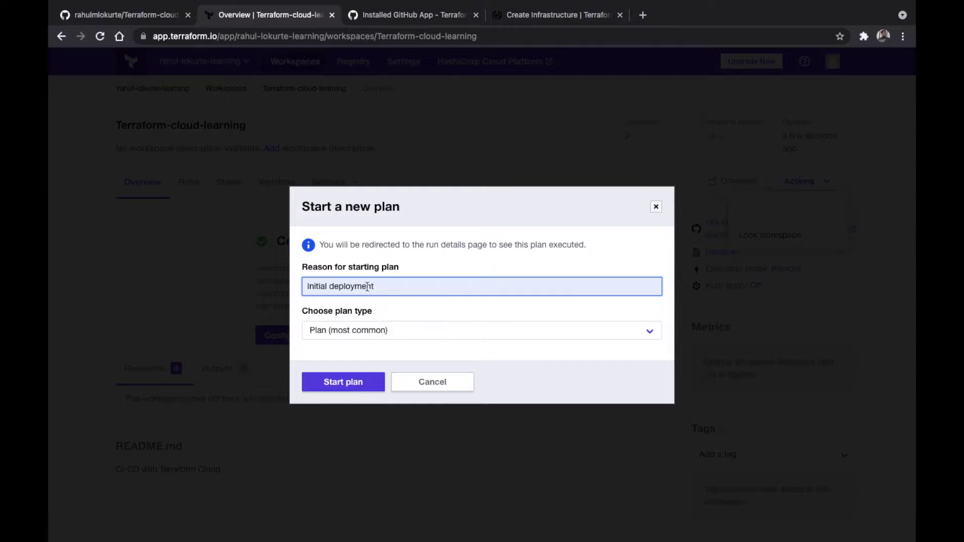
click(344, 382)
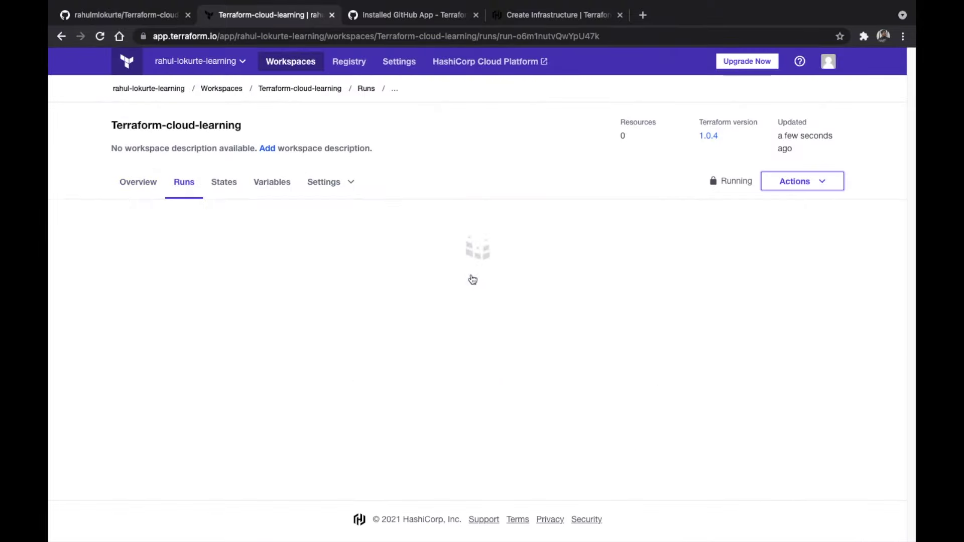
- Scroll through the plan log listing the 7 profile-generator-lambda resources to create
scroll(506, 406, down, 3)
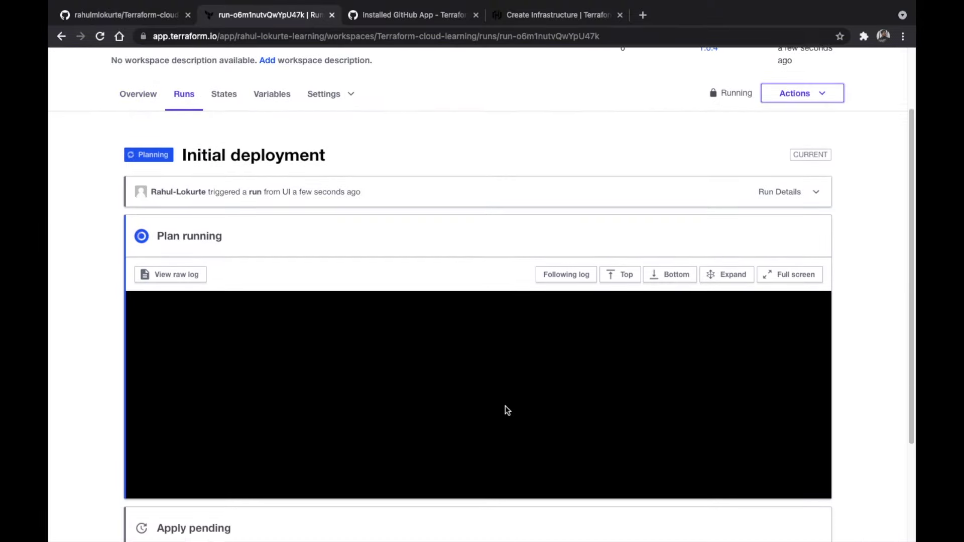
scroll(505, 406, down, 1)
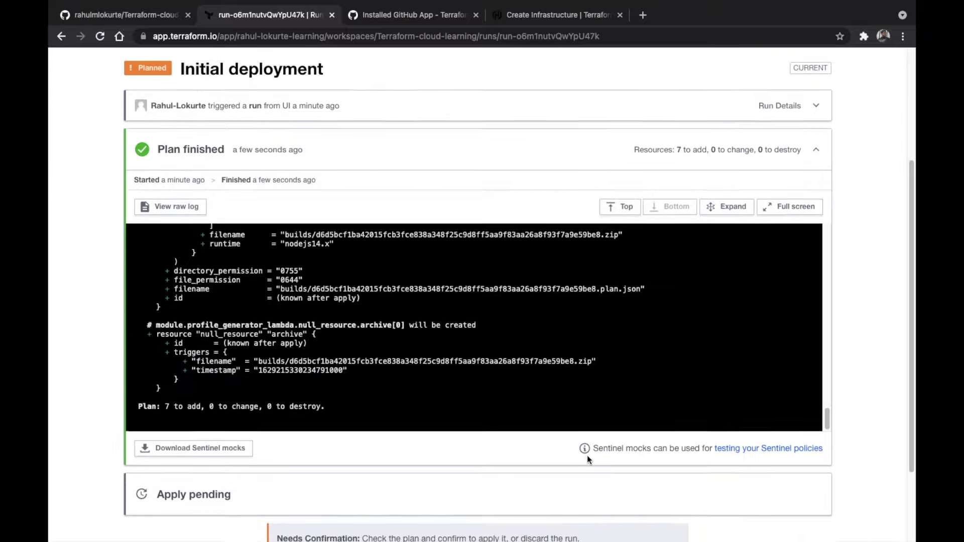
scroll(586, 456, down, 3)
scroll(707, 309, up, 5)
scroll(707, 308, down, 10)
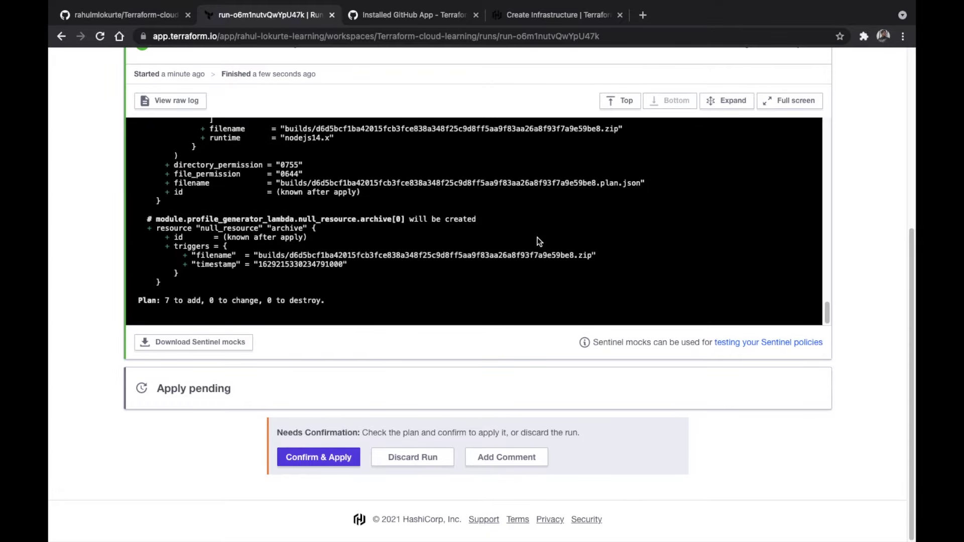
scroll(538, 242, up, 20)
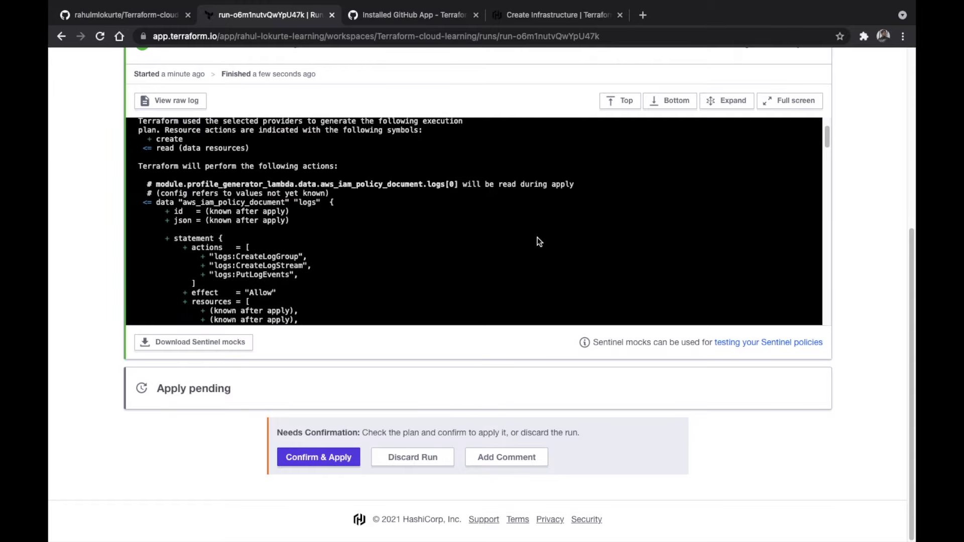
scroll(539, 242, up, 5)
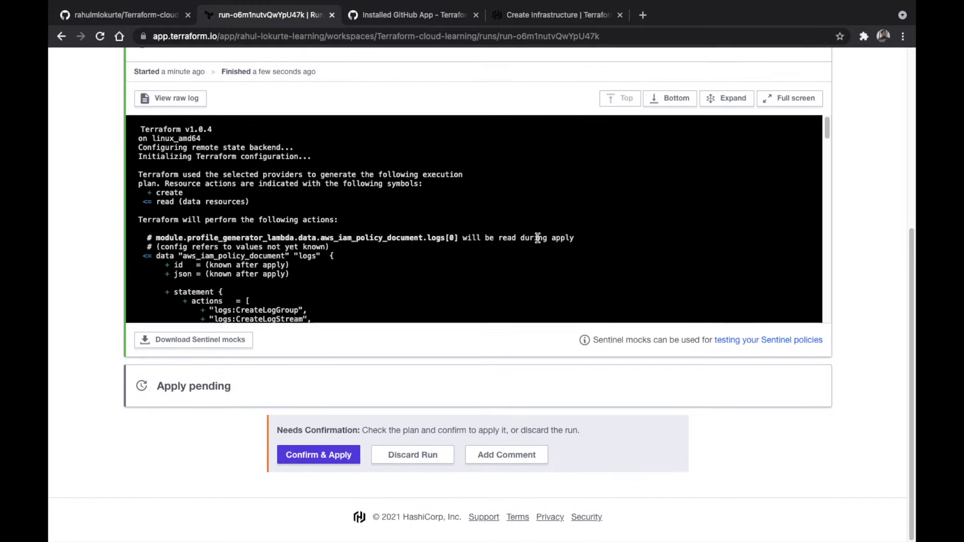
scroll(538, 238, down, 3)
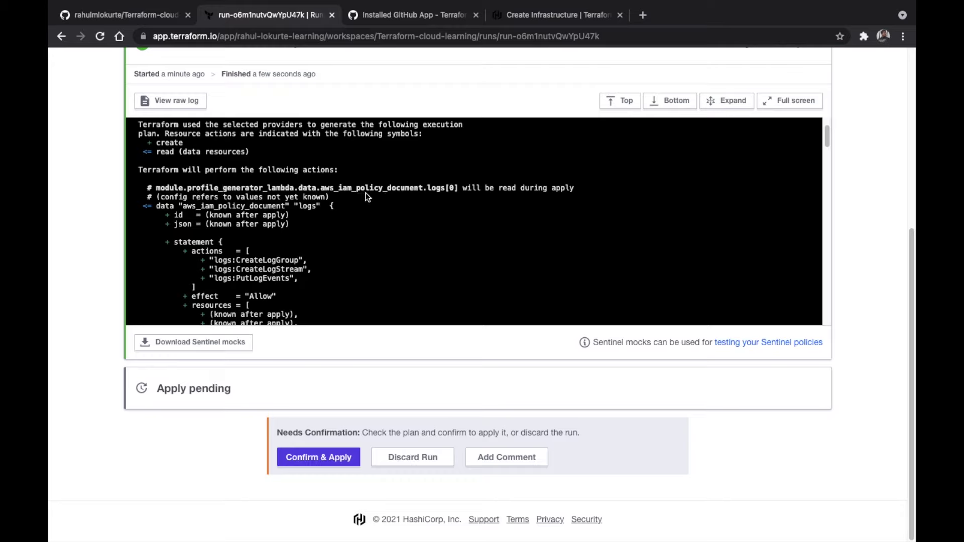
scroll(456, 224, down, 5)
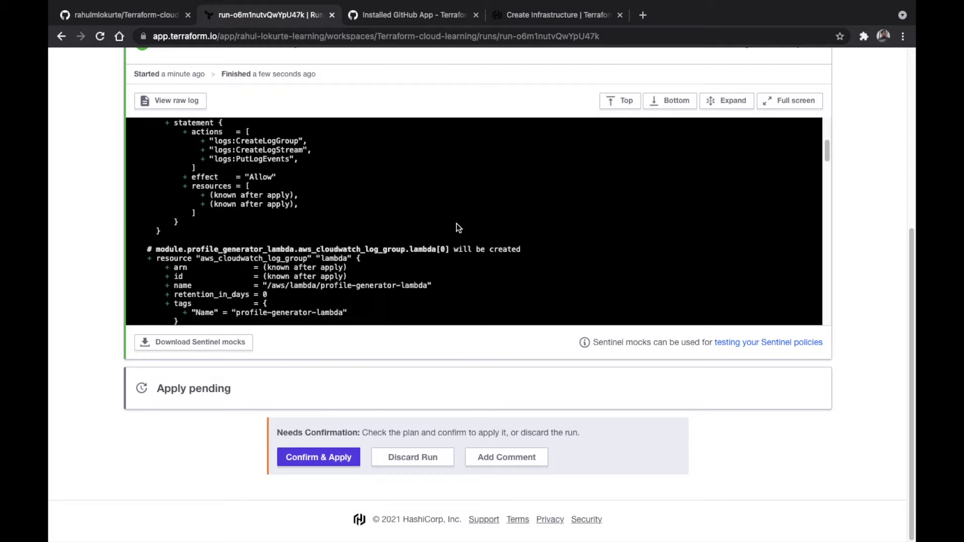
scroll(470, 213, down, 5)
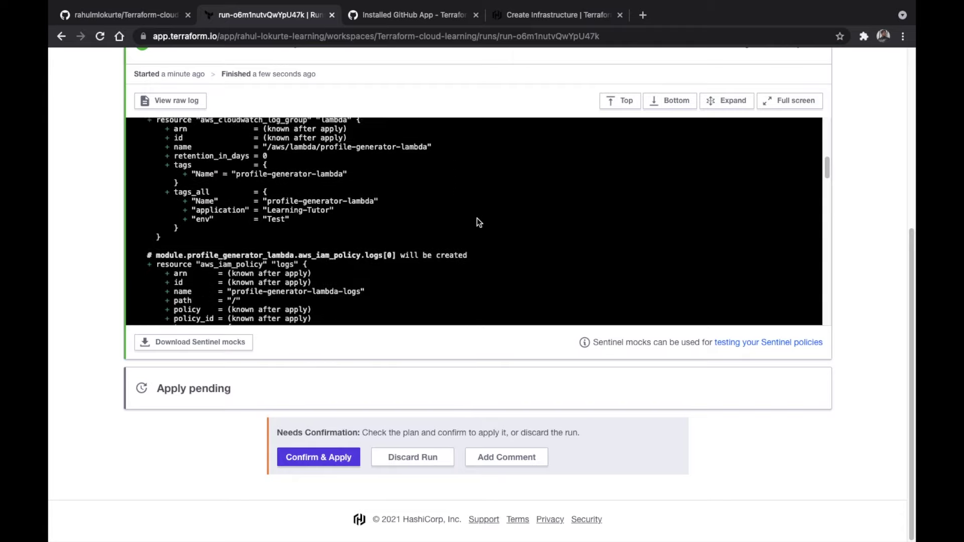
scroll(479, 243, down, 5)
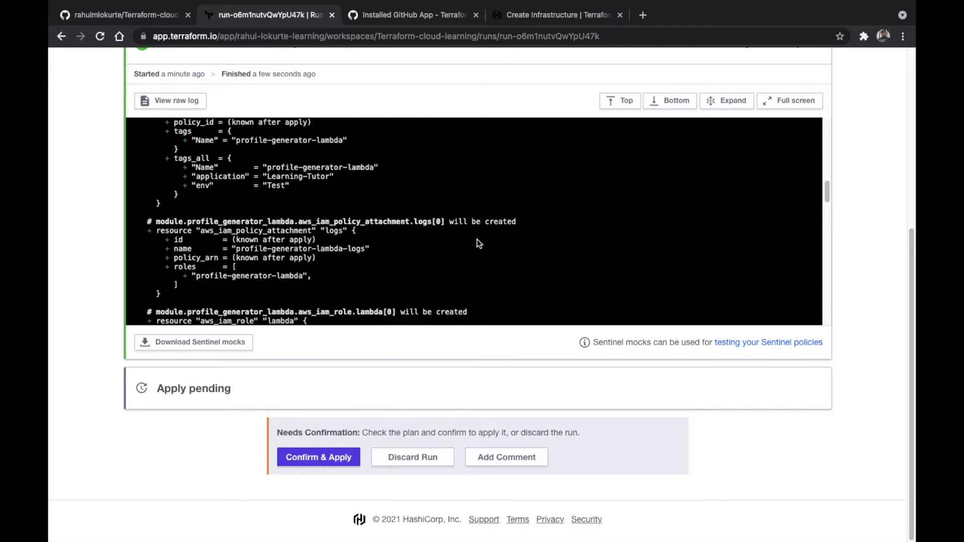
scroll(414, 250, down, 4)
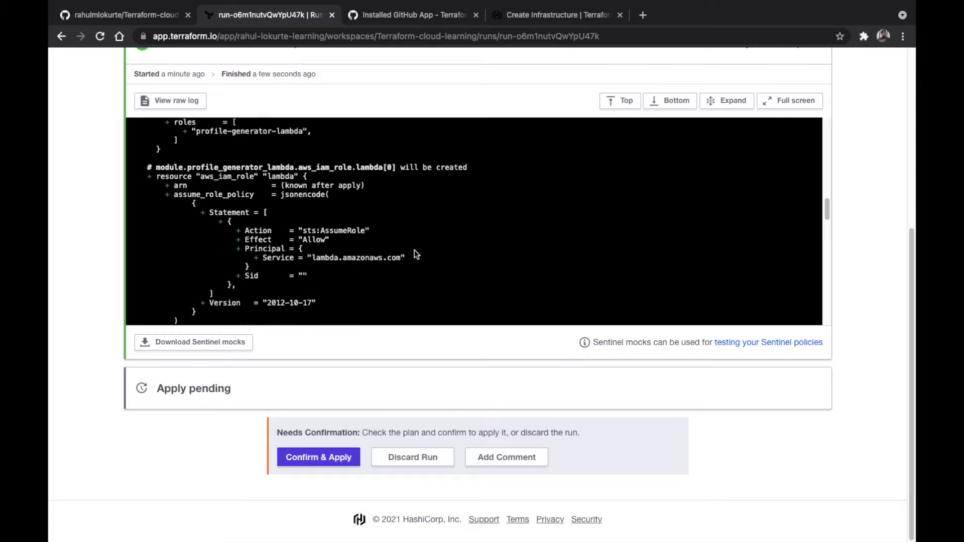
scroll(475, 236, down, 9)
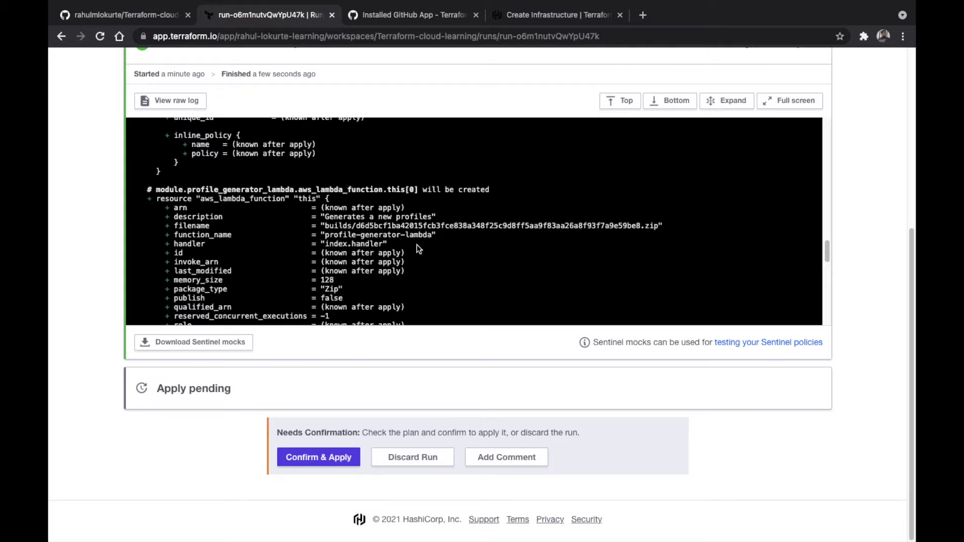
scroll(427, 250, down, 8)
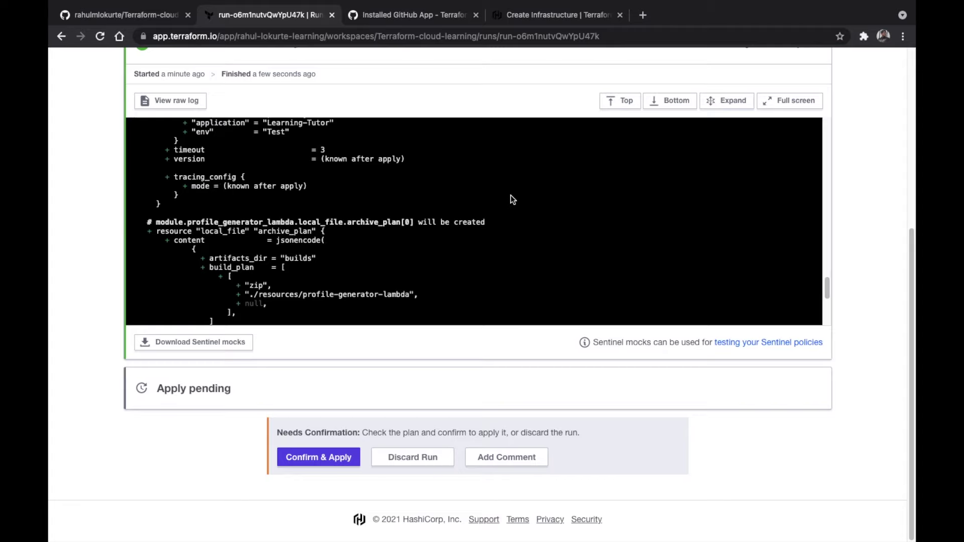
scroll(517, 210, down, 5)
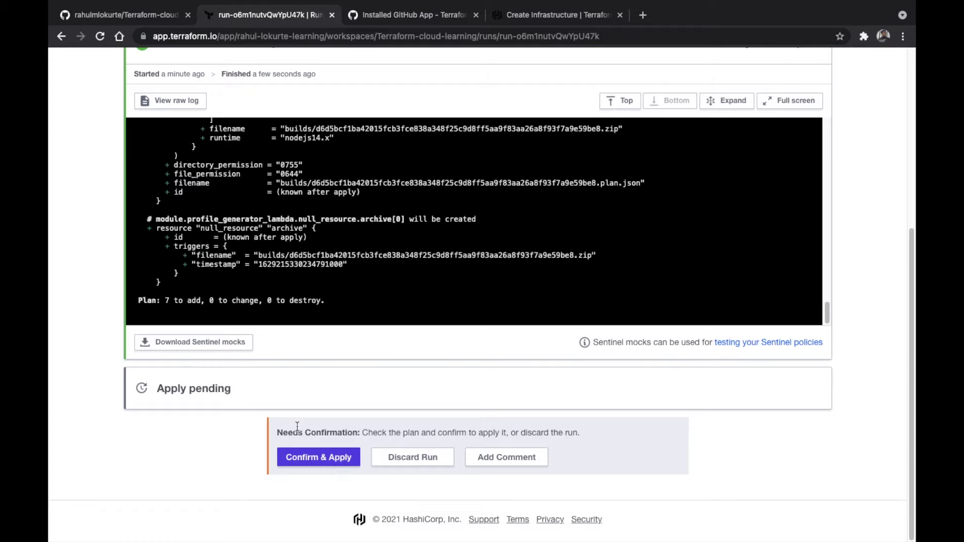
- Confirm and apply the plan with the comment 'Initial apply'
click(324, 458)
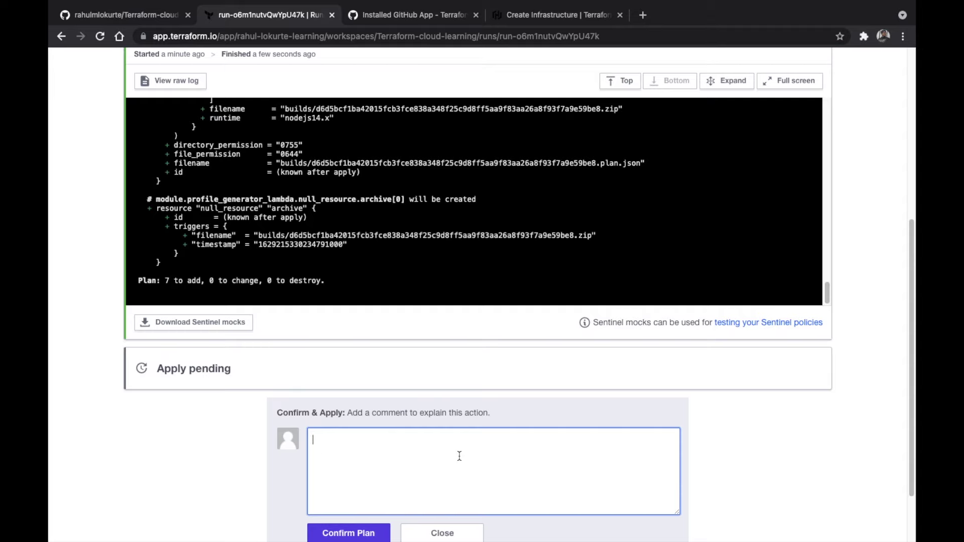
scroll(460, 456, down, 2)
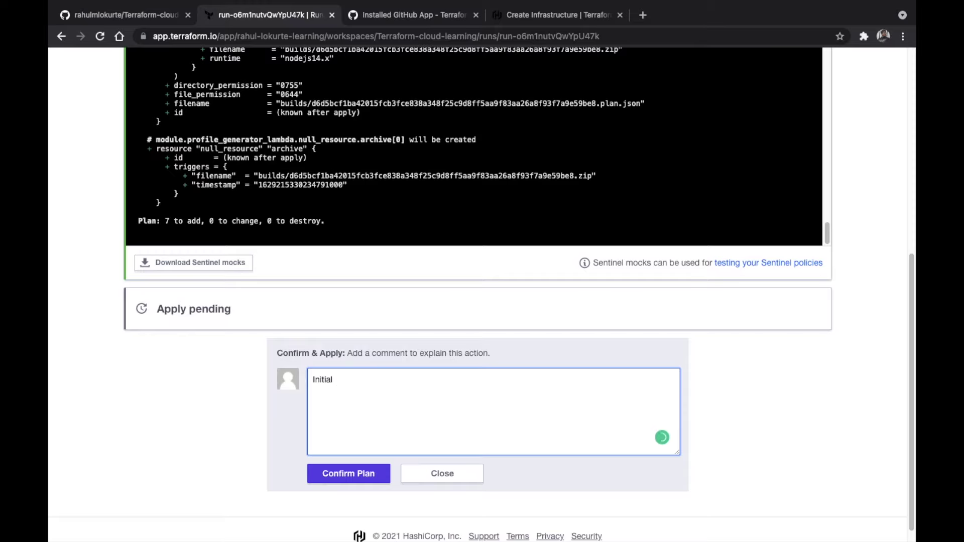
click(351, 474)
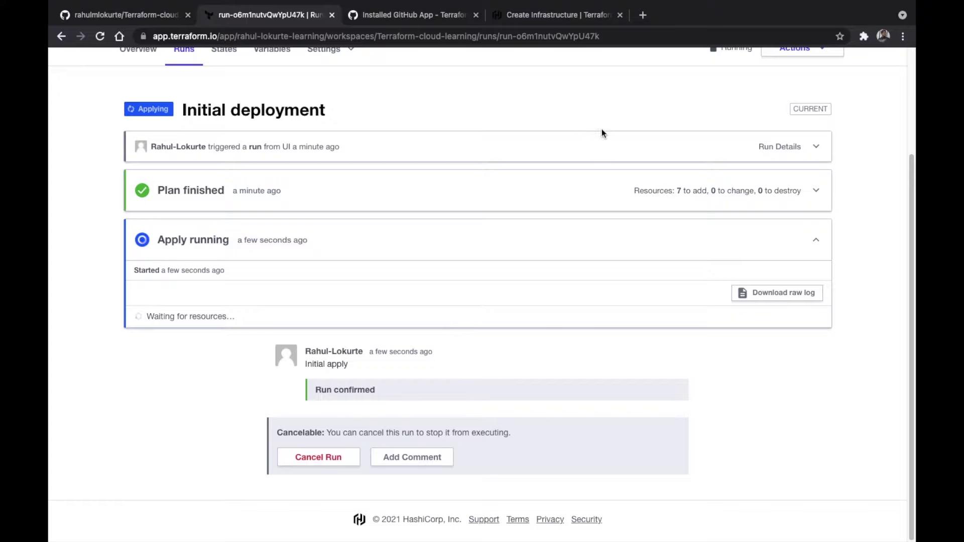
- Search for the AWS console in a new tab and sign in with the saved account alias
click(641, 14)
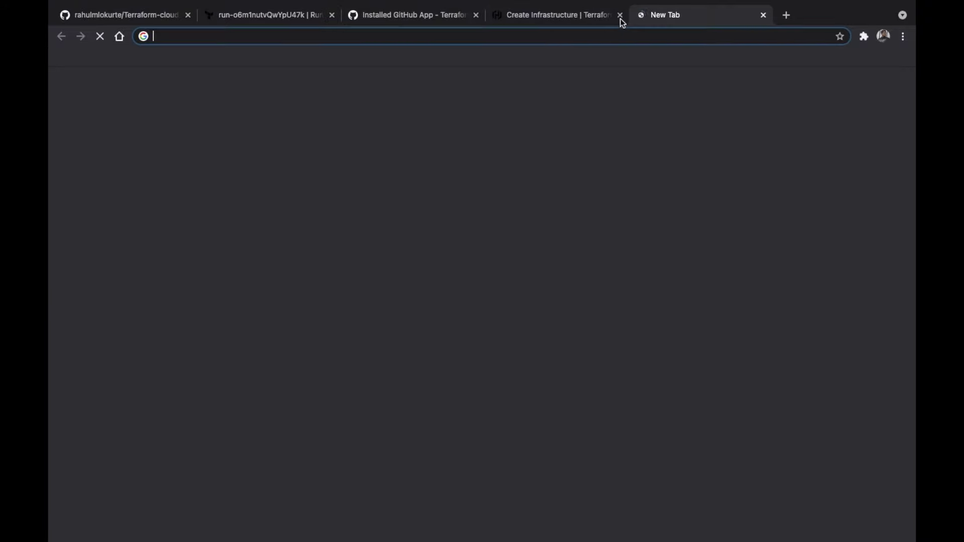
text(aws co)
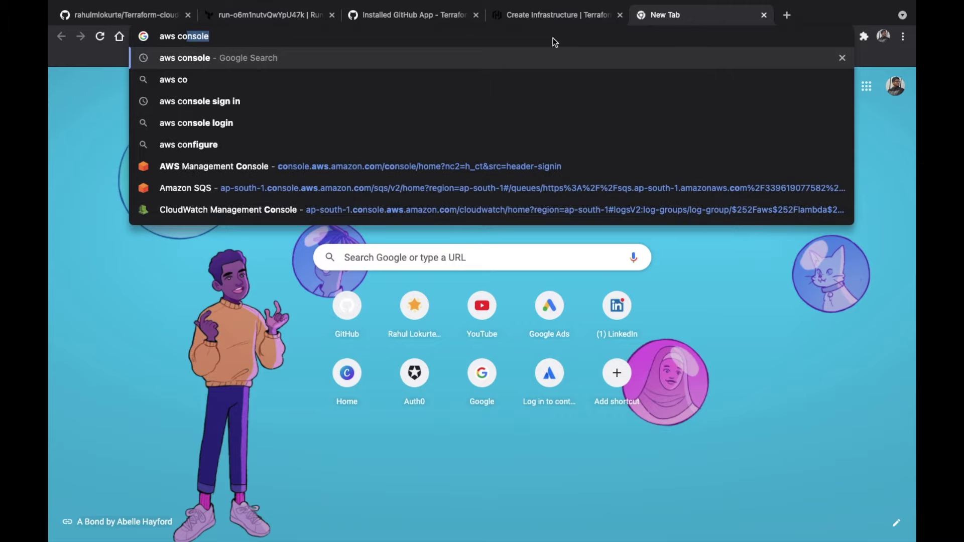
key(Return)
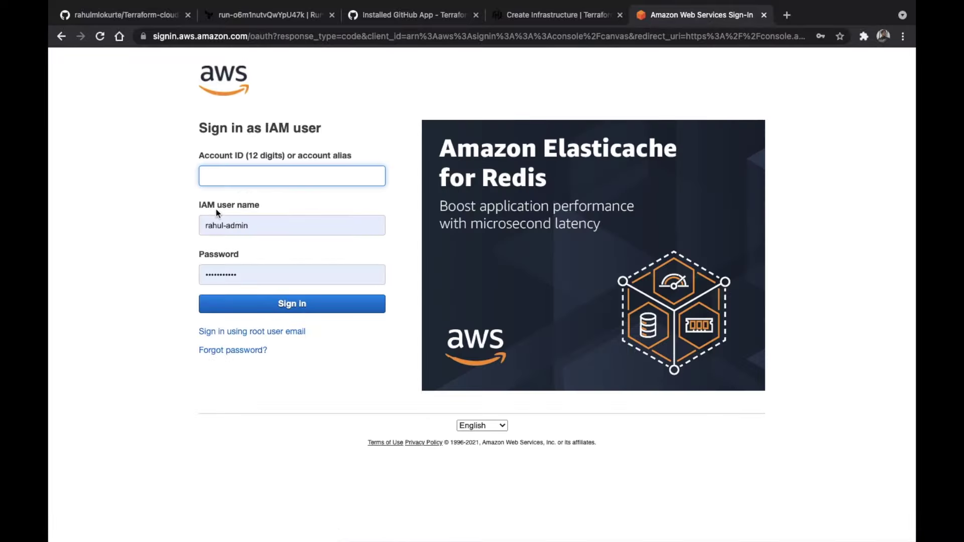
text(rahullokurte-learning)
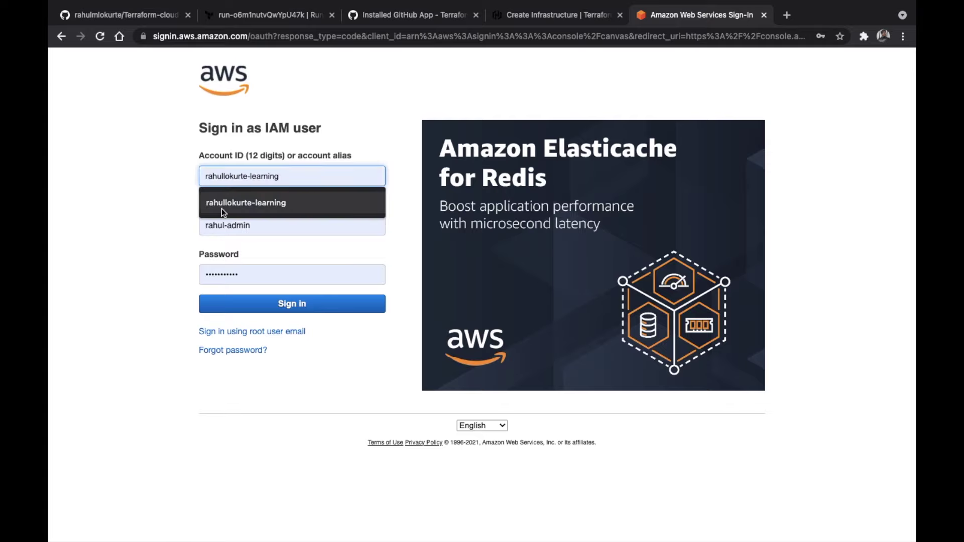
click(221, 209)
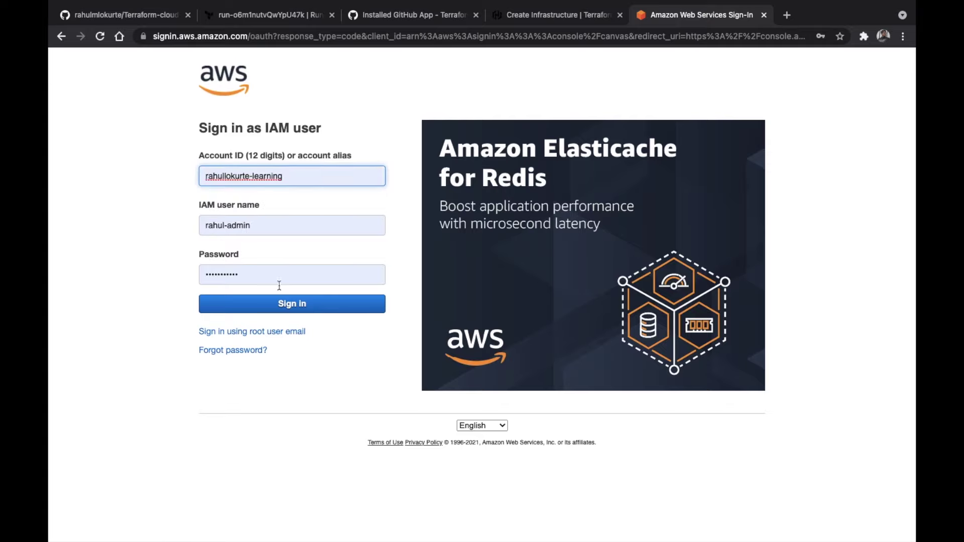
click(290, 306)
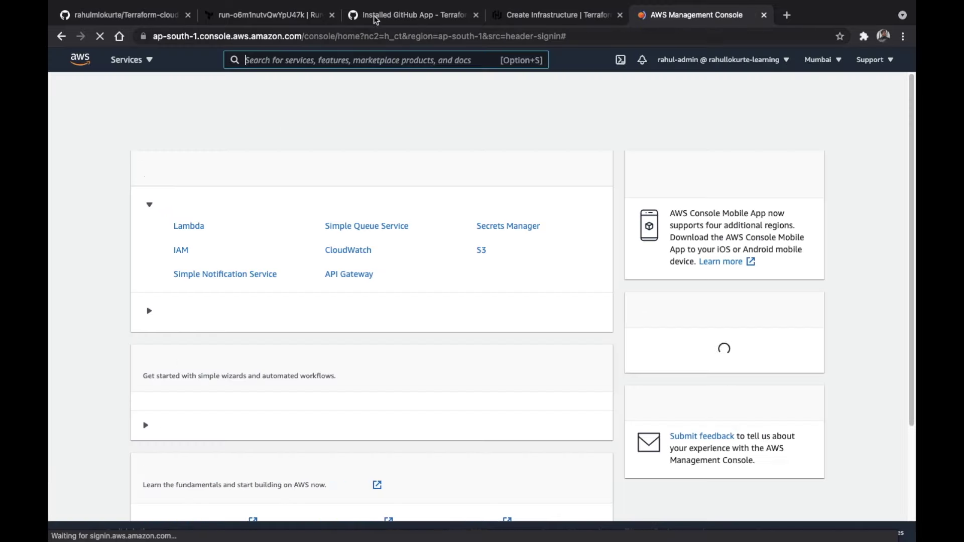
- Follow the apply's resource progress on the Terraform run page until six resources are created
click(265, 16)
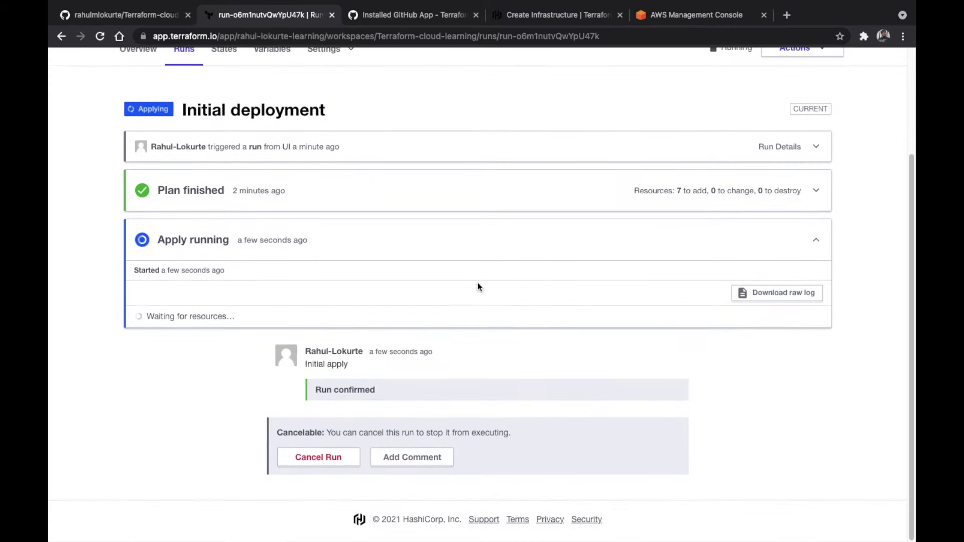
click(814, 242)
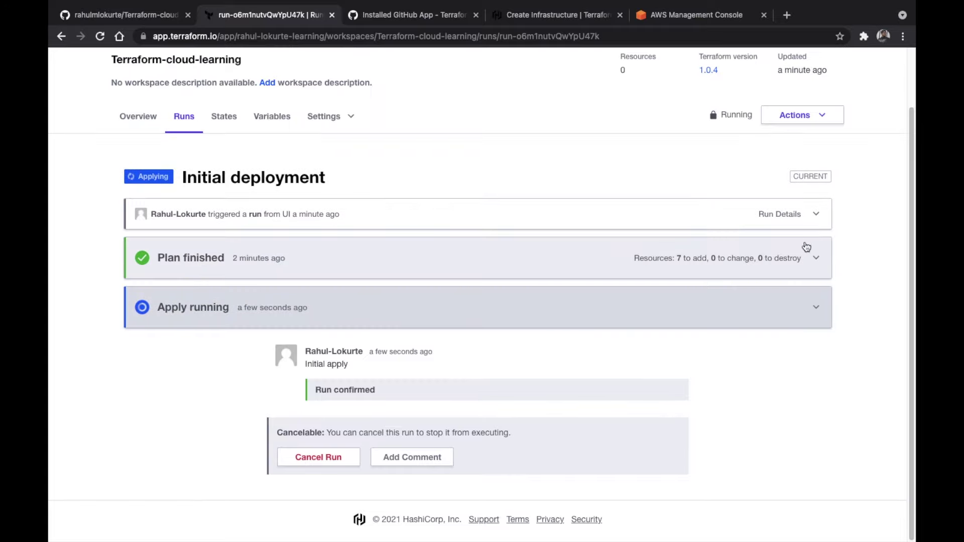
click(809, 302)
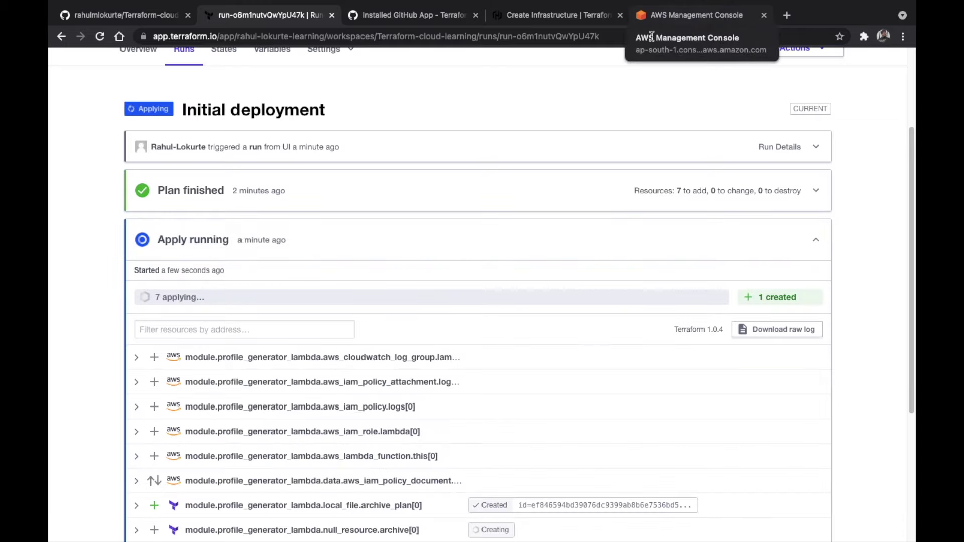
scroll(102, 367, down, 2)
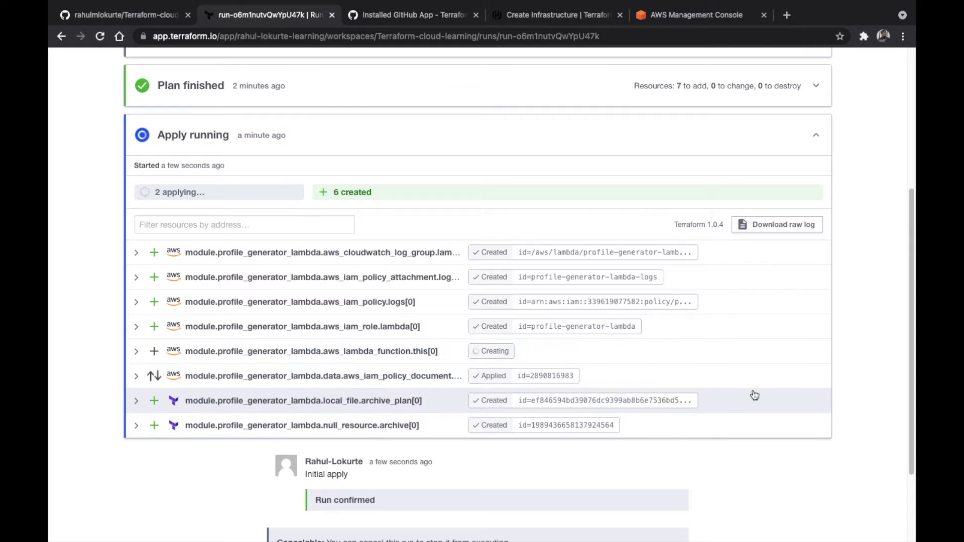
scroll(753, 394, down, 2)
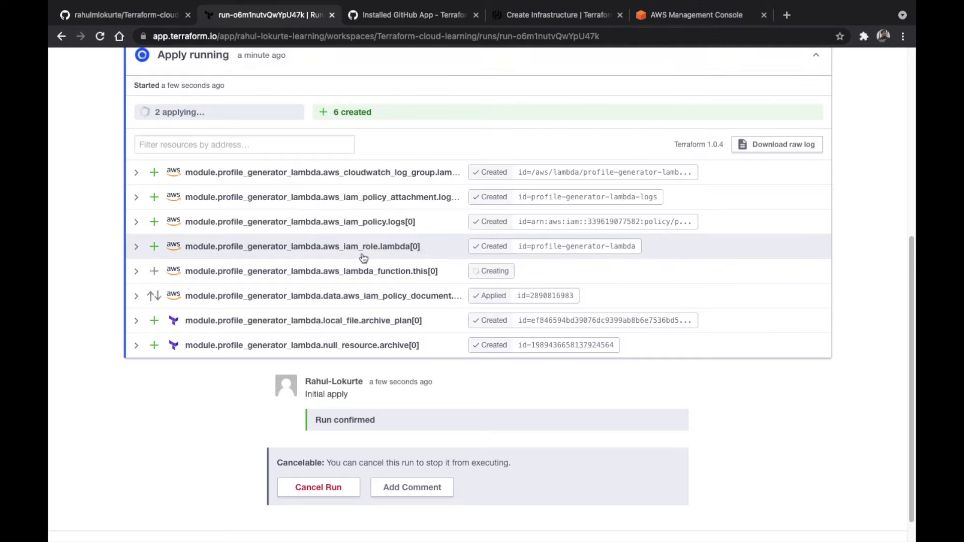
click(693, 14)
- Open the IAM Roles list through the AWS service search for 'roles'
text(roles)
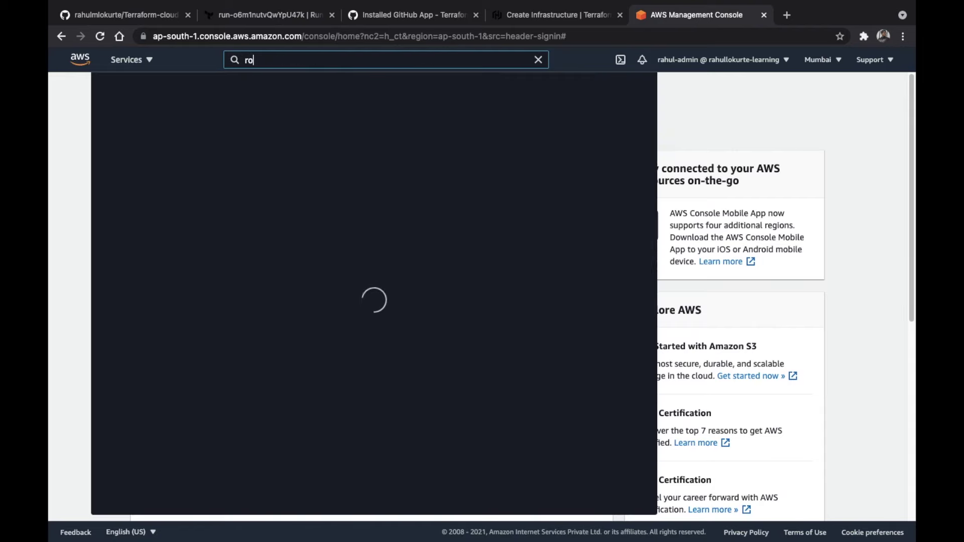
click(293, 156)
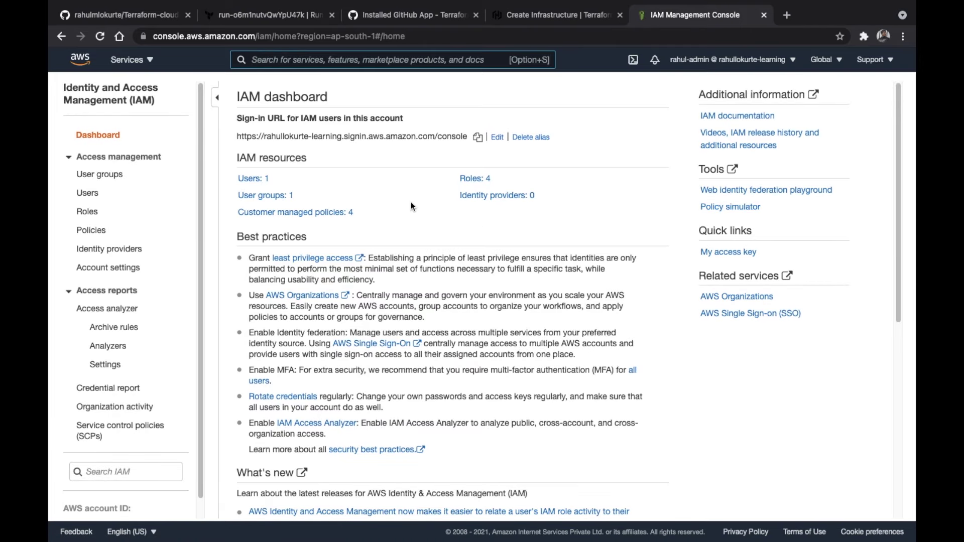
click(475, 180)
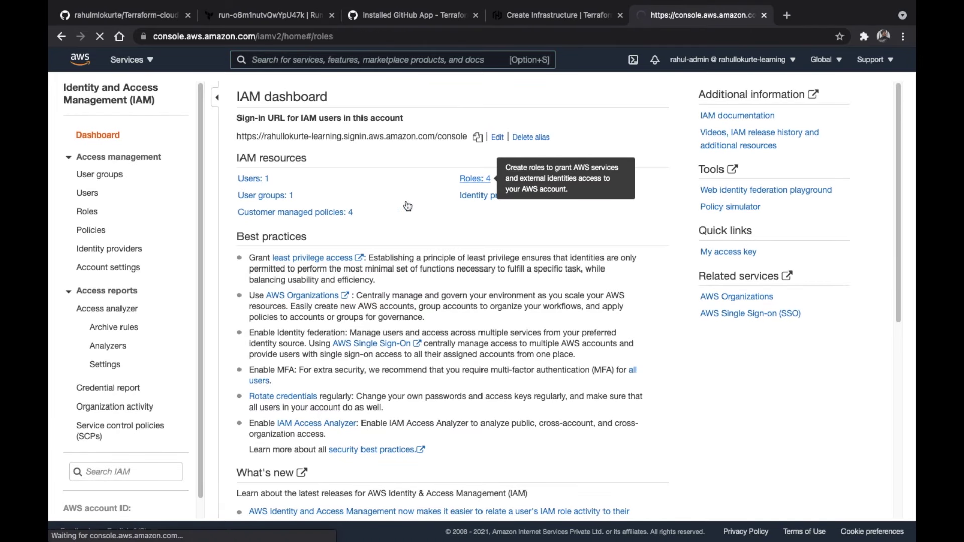
- Compare the profile-generator-lambda role against the 7 resources Terraform's finished apply added
click(280, 14)
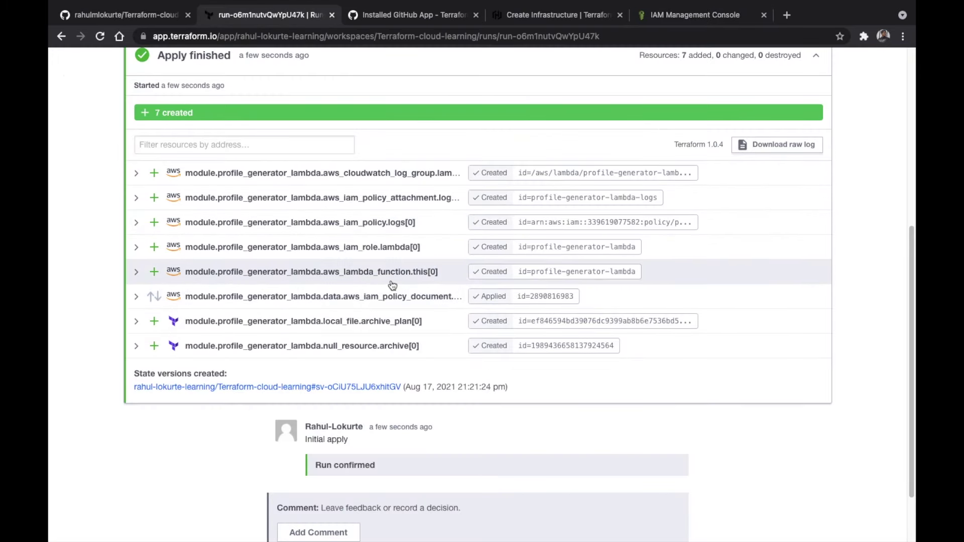
click(713, 17)
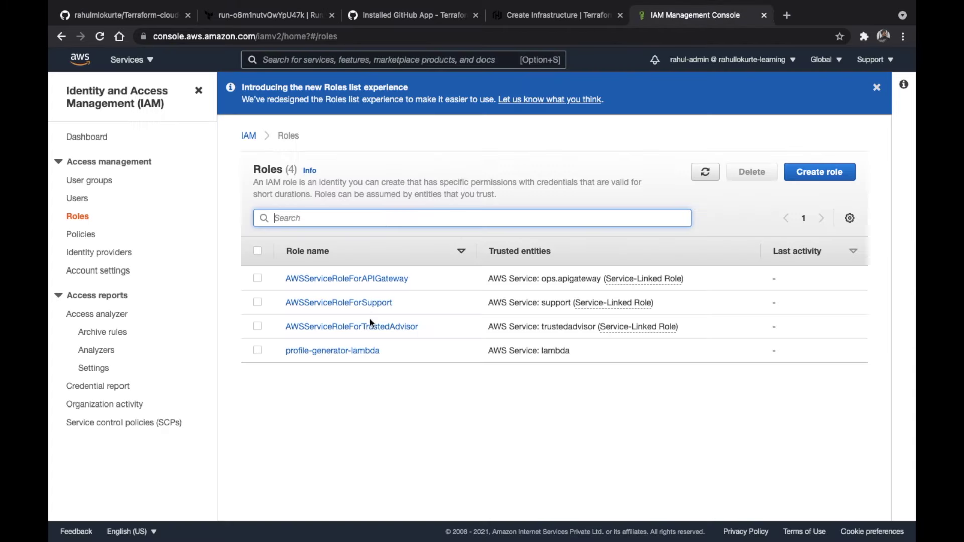
drag(392, 351, 286, 351)
click(354, 390)
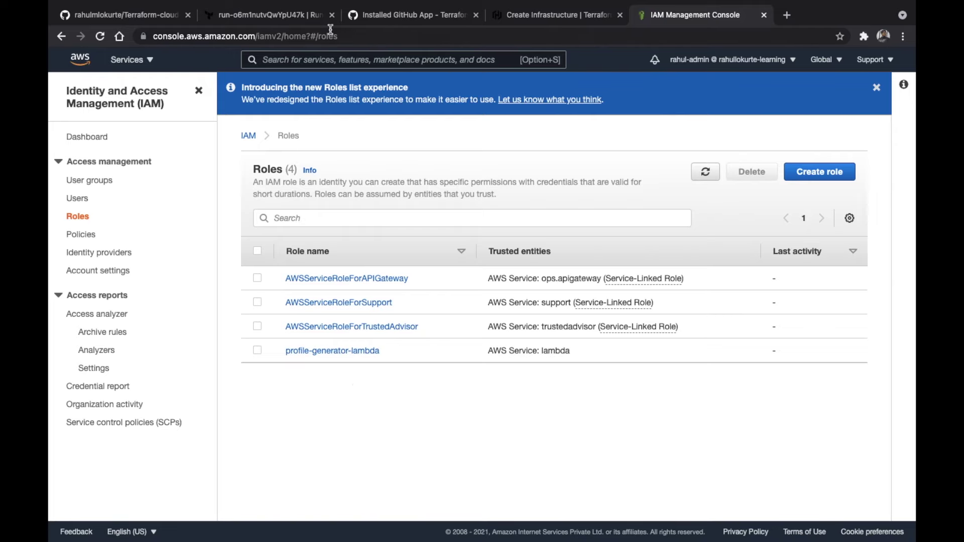
click(280, 20)
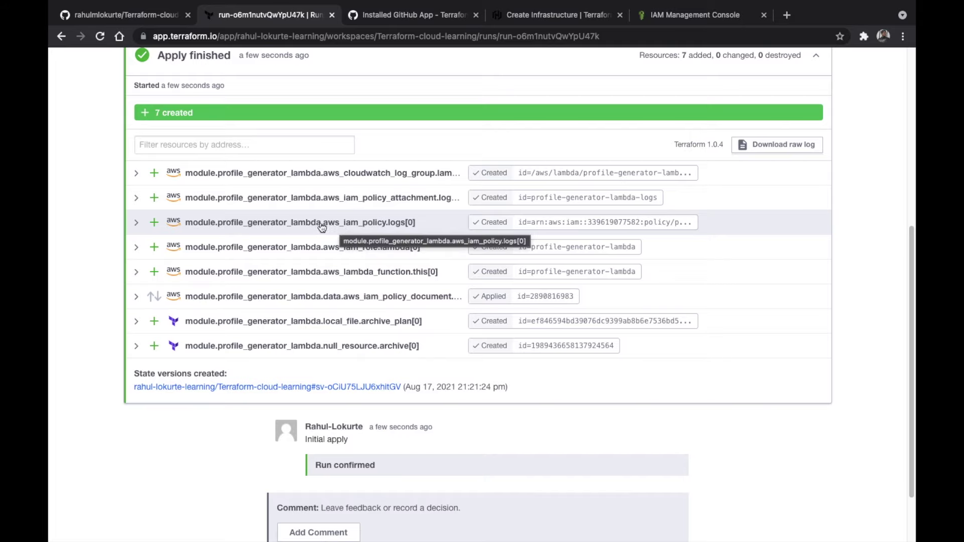
click(684, 14)
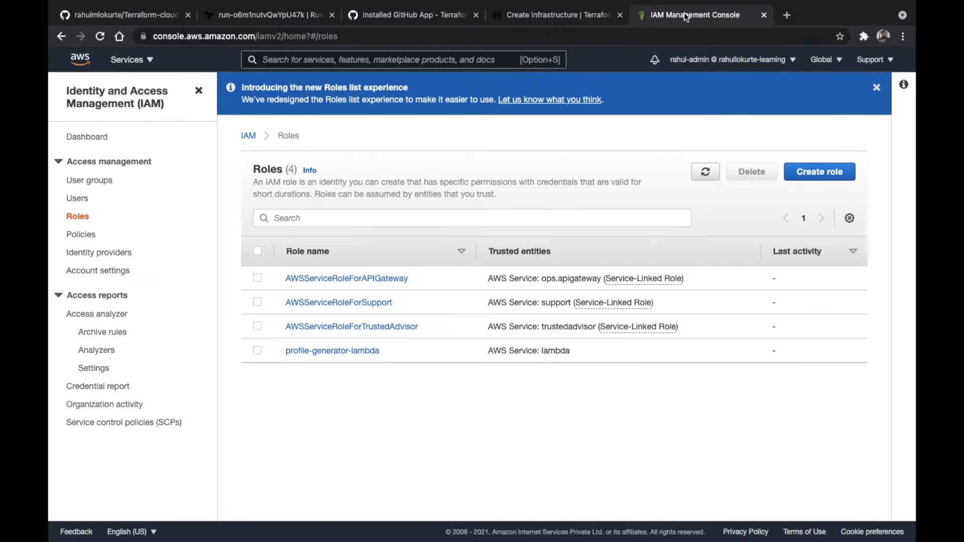
click(296, 60)
- Open the profile-generator-lambda function in the Lambda console and show its Test options
text(lambda)
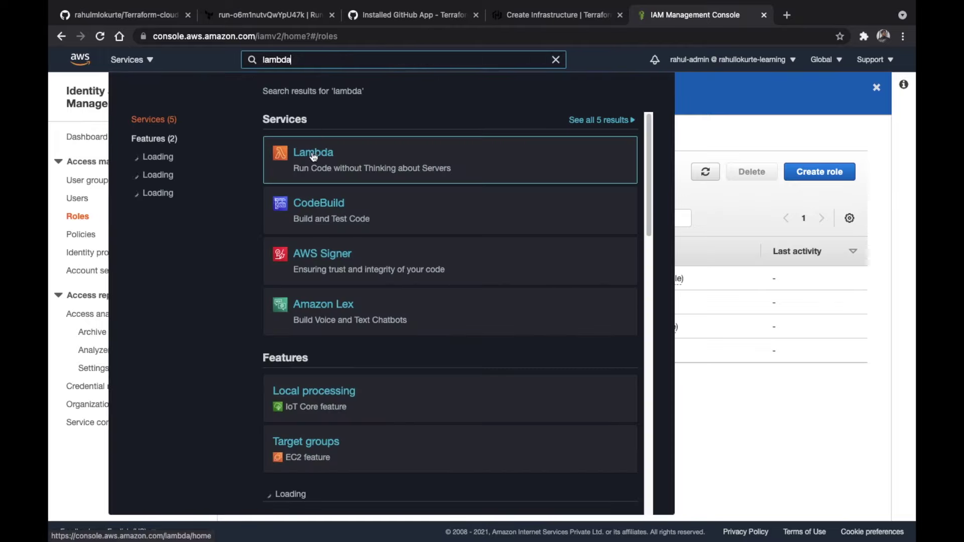
click(313, 157)
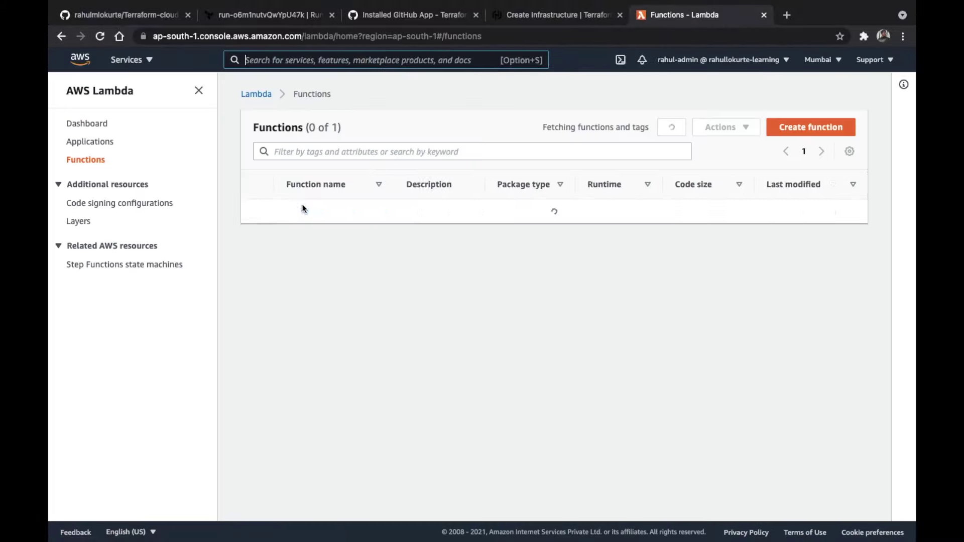
click(332, 213)
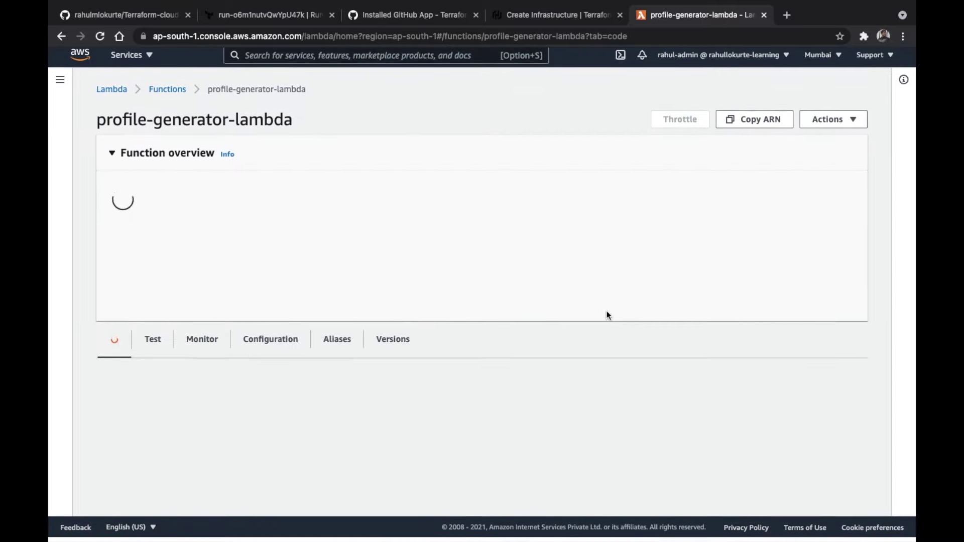
scroll(607, 316, down, 3)
scroll(607, 312, down, 2)
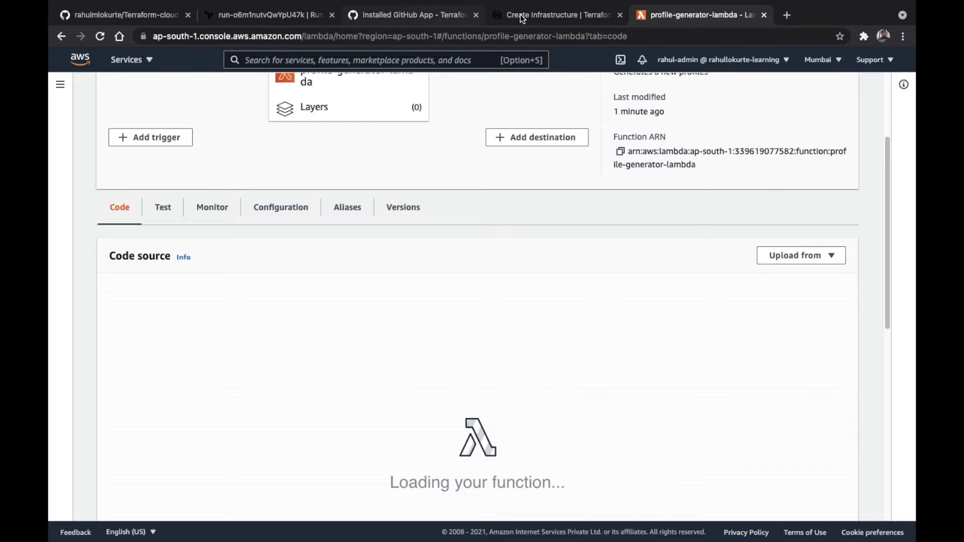
scroll(515, 307, down, 2)
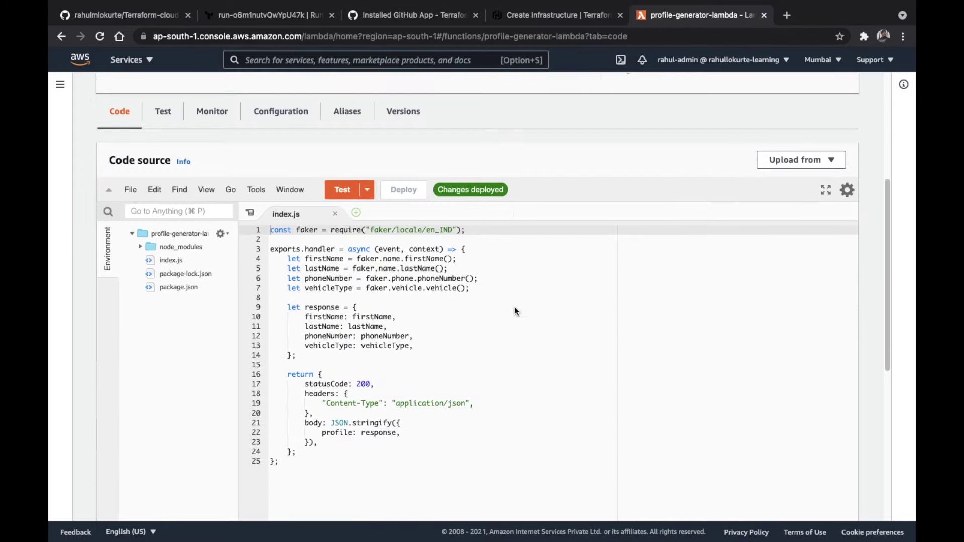
click(369, 195)
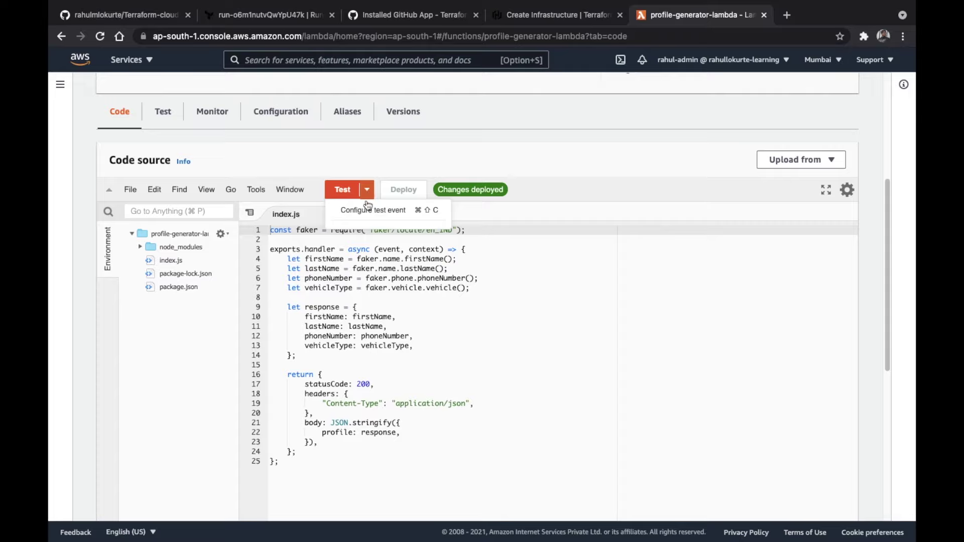
- Create an empty test event named terraformcloudsample for the Lambda function
click(369, 212)
drag(273, 302, 366, 332)
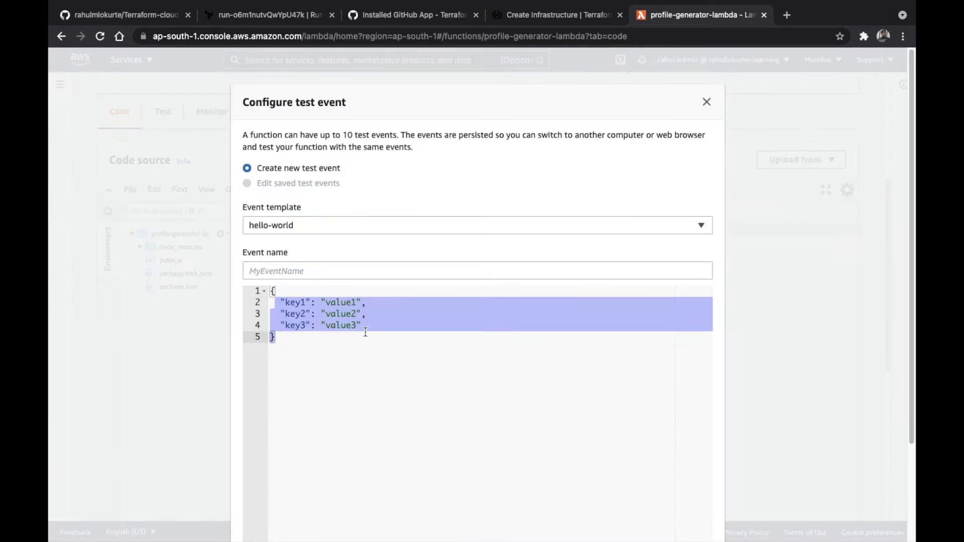
key(BackSpace)
click(293, 270)
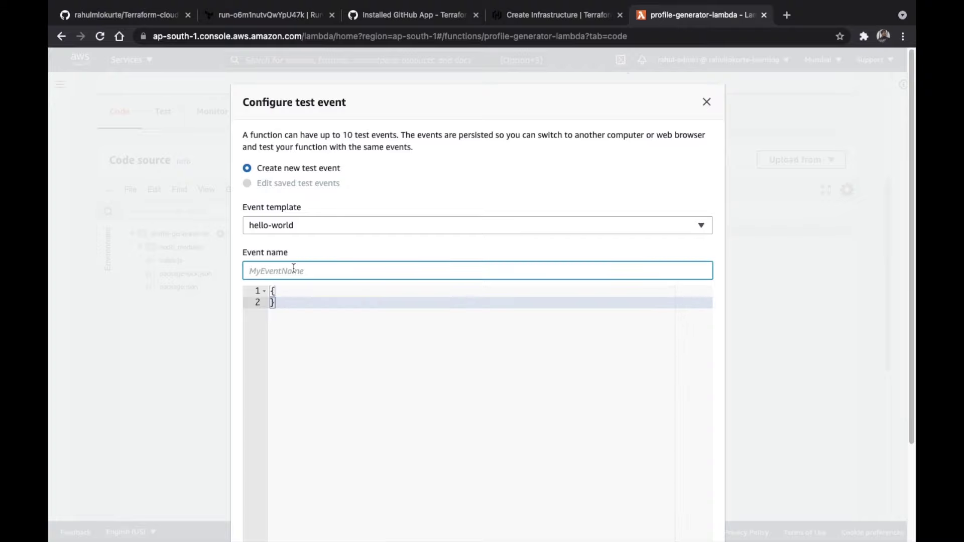
text(terraform -)
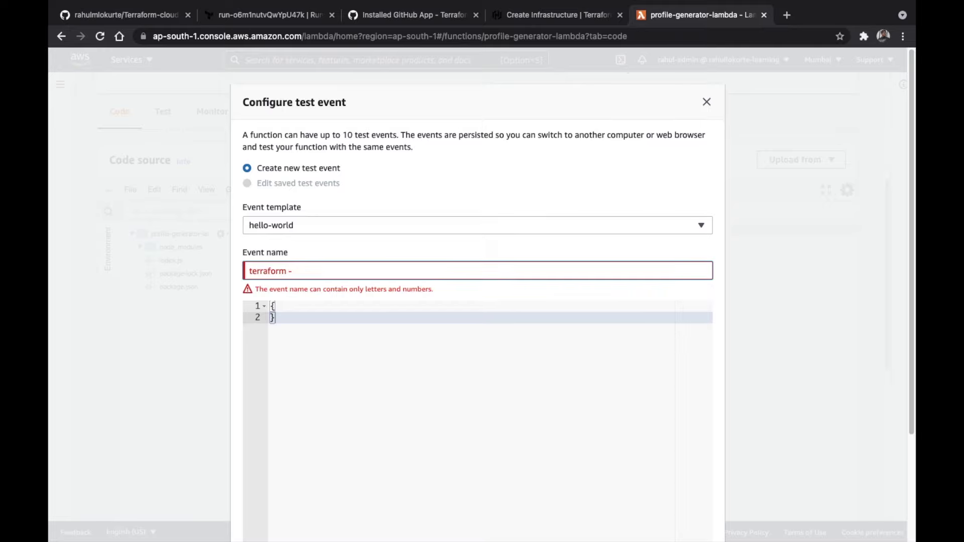
key(BackSpace)
key(BackSpace)
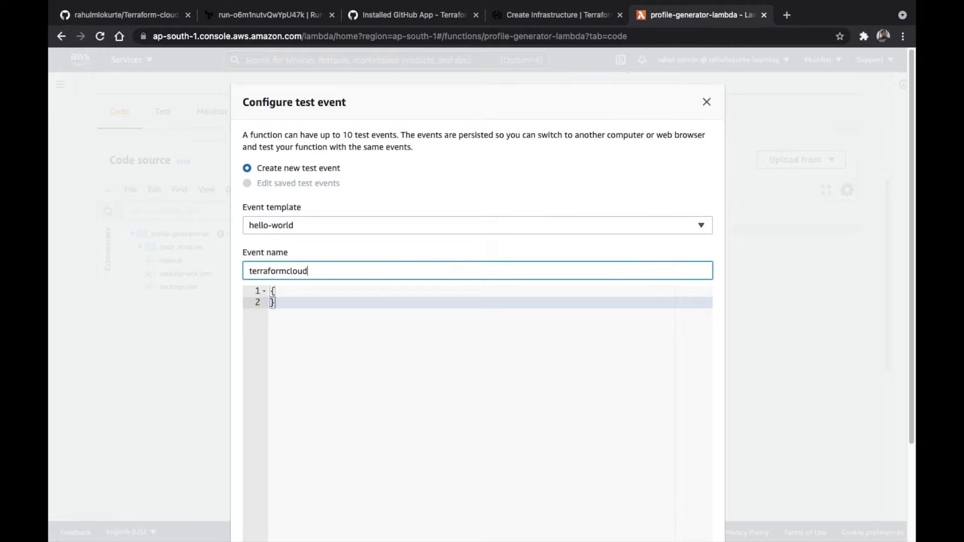
scroll(789, 309, down, 3)
click(686, 494)
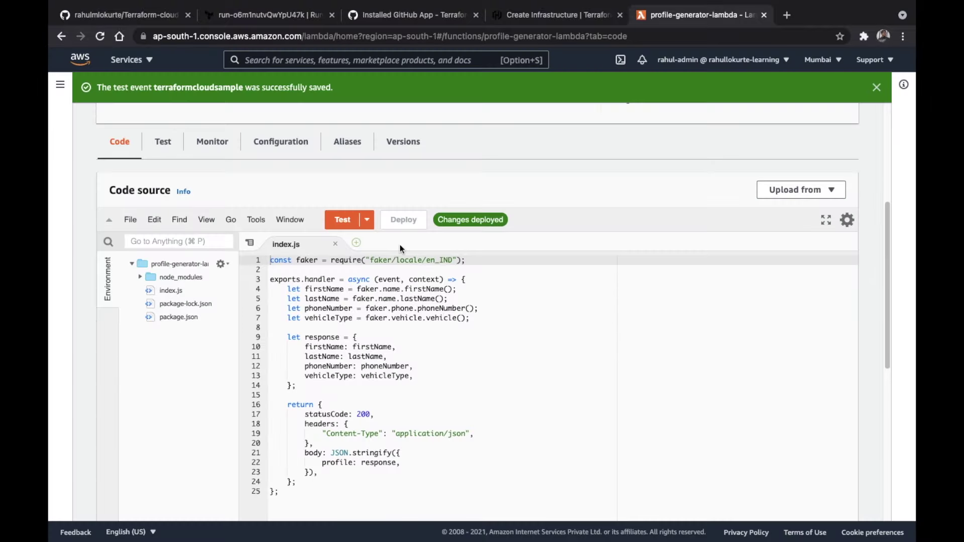
- Run the terraformcloudsample test, confirm status 200, and return to the Terraform run page
click(346, 220)
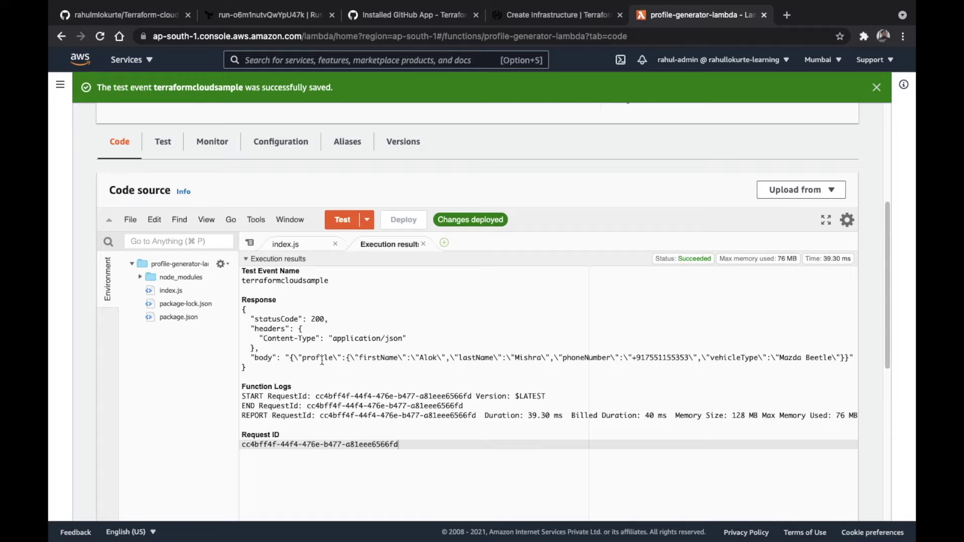
drag(251, 358, 442, 359)
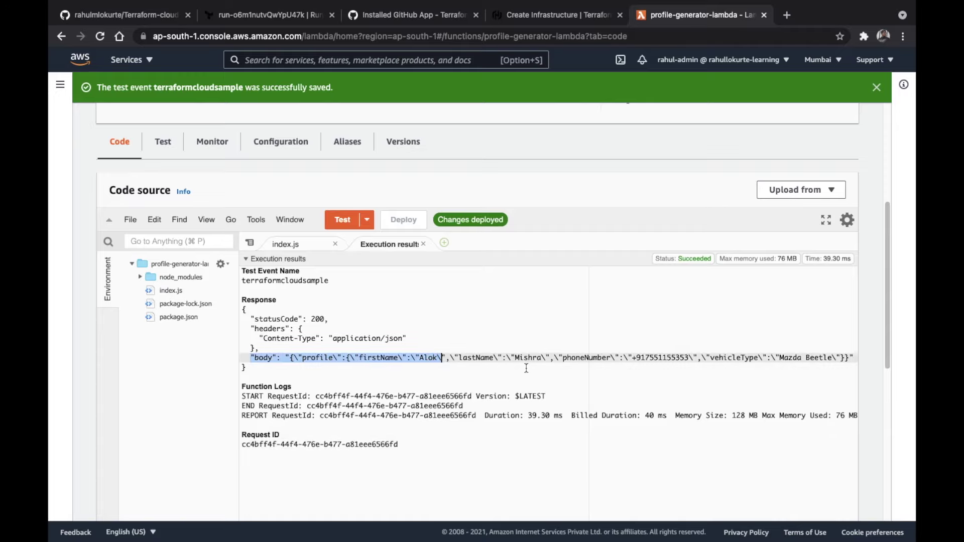
click(499, 372)
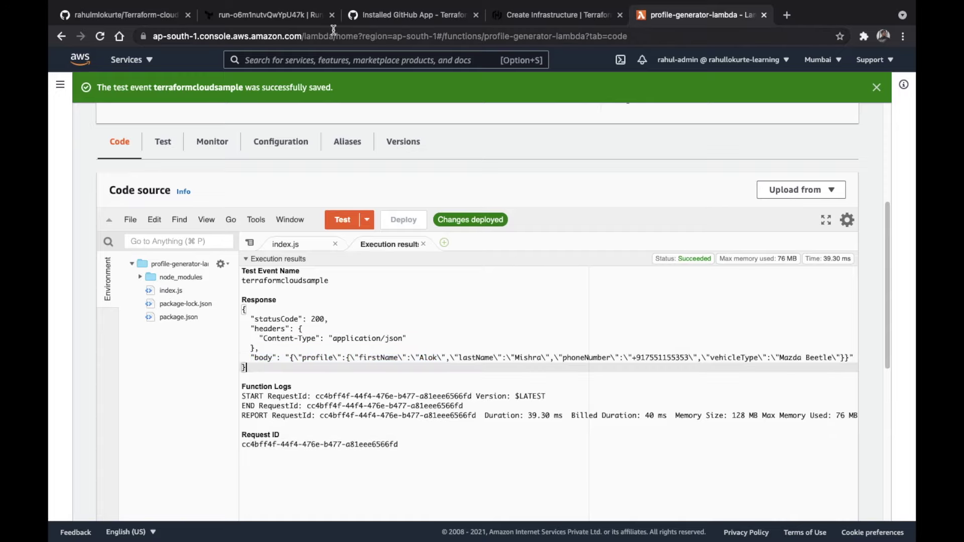
click(271, 15)
scroll(417, 284, up, 6)
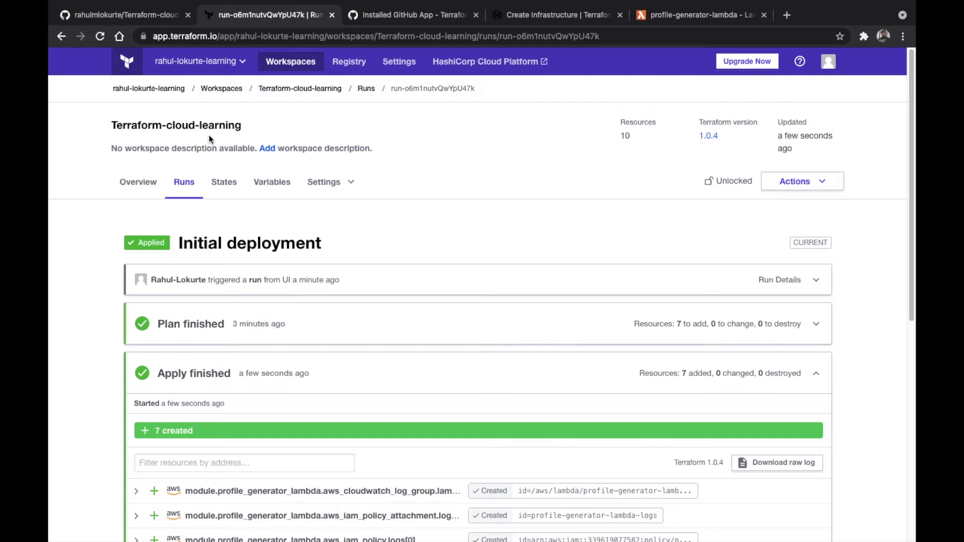
scroll(439, 230, down, 3)
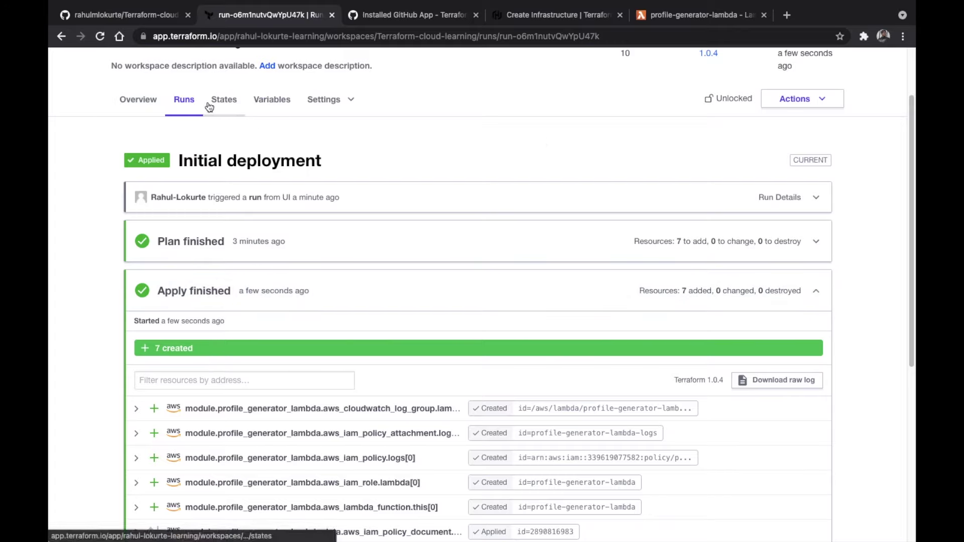
scroll(322, 184, down, 3)
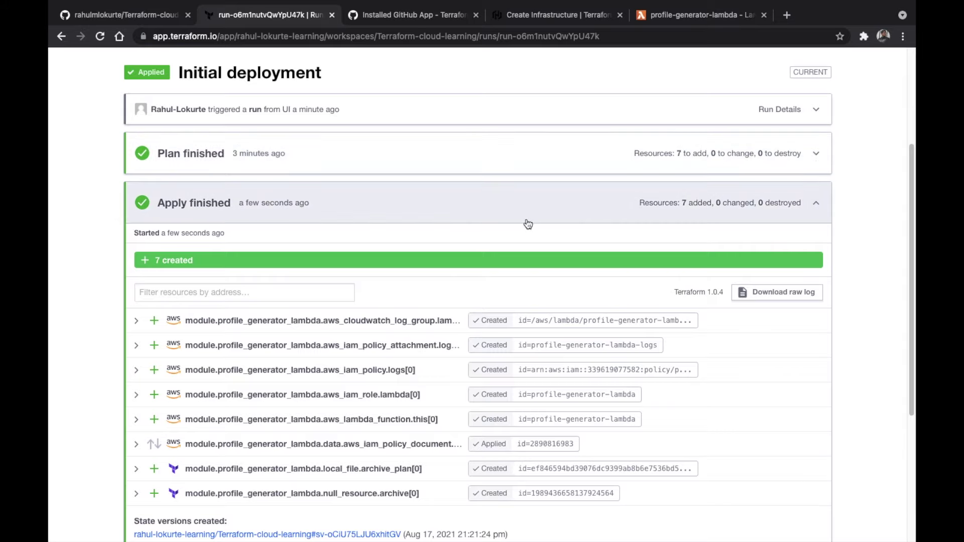
scroll(487, 400, down, 5)
scroll(466, 398, up, 1)
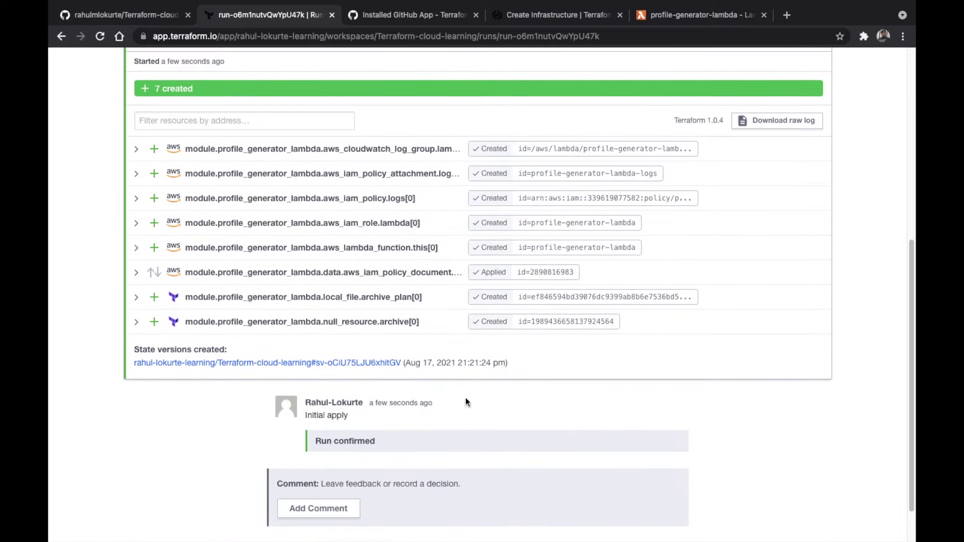
scroll(470, 351, down, 2)
scroll(470, 351, up, 10)
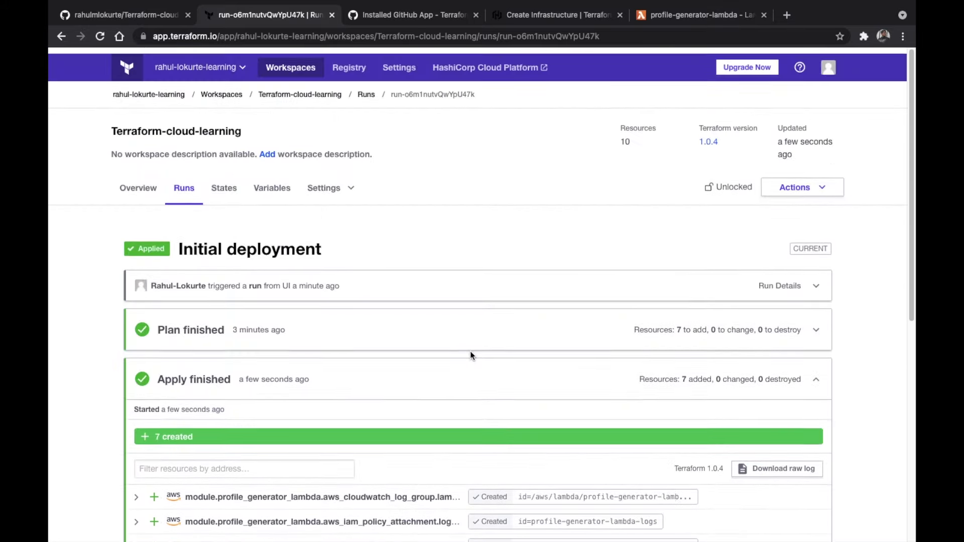
- Review the Initial deployment state and workspace variables, then return to the workspace Overview
click(224, 182)
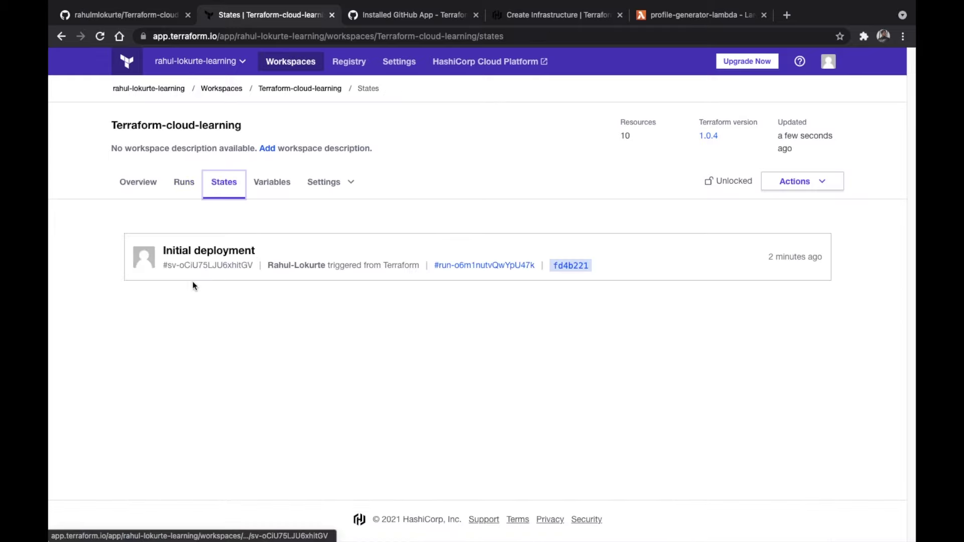
click(241, 258)
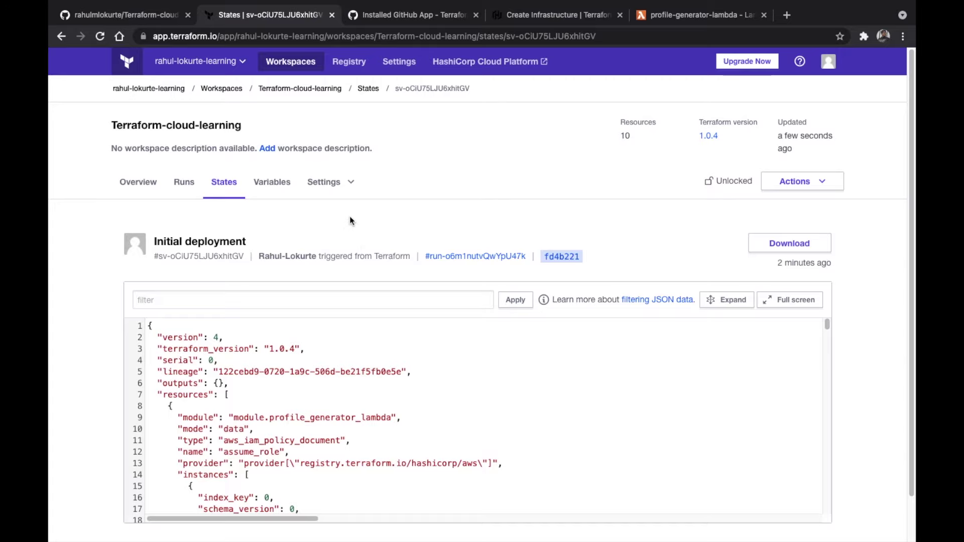
click(277, 188)
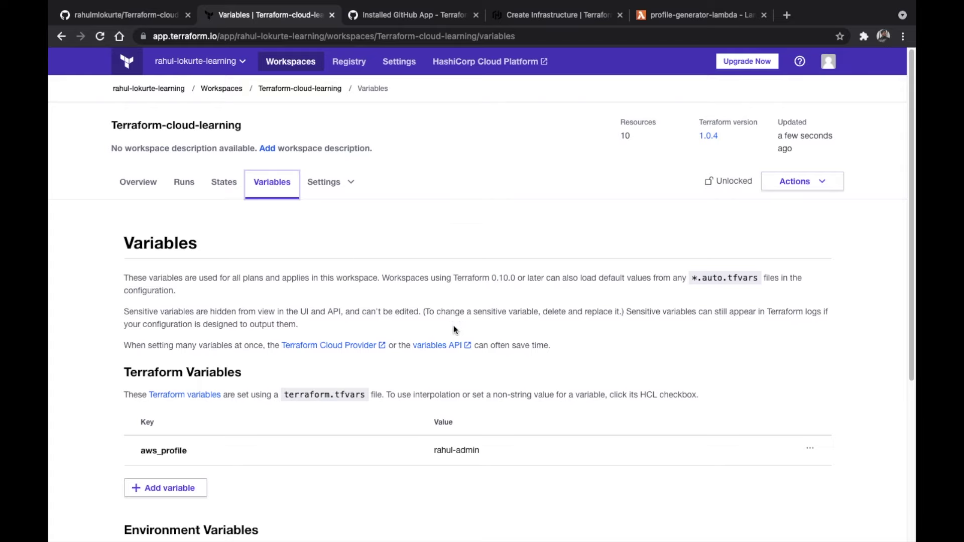
scroll(442, 321, down, 3)
scroll(456, 329, up, 2)
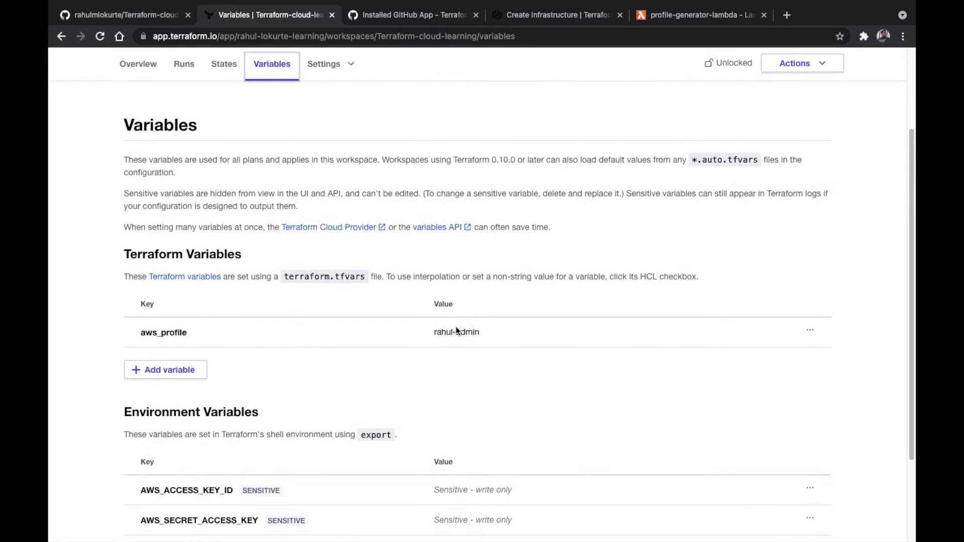
click(142, 114)
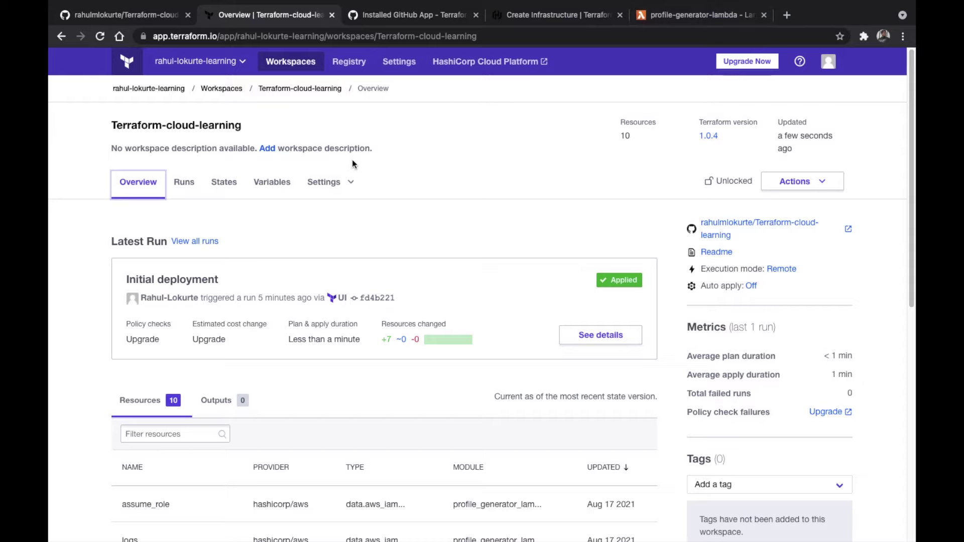
- Enable Automatic speculative plans in the workspace's Version Control settings and save them
click(346, 187)
scroll(471, 318, down, 1)
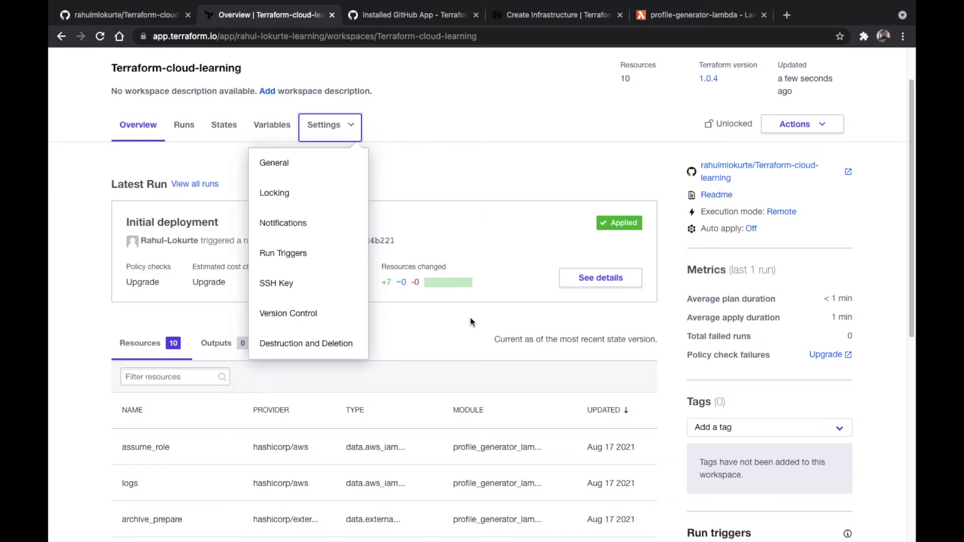
scroll(431, 315, down, 1)
scroll(431, 314, up, 1)
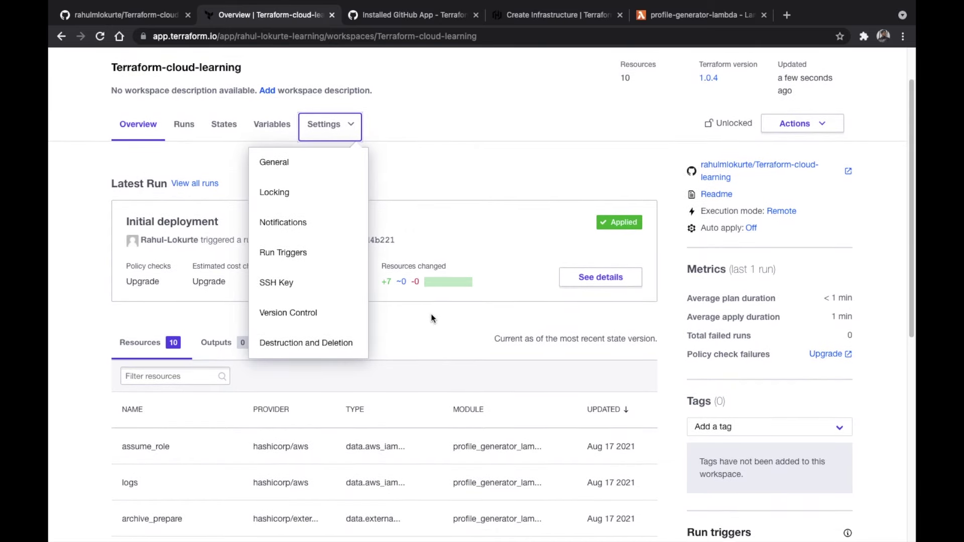
scroll(431, 314, up, 1)
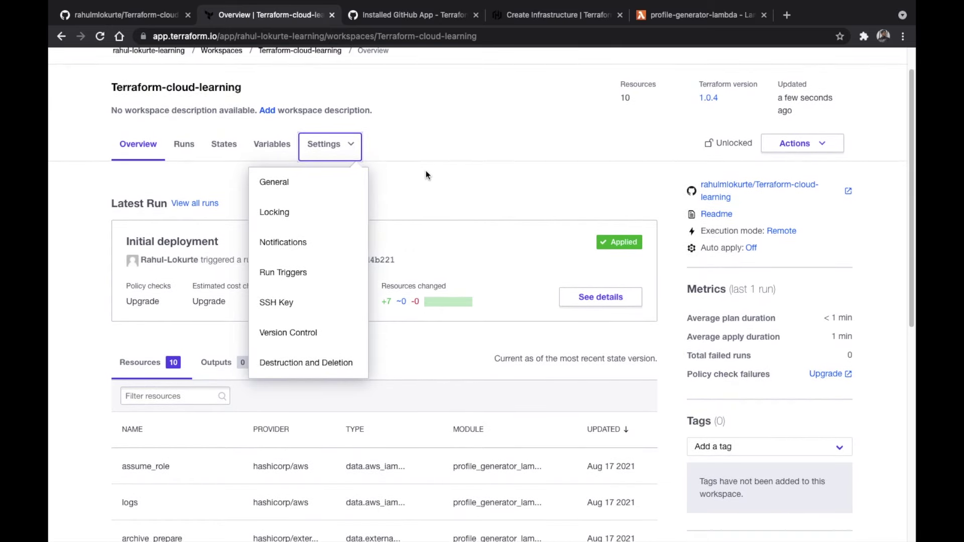
click(287, 188)
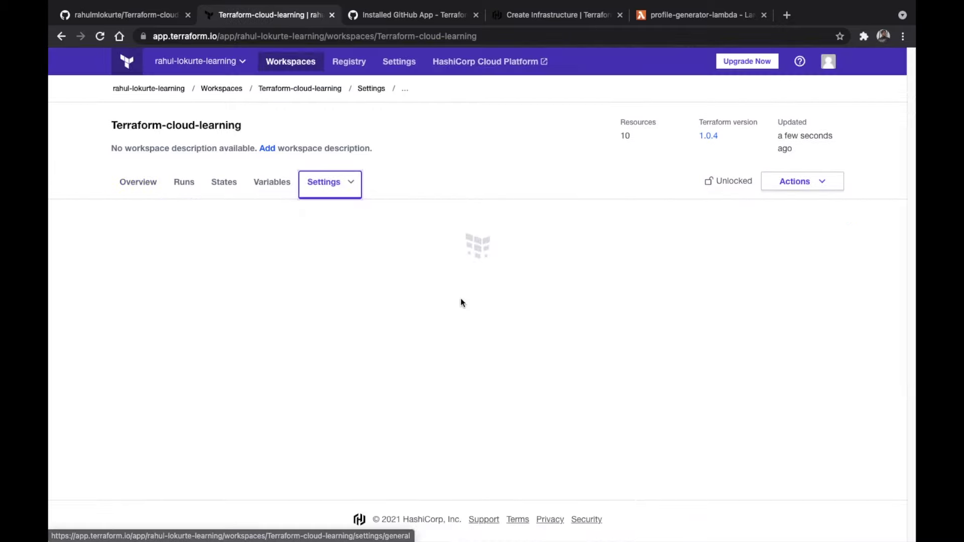
scroll(581, 309, down, 3)
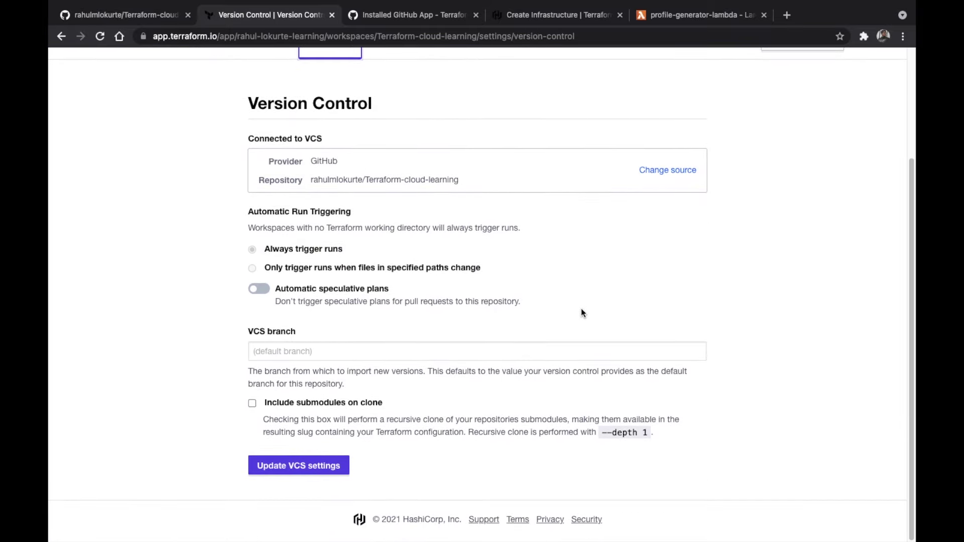
click(259, 290)
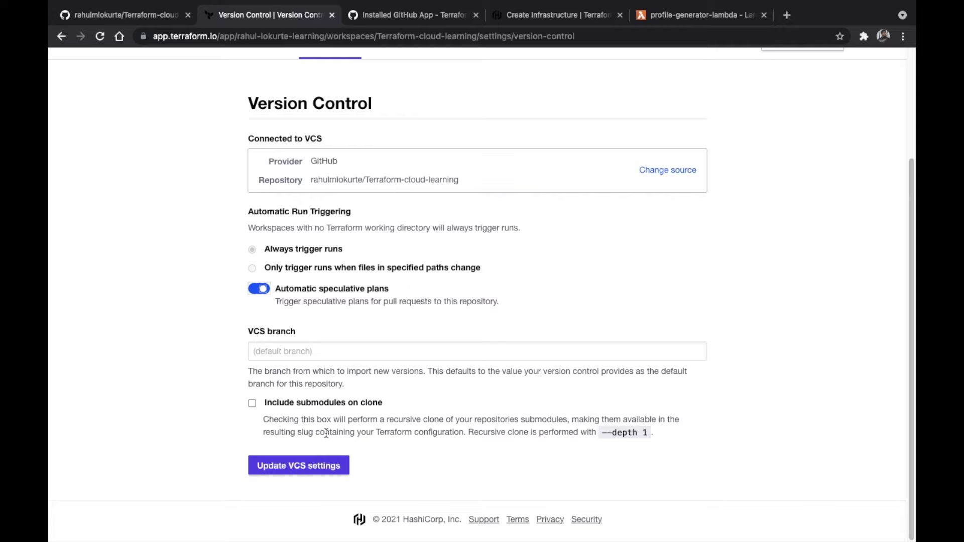
click(304, 468)
scroll(541, 255, up, 3)
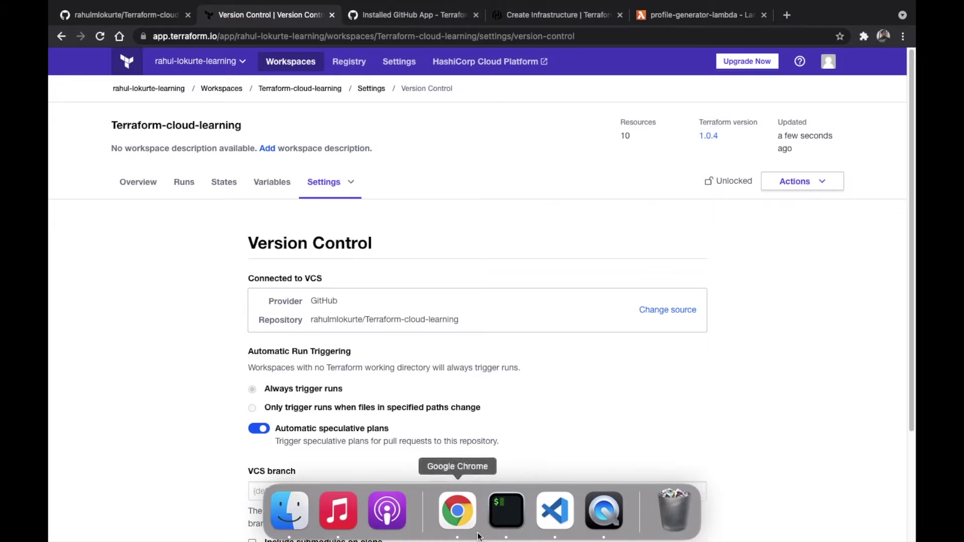
- Change the lambda.tf description to 'Generates a new profiles changed' and save the file
click(553, 512)
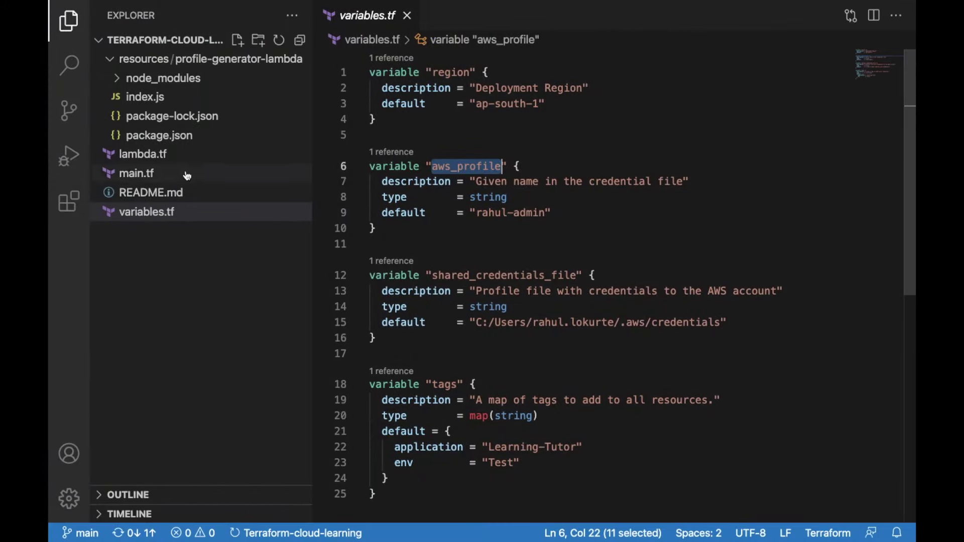
click(157, 97)
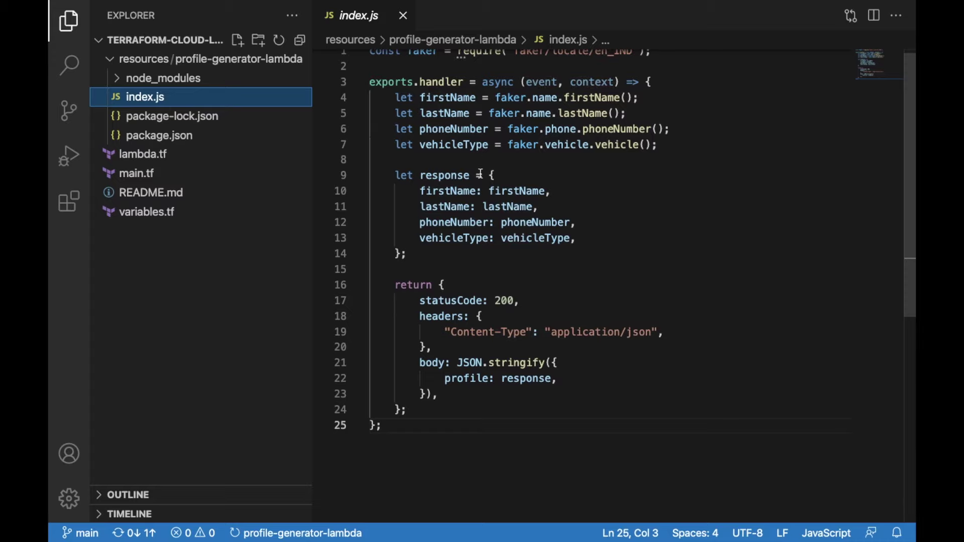
scroll(509, 153, up, 1)
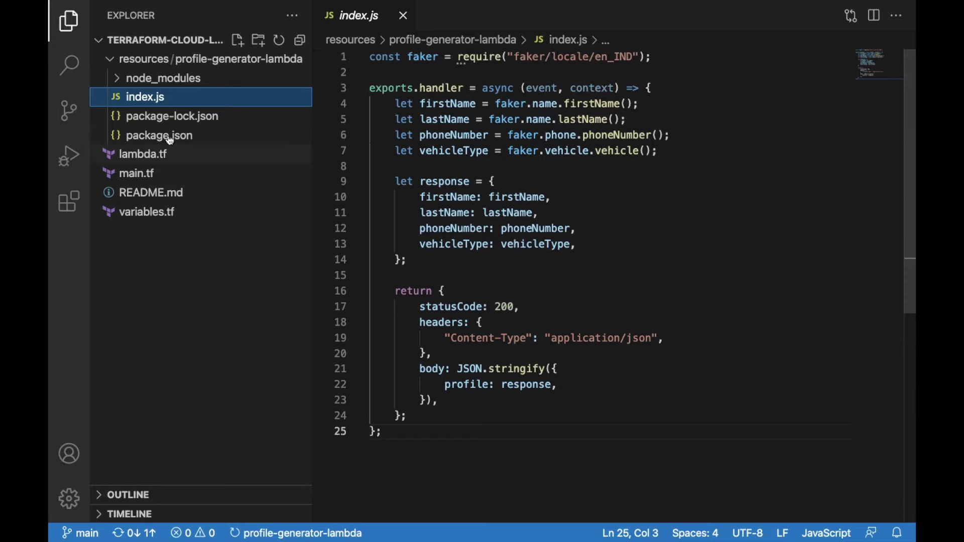
click(161, 154)
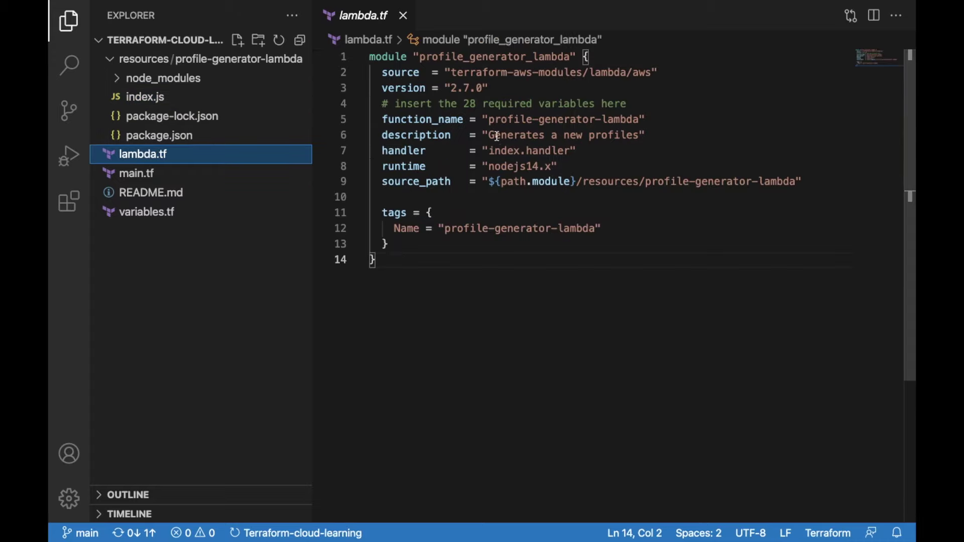
click(638, 133)
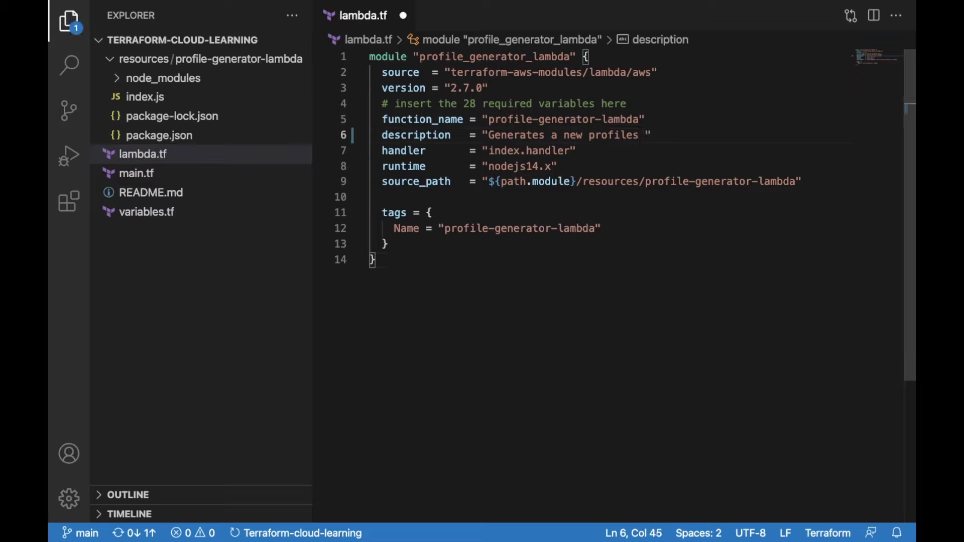
text(changed)
key(ctrl+s)
mouse_move(504, 541)
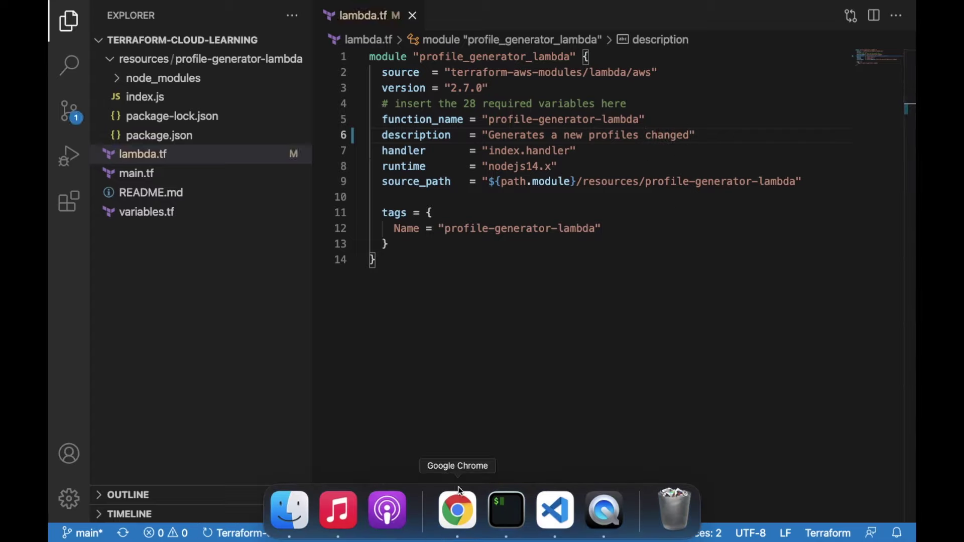
- Check git status and create and switch to the branch new-branch
click(507, 510)
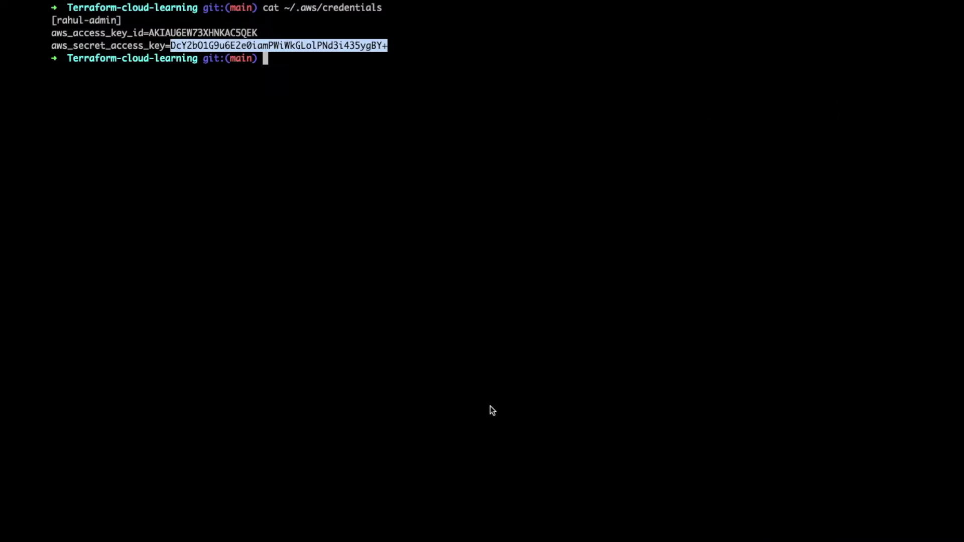
click(289, 65)
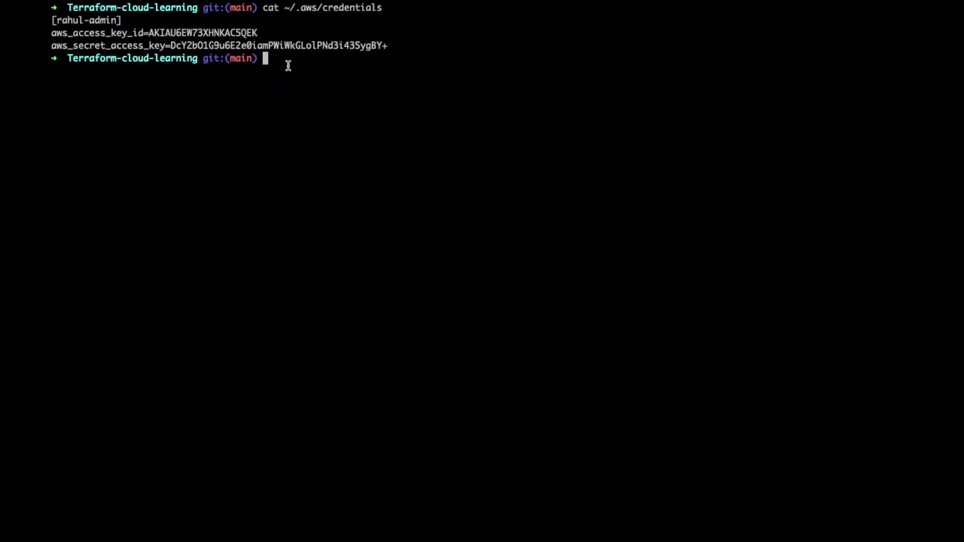
text(git status)
key(Return)
text(git )
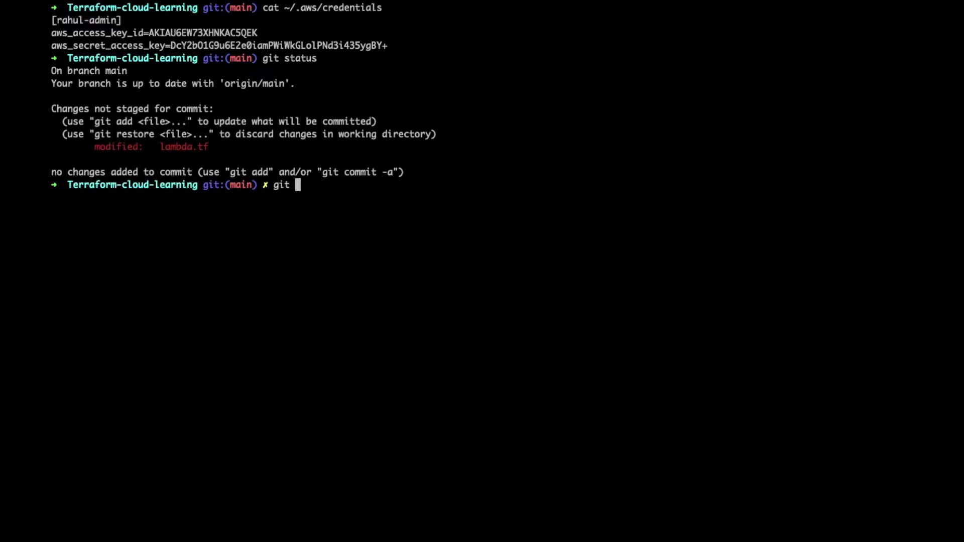
text(checkout -b new-branhc)
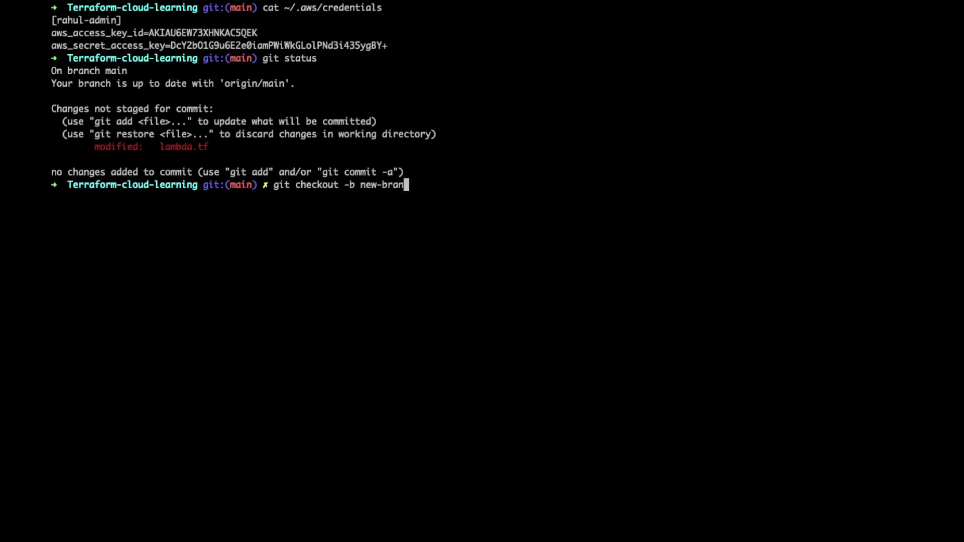
text(h)
key(Return)
text(git status)
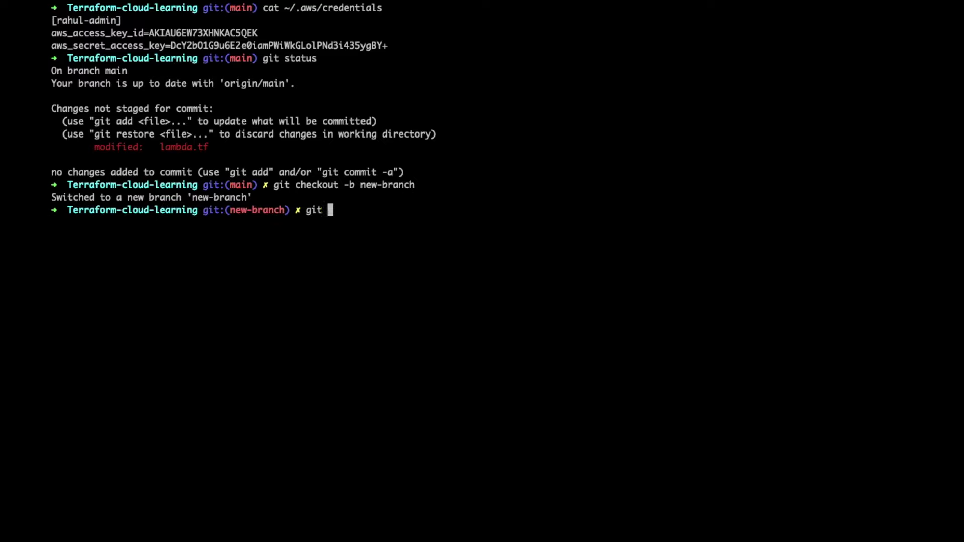
key(Return)
- Stage all changes and commit them with the message 'Changed the description'
text(git push')
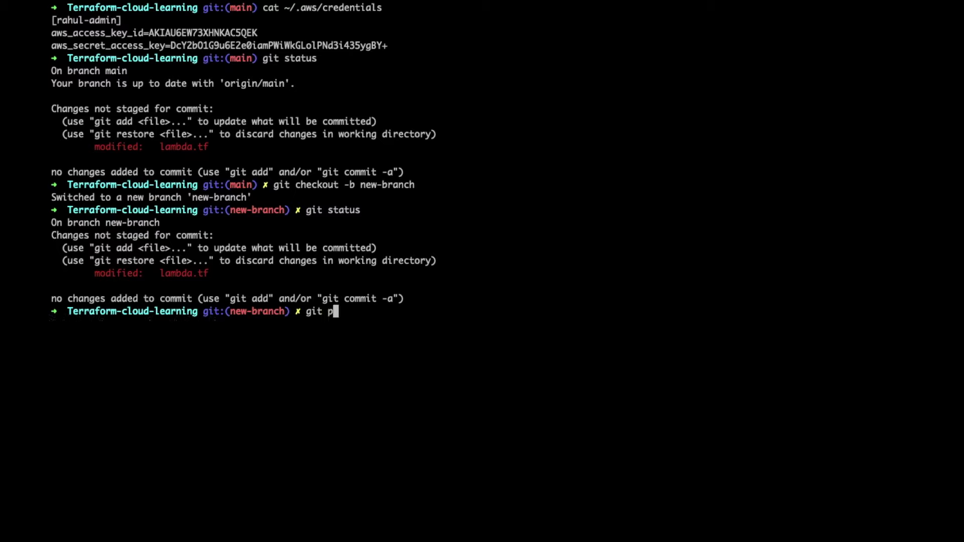
key(BackSpace)
key(BackSpace)
key(BackSpace)
text(add .)
key(Return)
text(git commit -m ":)
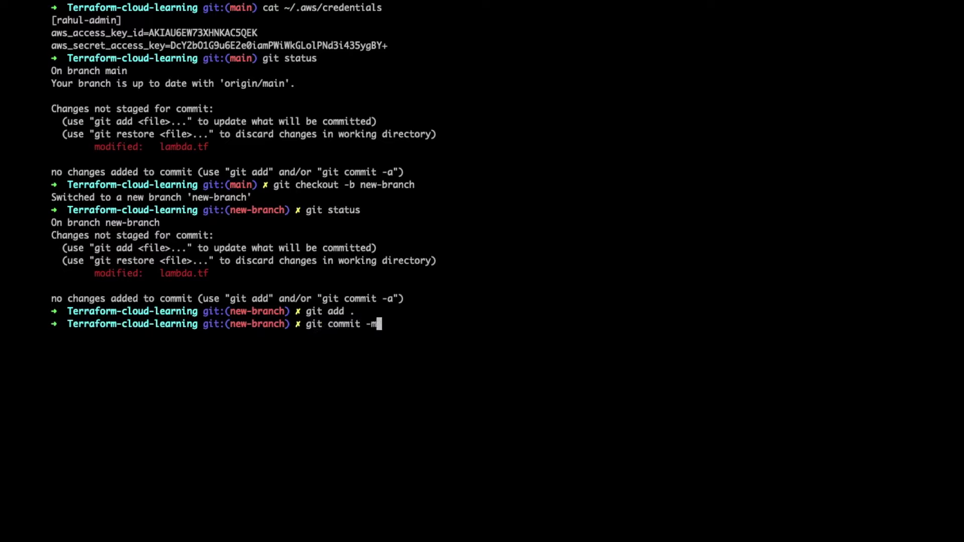
key(BackSpace)
text(Chnage)
key(BackSpace)
key(BackSpace)
key(BackSpace)
key(BackSpace)
text(anged the)
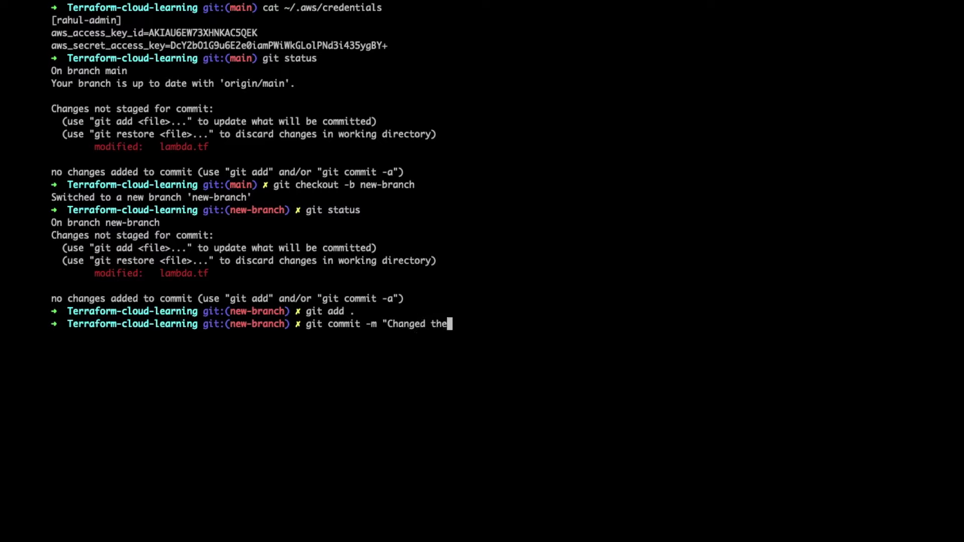
text( description)
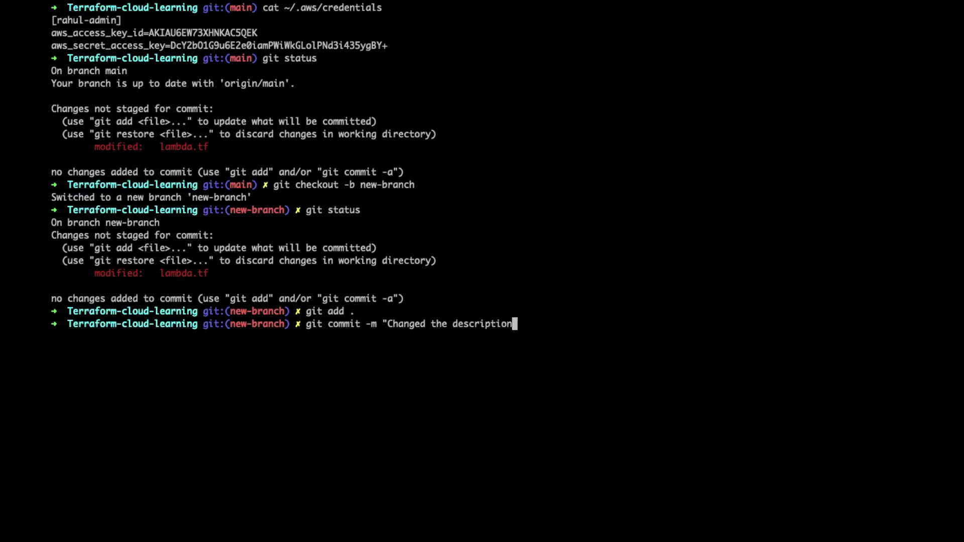
text(")
key(Return)
- Push new-branch to GitHub with its upstream set to origin
text(git push)
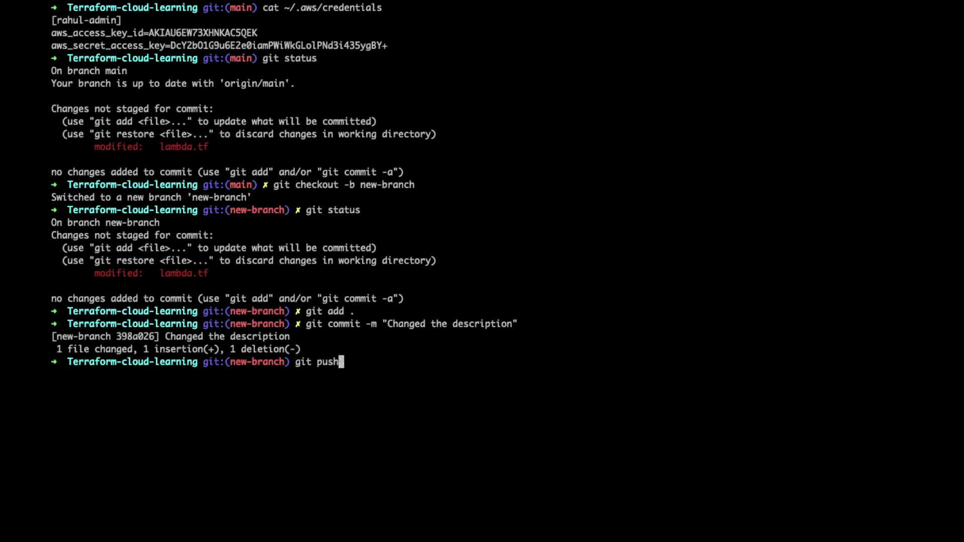
key(Return)
drag(73, 413, 292, 413)
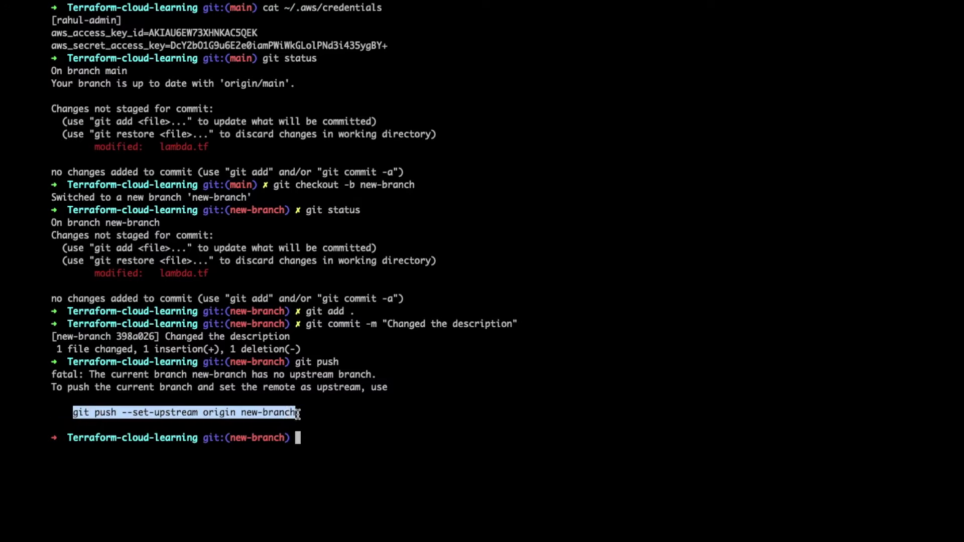
click(300, 438)
text(git push --set-upstream origin new-branch)
key(Return)
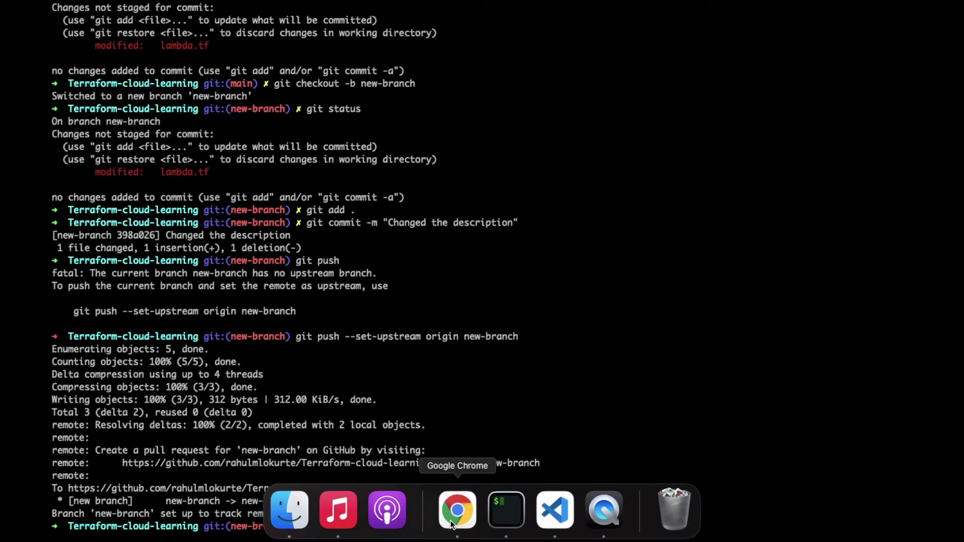
click(450, 522)
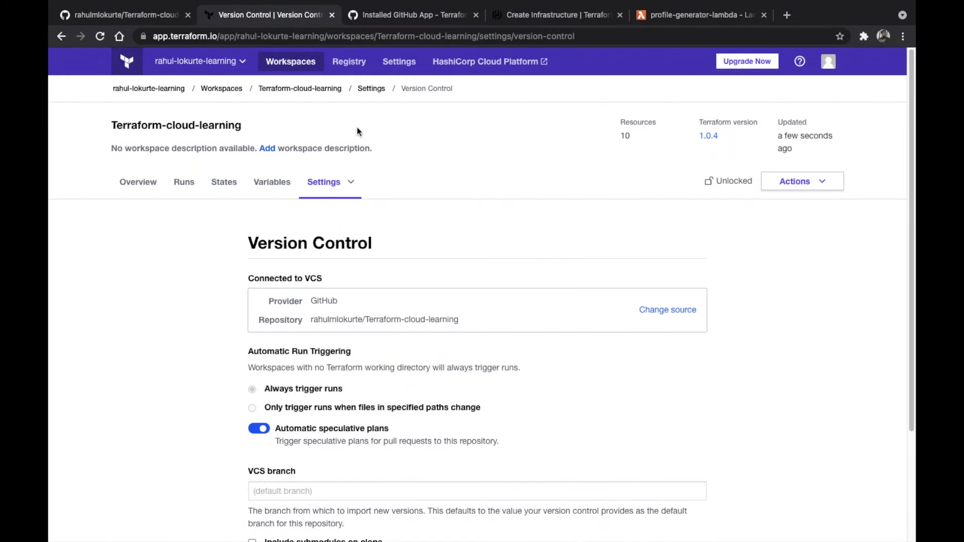
- Create pull request #1 from new-branch into main and open its pending Terraform Cloud check
click(130, 11)
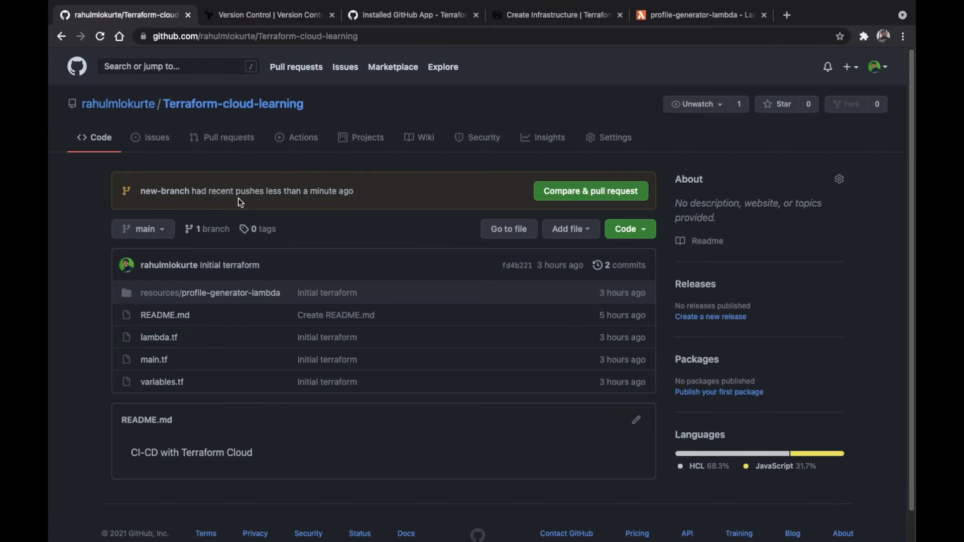
click(100, 36)
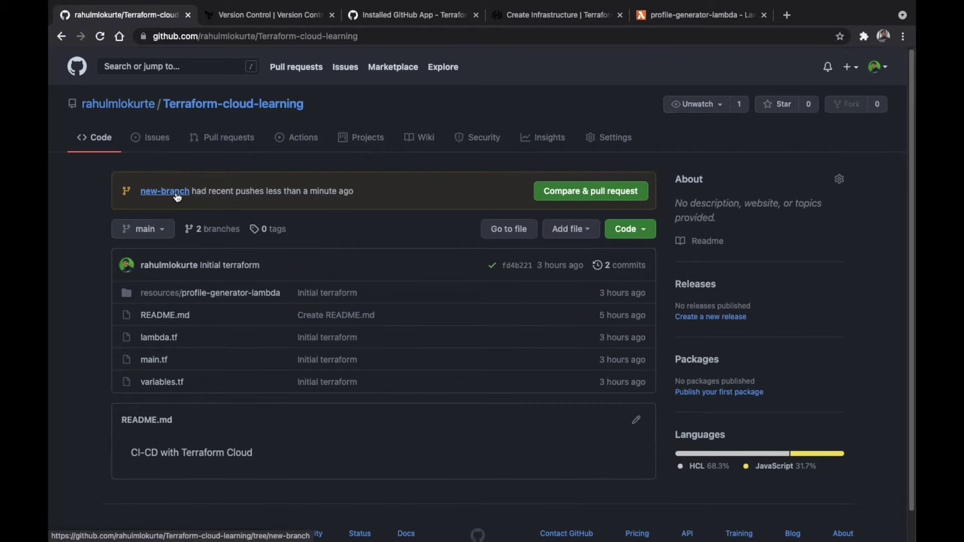
click(605, 197)
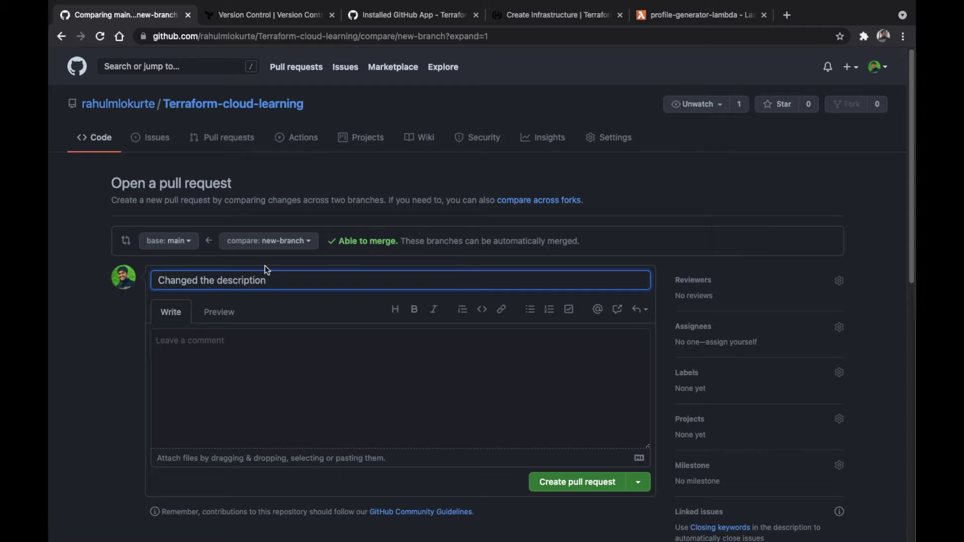
scroll(397, 318, down, 1)
scroll(397, 319, down, 1)
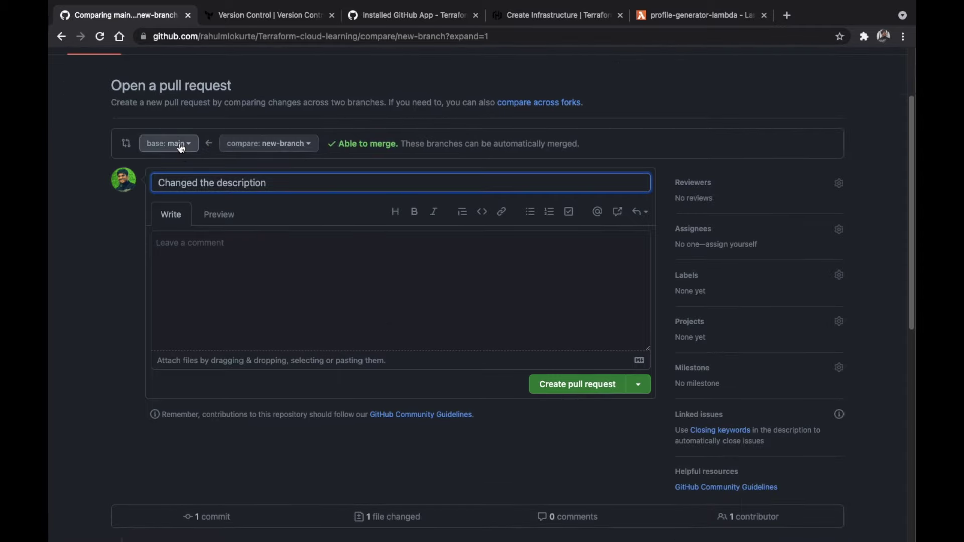
click(610, 391)
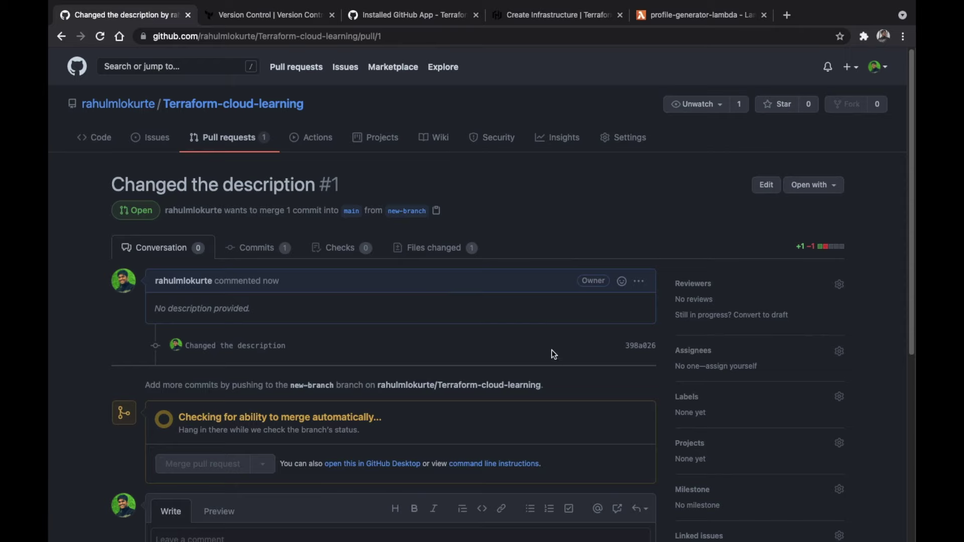
scroll(555, 357, down, 2)
scroll(555, 357, down, 2)
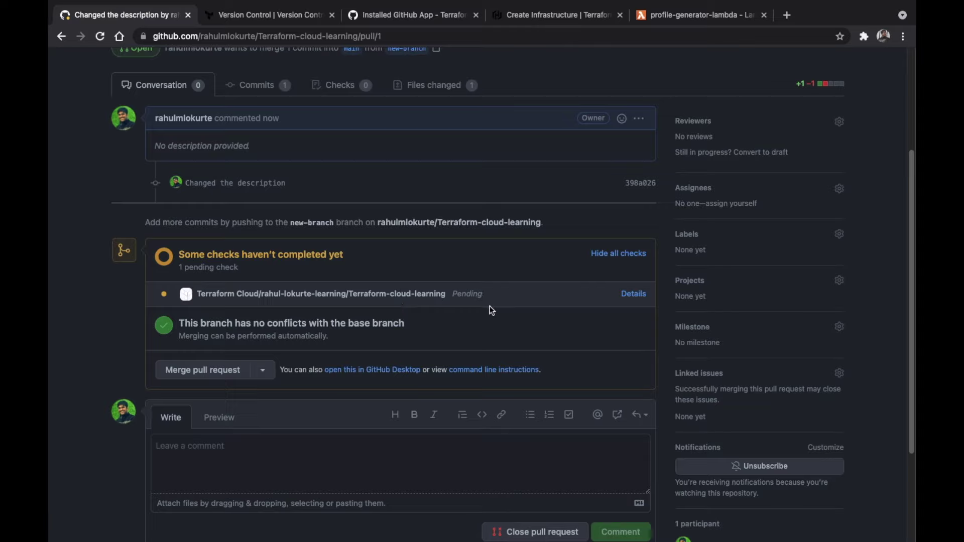
click(645, 297)
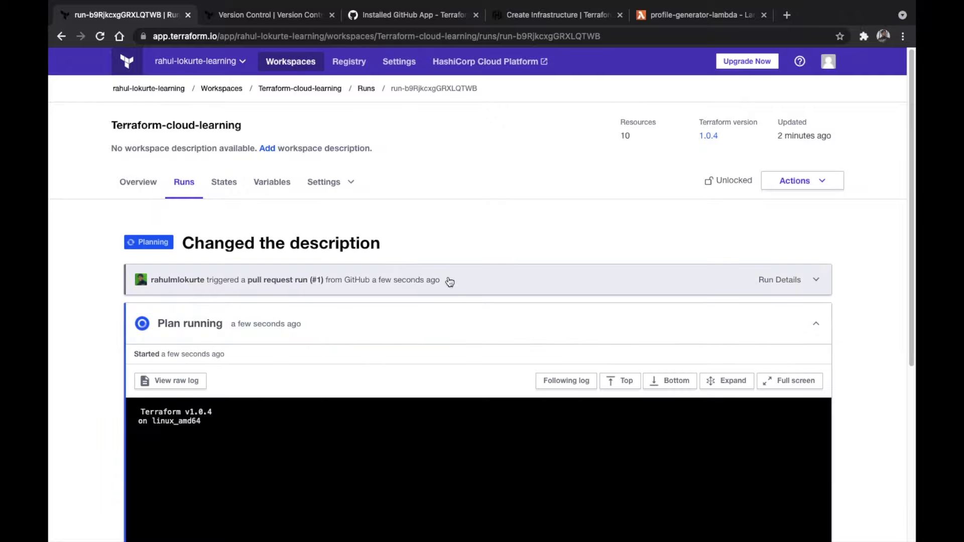
- Follow the PR plan until it finishes with 1 to add, 1 to change, 1 to destroy, then return to the PR
scroll(552, 315, down, 4)
scroll(551, 316, up, 2)
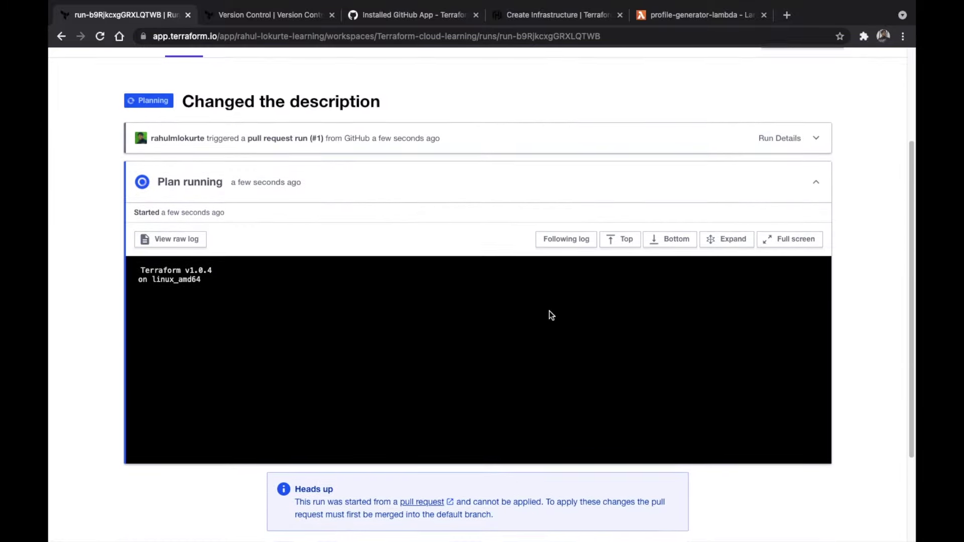
scroll(551, 316, down, 1)
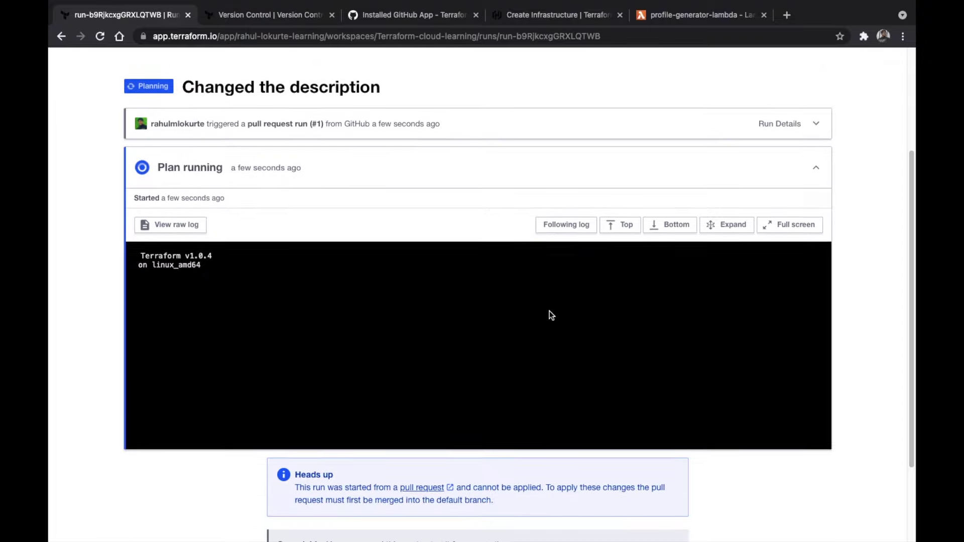
scroll(552, 315, up, 2)
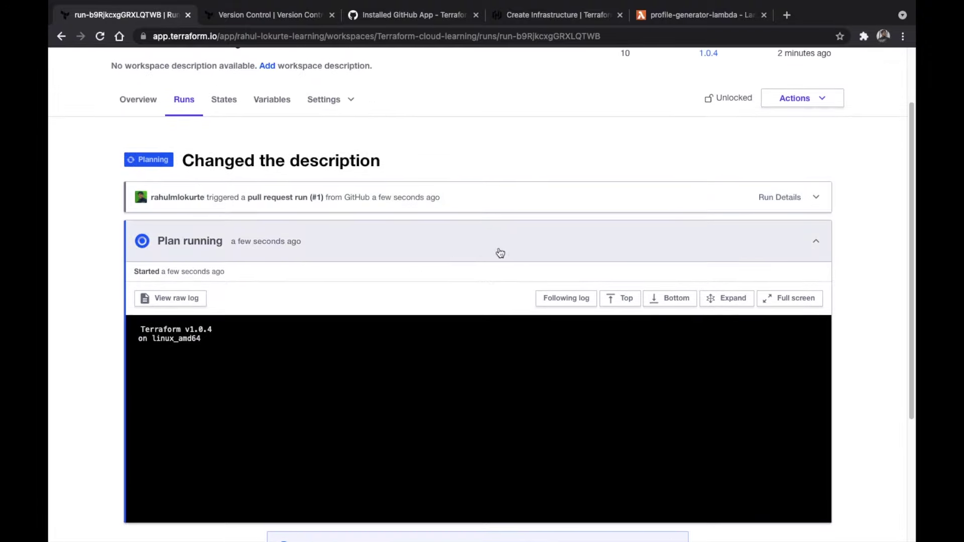
scroll(790, 304, down, 4)
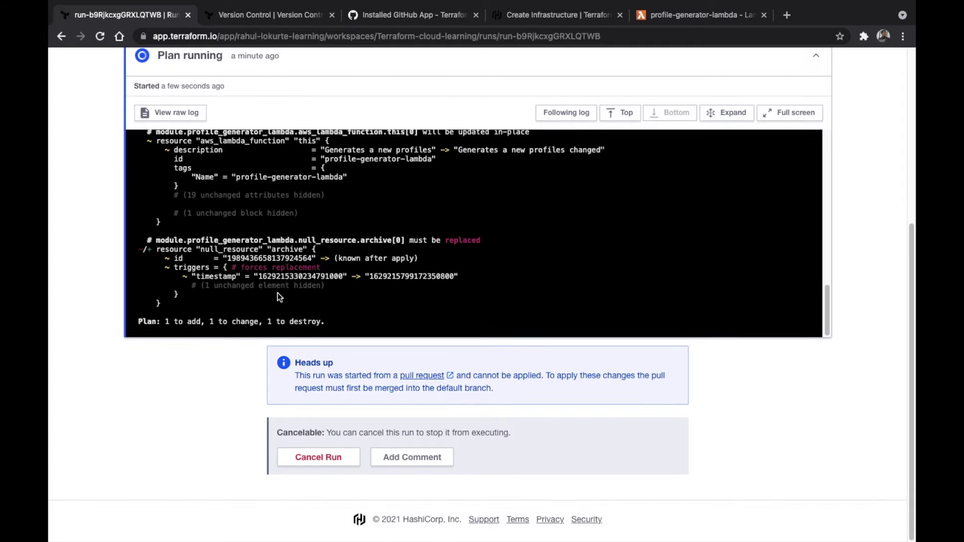
key(alt+Left)
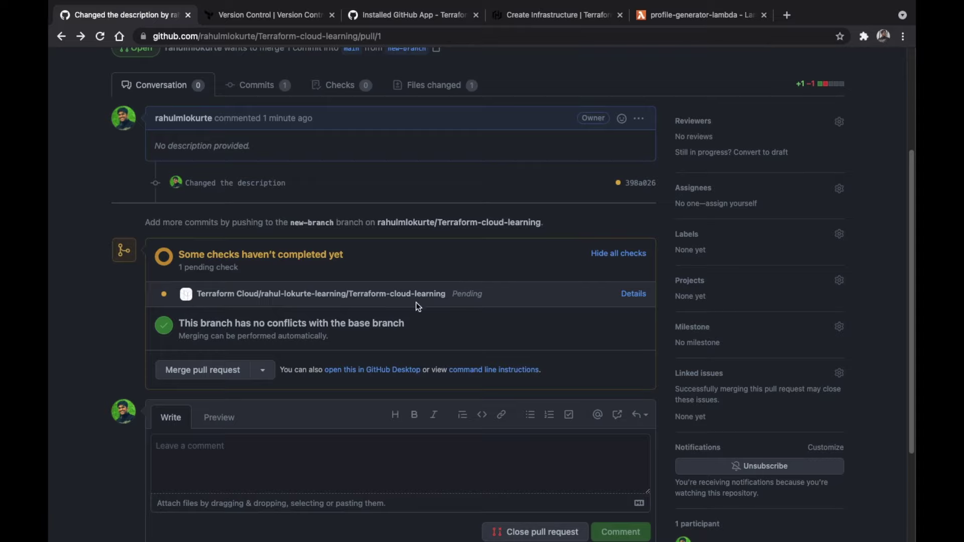
click(101, 36)
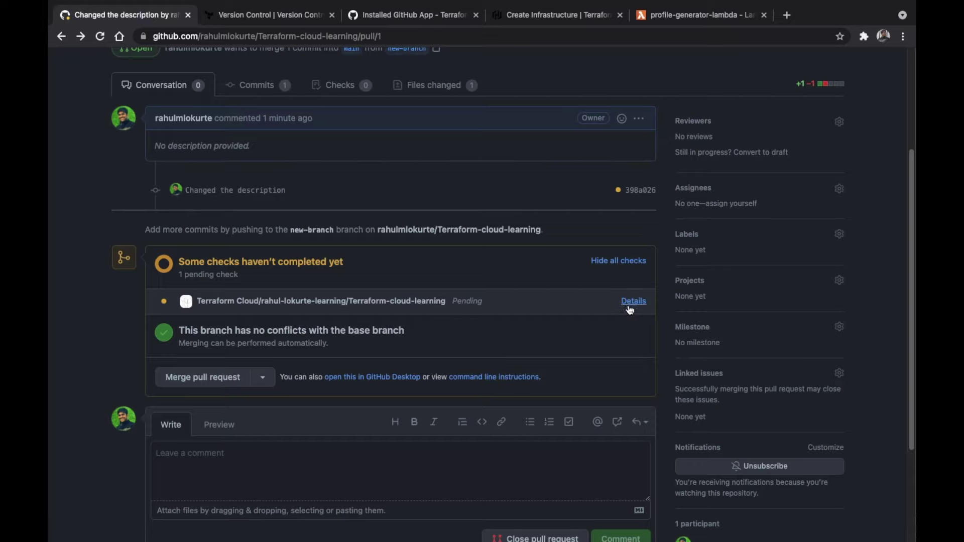
click(634, 301)
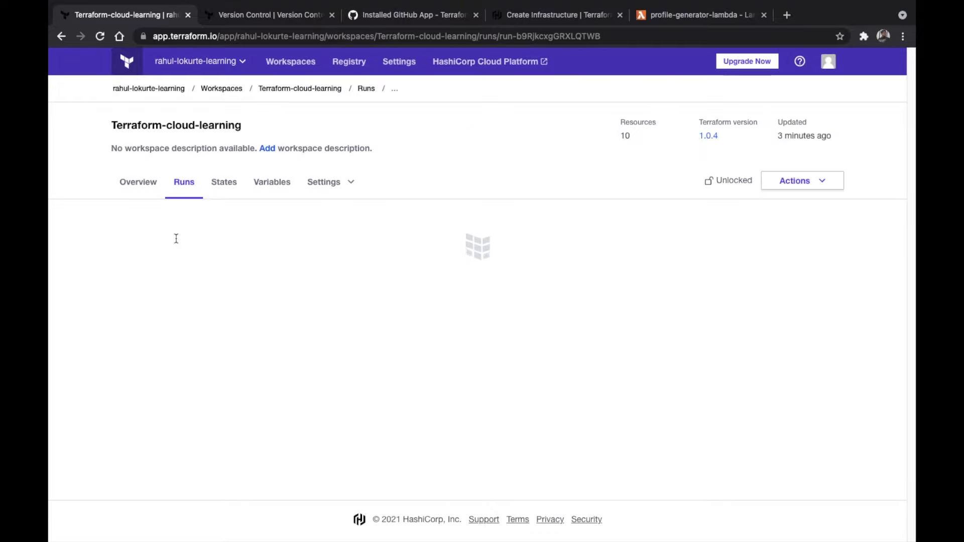
scroll(723, 385, down, 5)
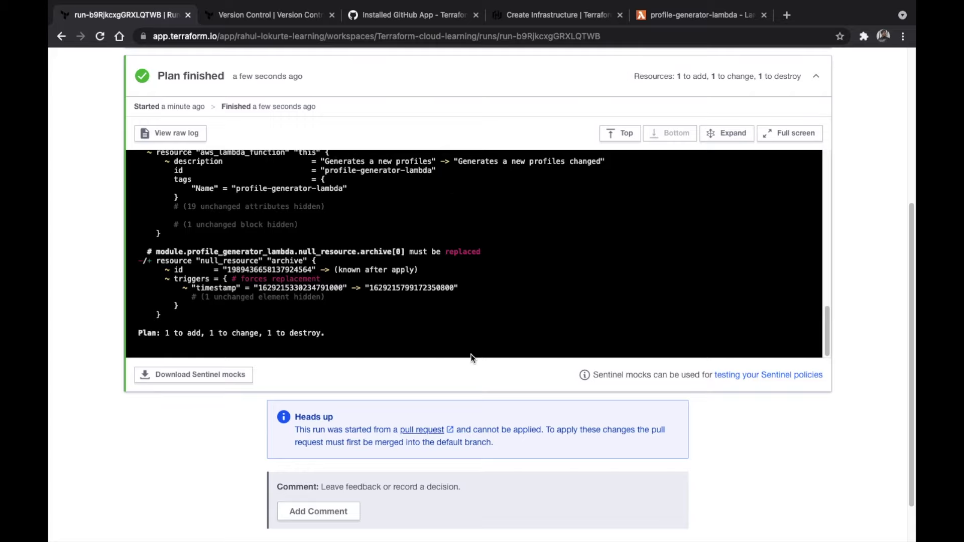
scroll(472, 358, down, 1)
scroll(473, 358, up, 3)
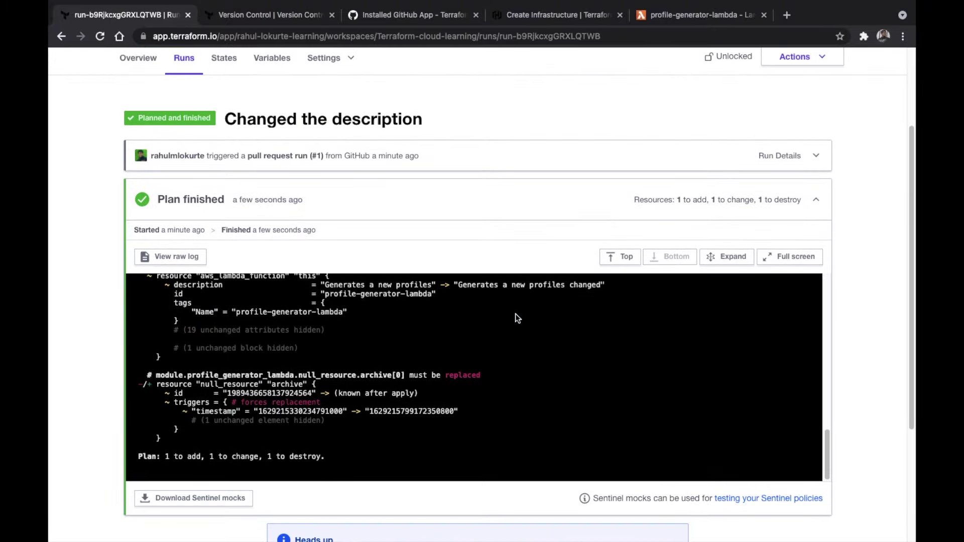
click(62, 36)
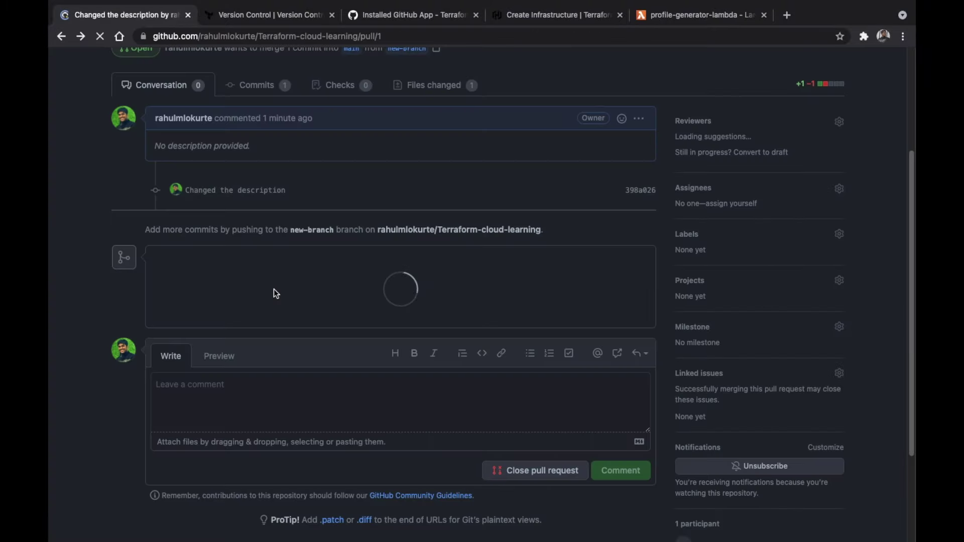
- Merge pull request #1 into main and view the code page listing merge commit 503225e
click(231, 382)
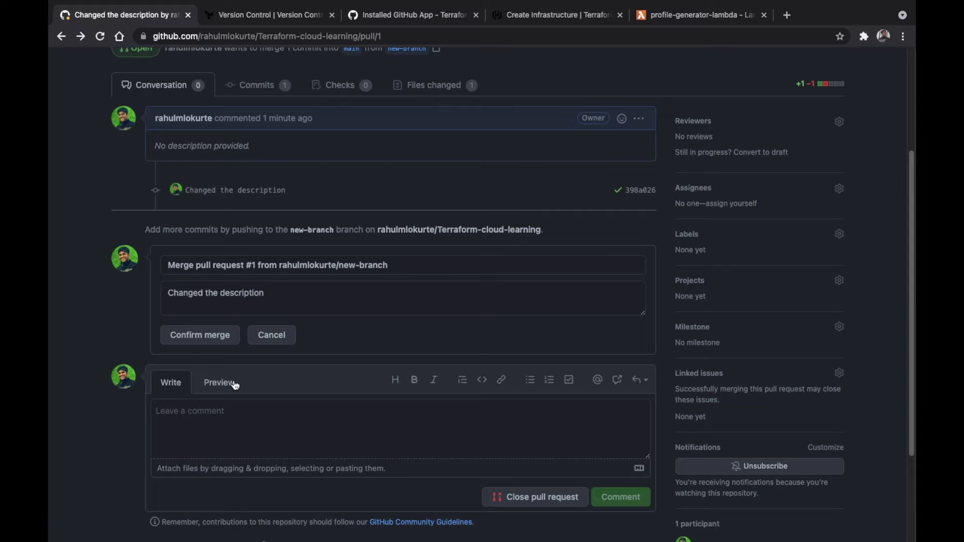
click(211, 345)
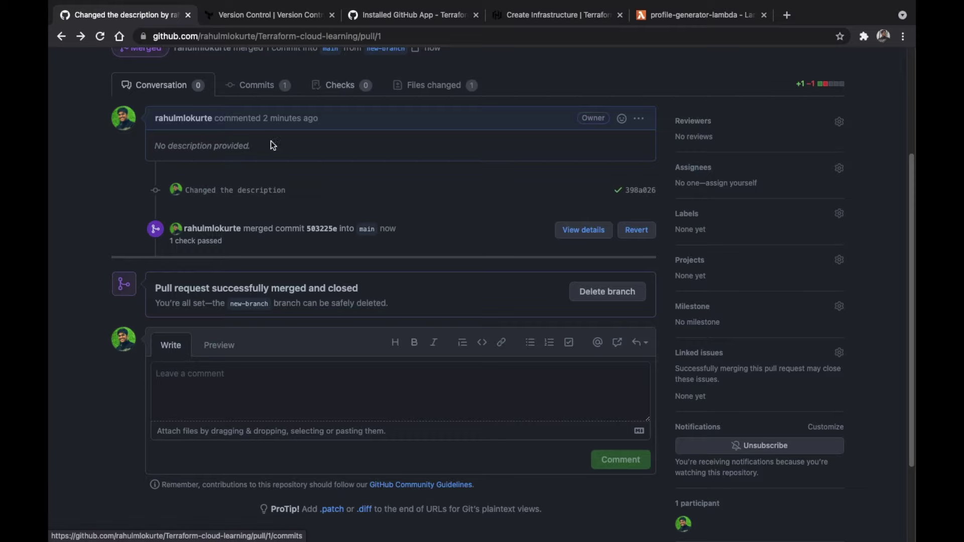
scroll(301, 121, up, 3)
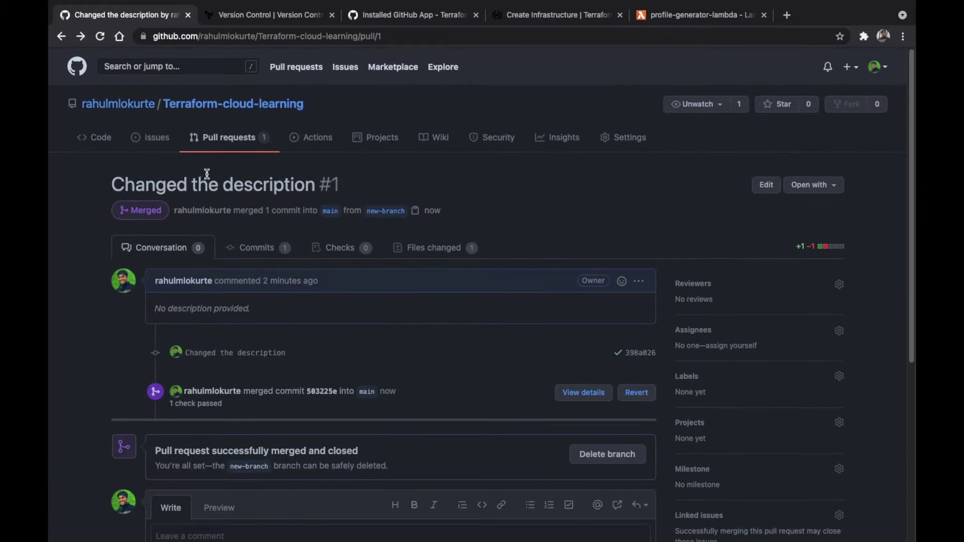
scroll(507, 353, down, 5)
scroll(507, 354, up, 5)
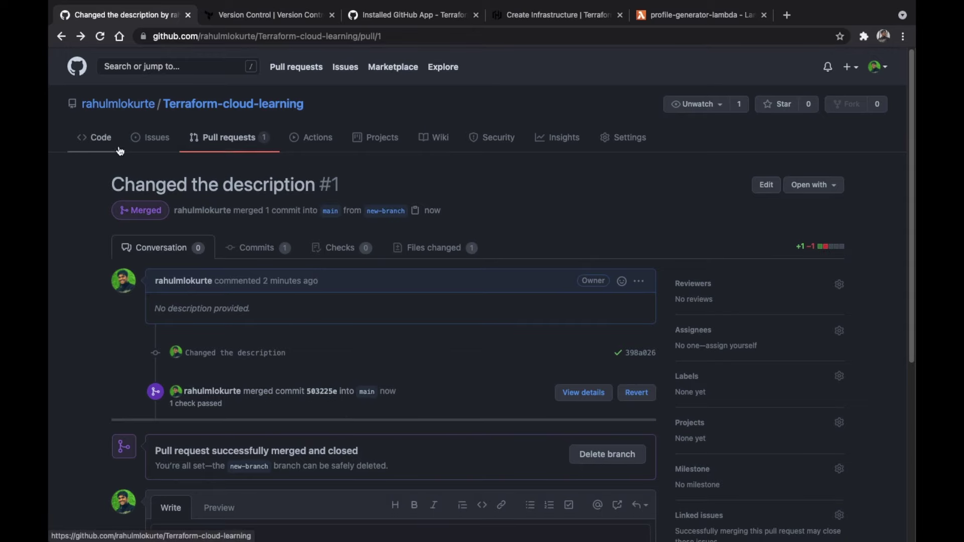
click(100, 137)
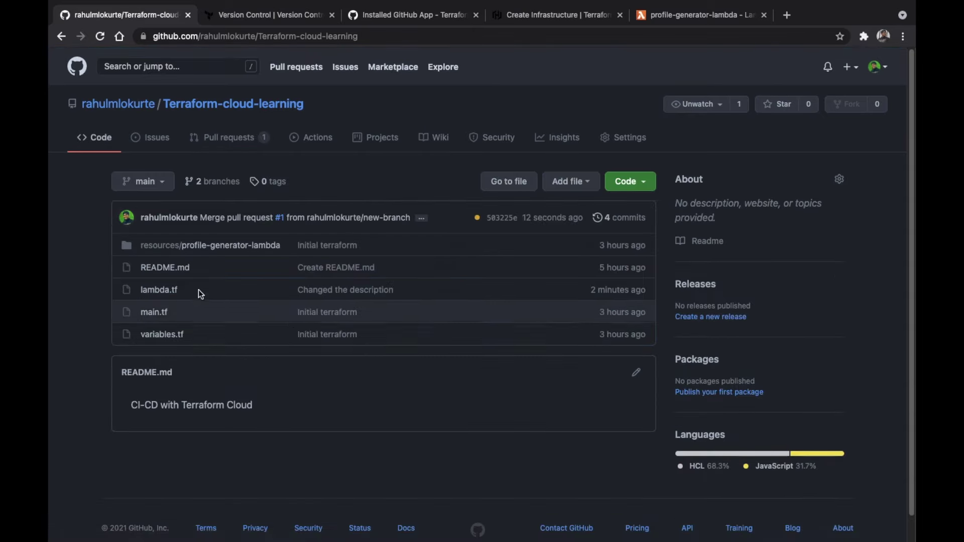
- Open the Terraform Cloud run for the merge commit from its pending status check
click(480, 218)
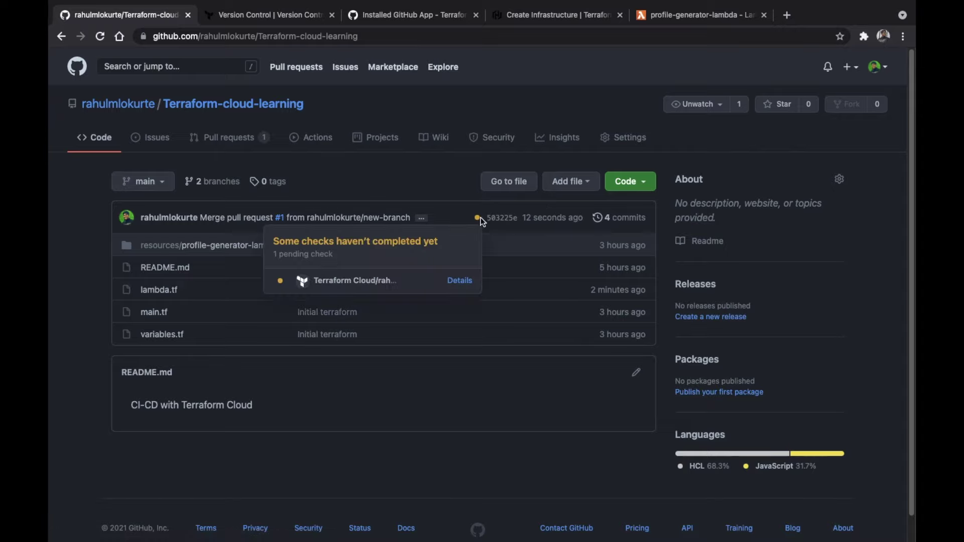
click(460, 281)
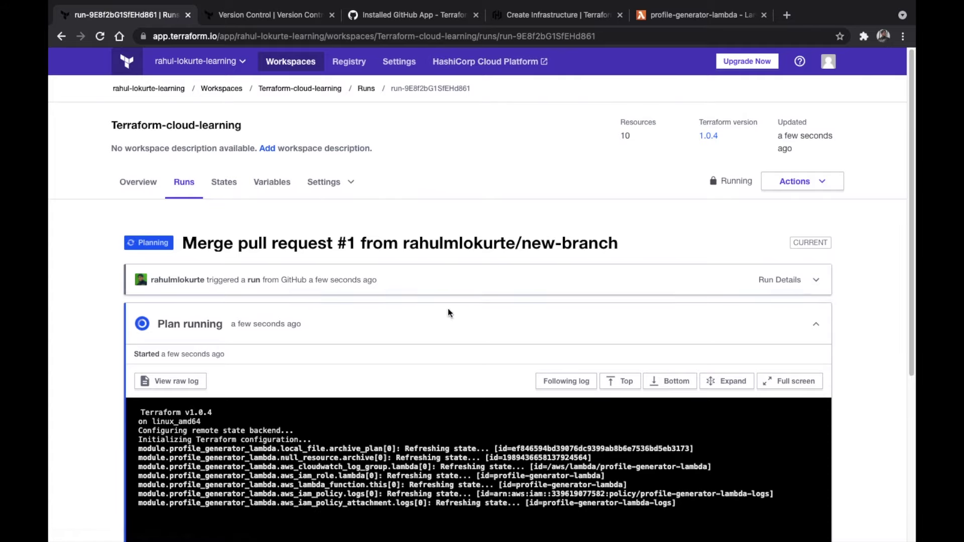
- Check the merge run's finished plan: 1 to add, 1 to change, 1 to destroy, awaiting confirmation
scroll(476, 334, down, 4)
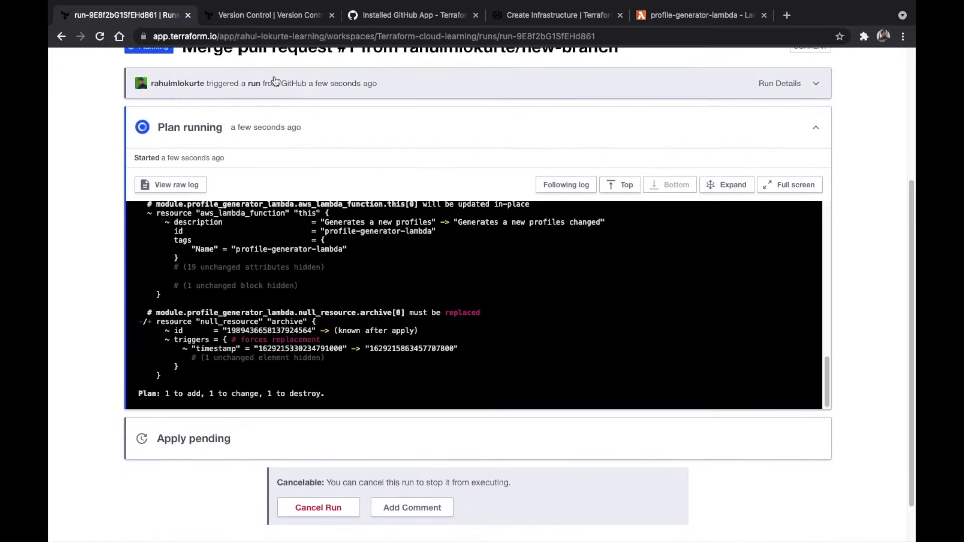
scroll(701, 201, up, 2)
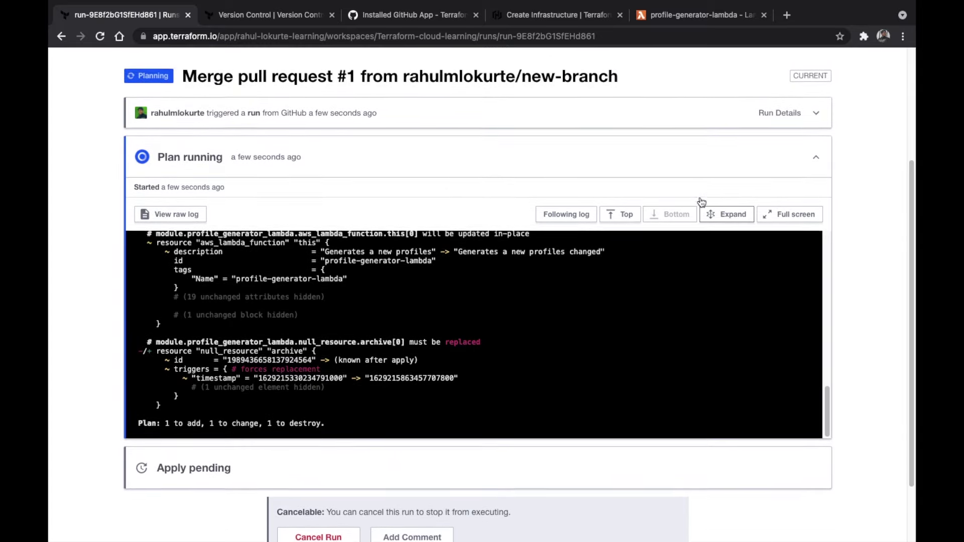
scroll(589, 450, down, 2)
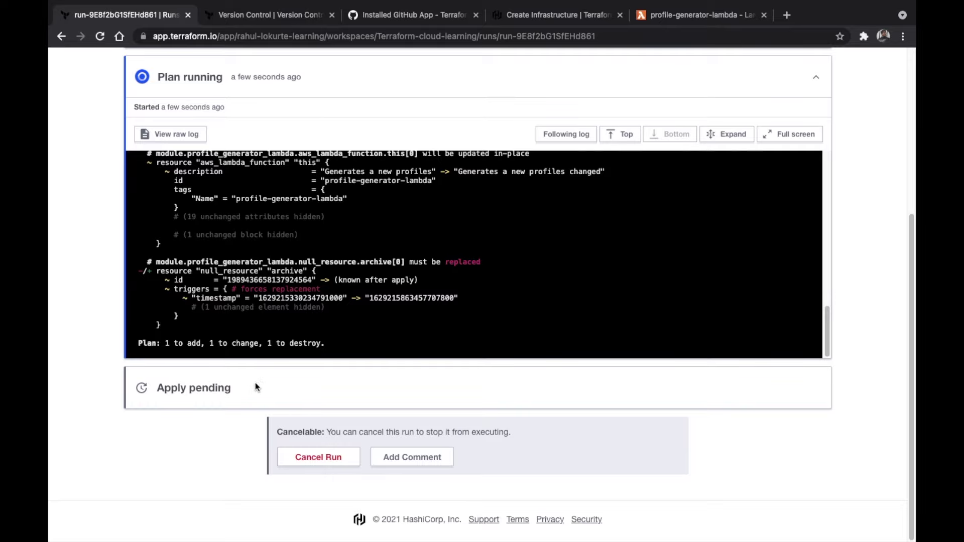
scroll(535, 314, up, 15)
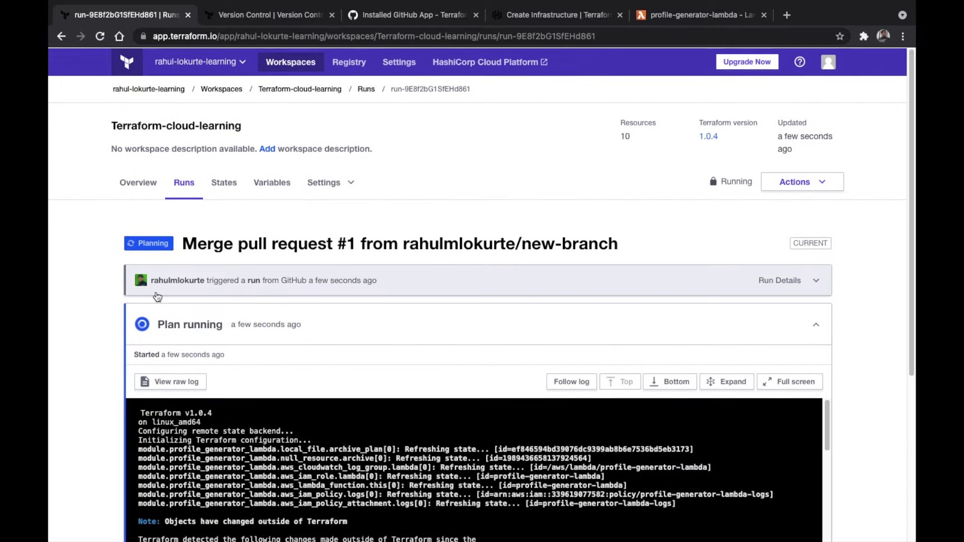
click(137, 184)
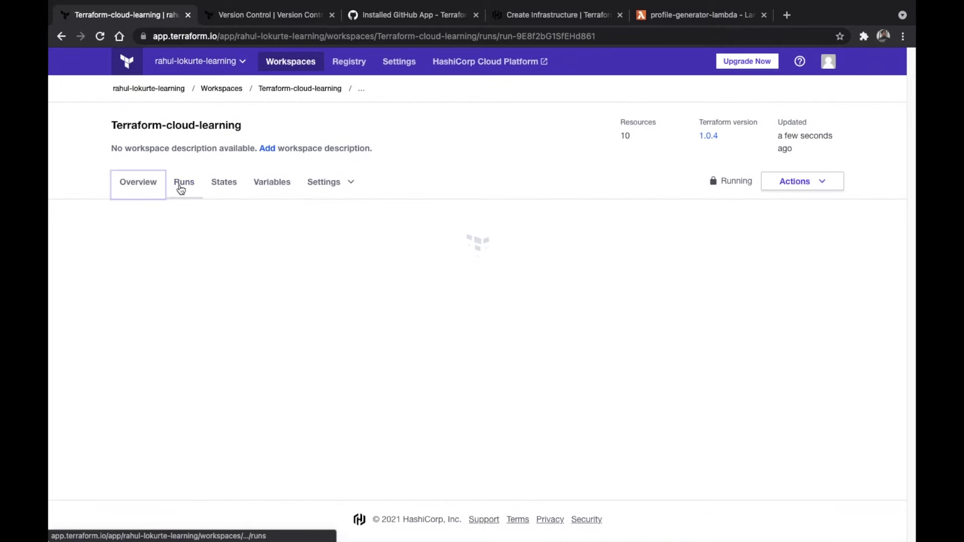
click(185, 185)
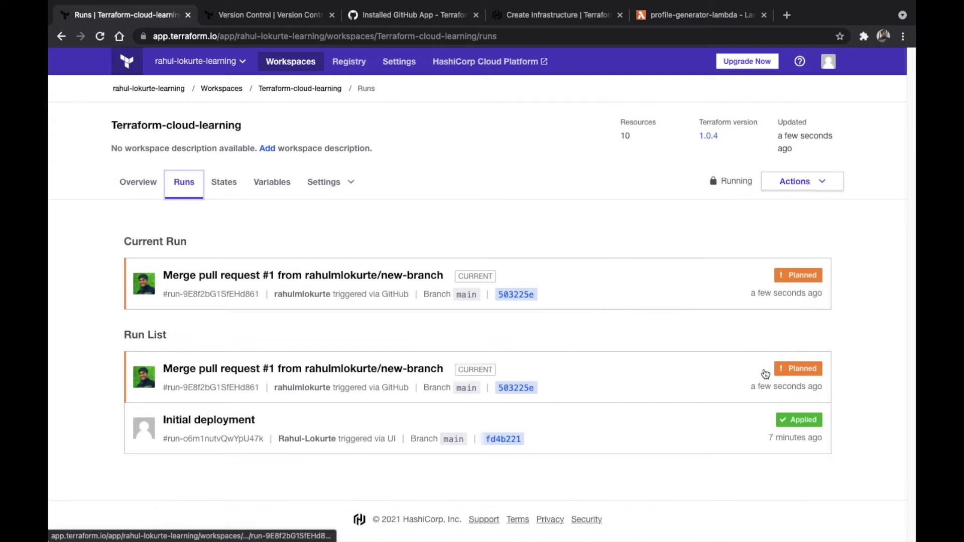
click(363, 275)
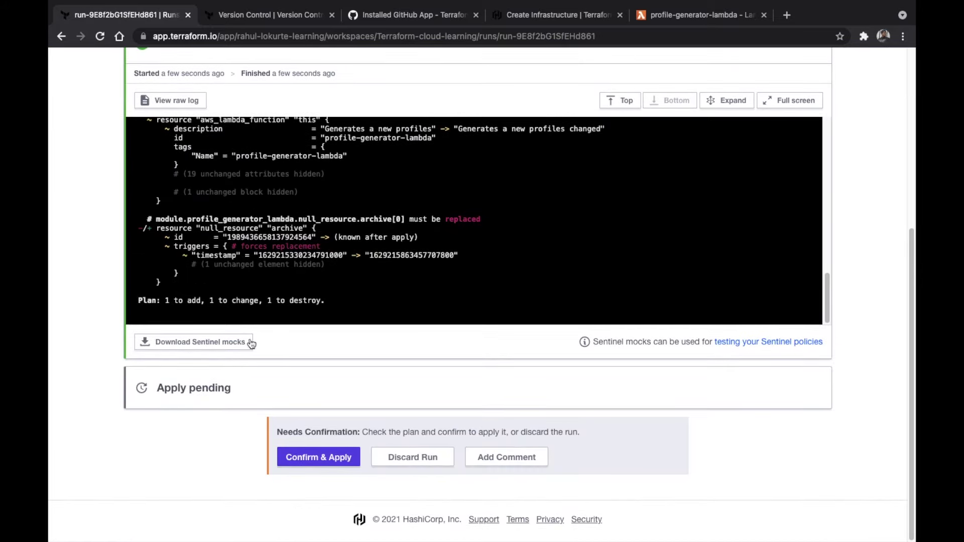
- Confirm and apply the merge run with the comment 'merged the new branch to main'
click(319, 456)
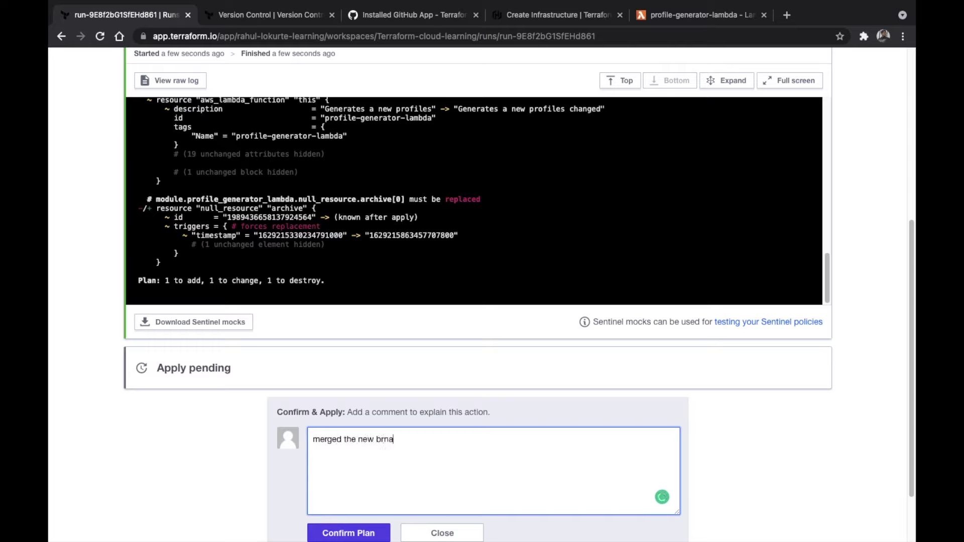
text(ch to mai)
click(347, 534)
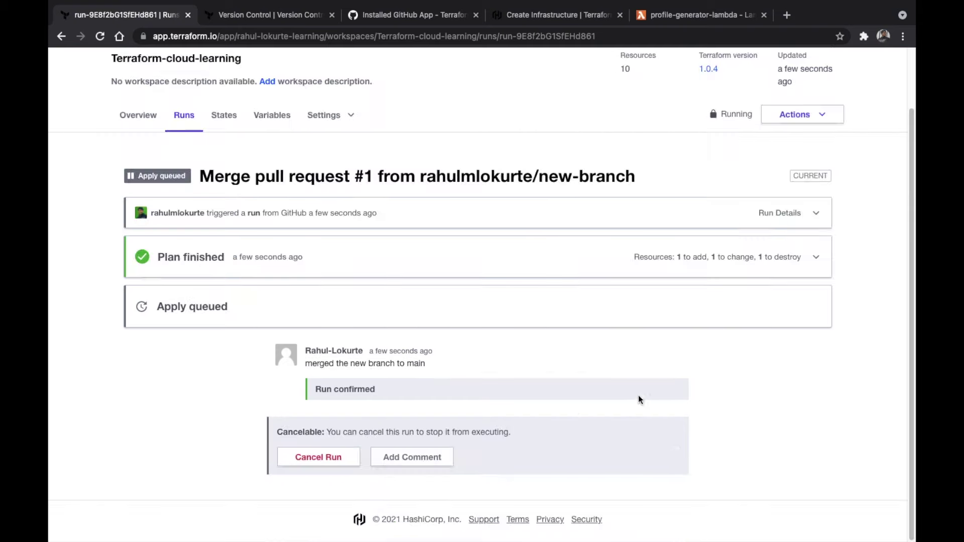
click(650, 15)
scroll(191, 192, up, 5)
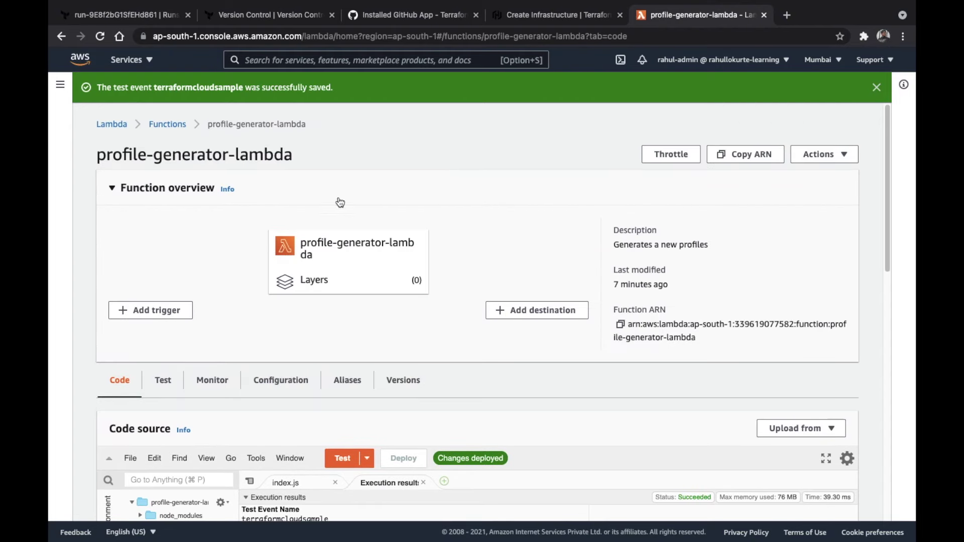
drag(613, 246, 727, 247)
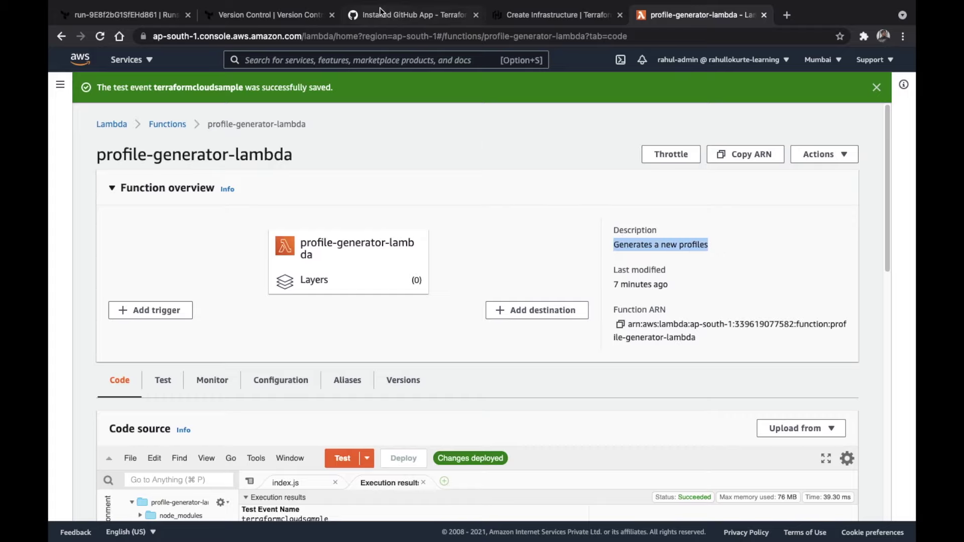
click(186, 15)
scroll(421, 260, down, 1)
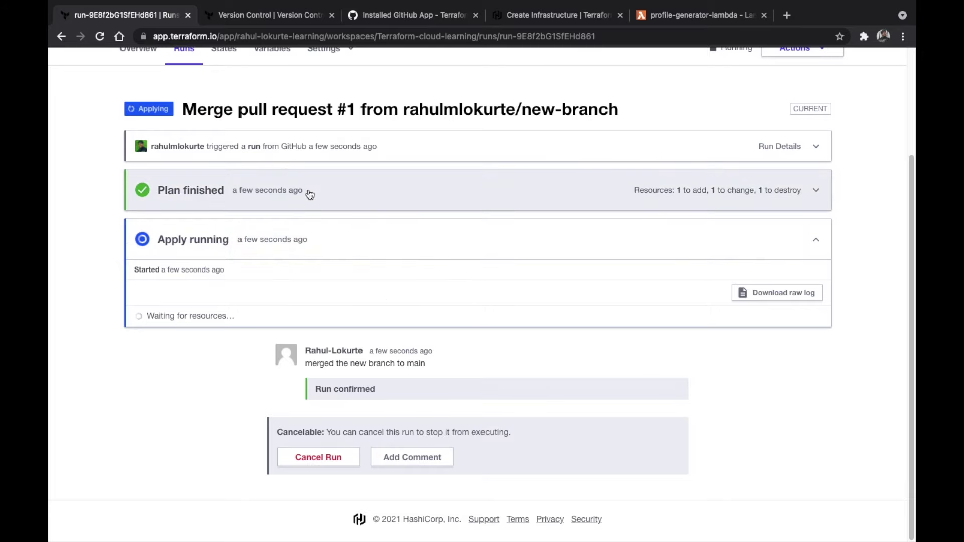
- Reload the merge run and review the finished apply: 1 added, 1 changed, 1 destroyed
click(306, 195)
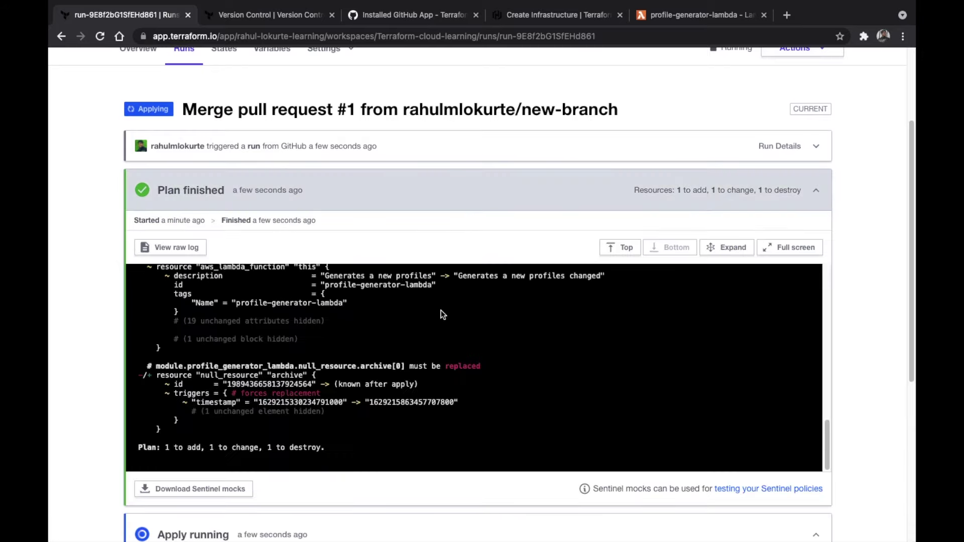
click(431, 275)
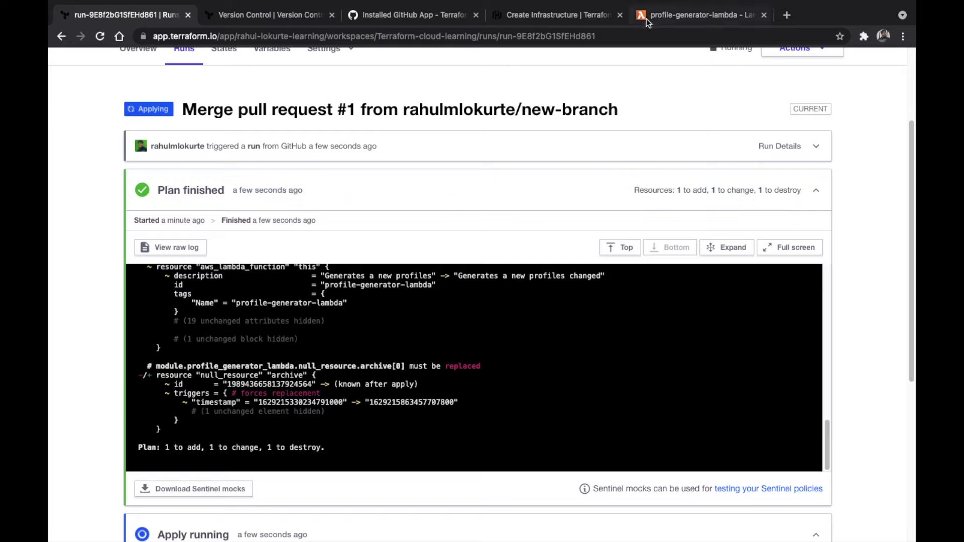
scroll(318, 353, down, 5)
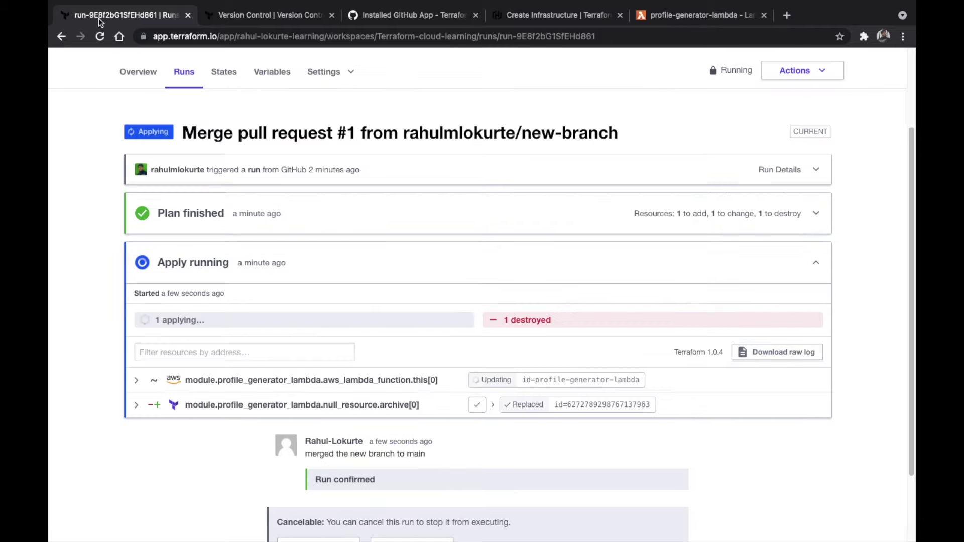
click(101, 39)
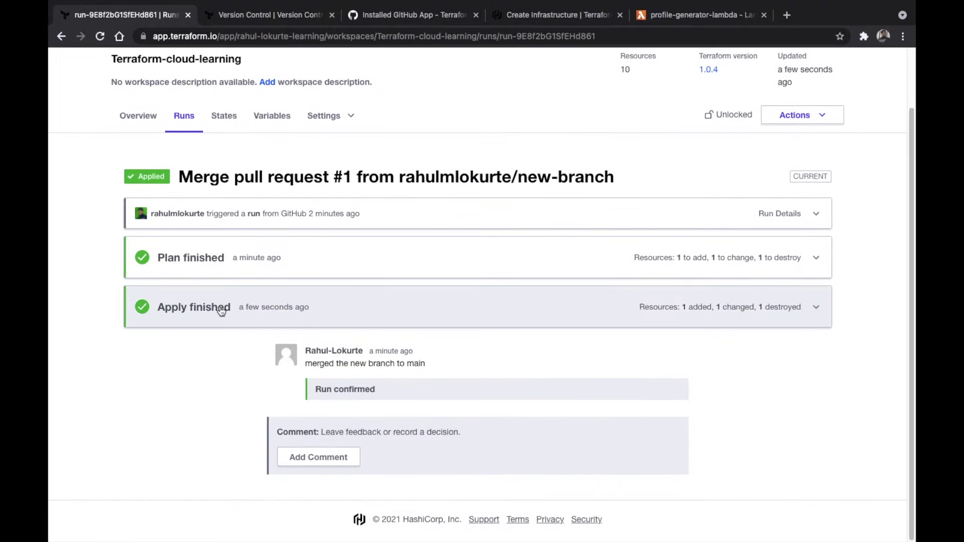
click(816, 315)
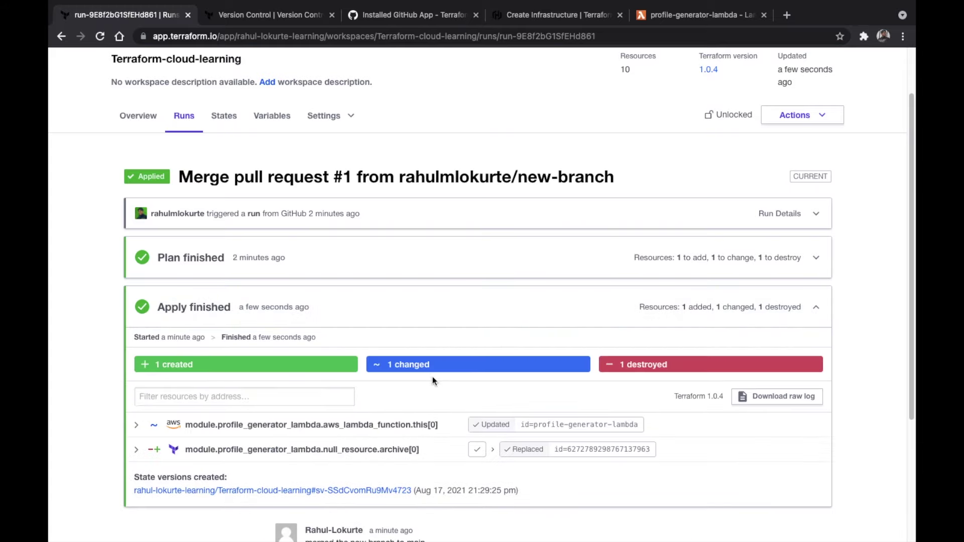
click(694, 14)
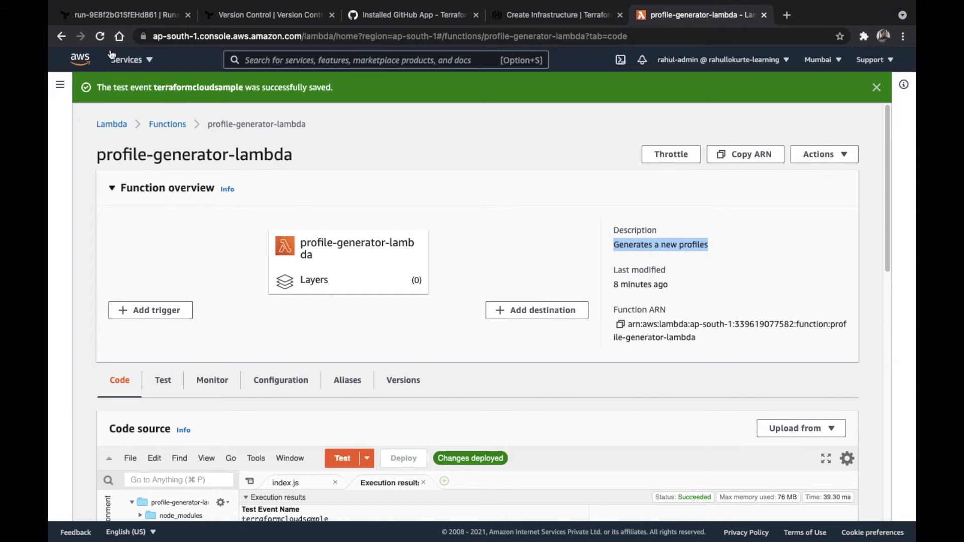
- Verify the Lambda description now reads 'Generates a new profiles changed', then return to Terraform Cloud
click(100, 37)
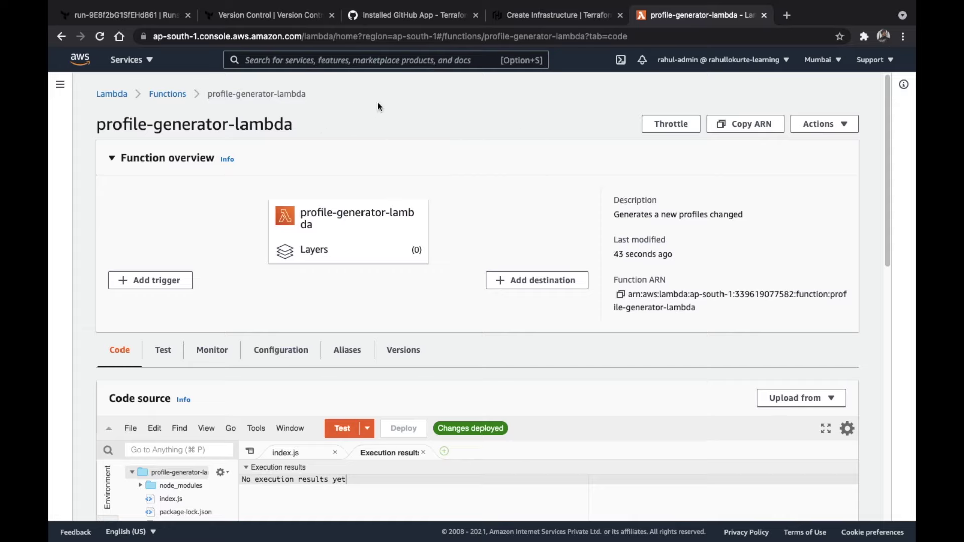
click(140, 18)
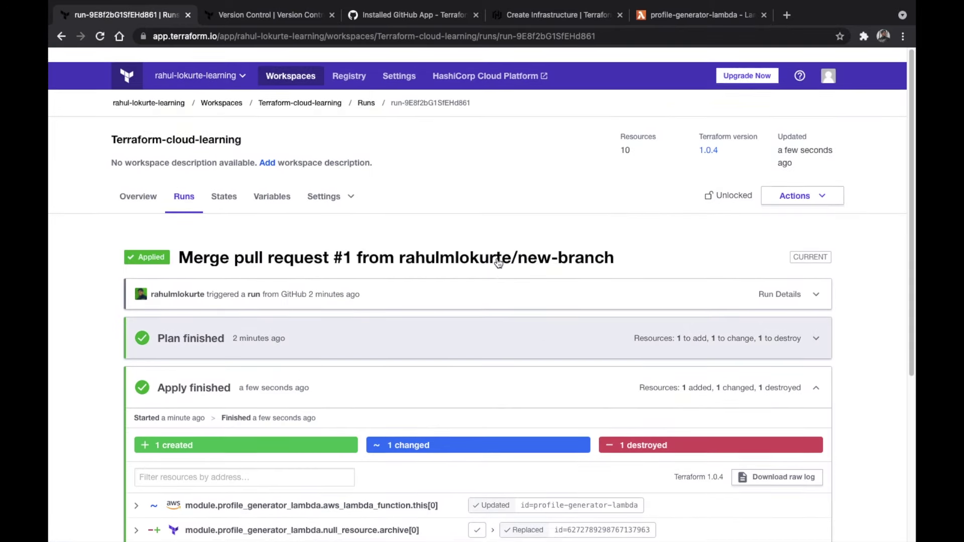
scroll(499, 263, down, 1)
click(346, 188)
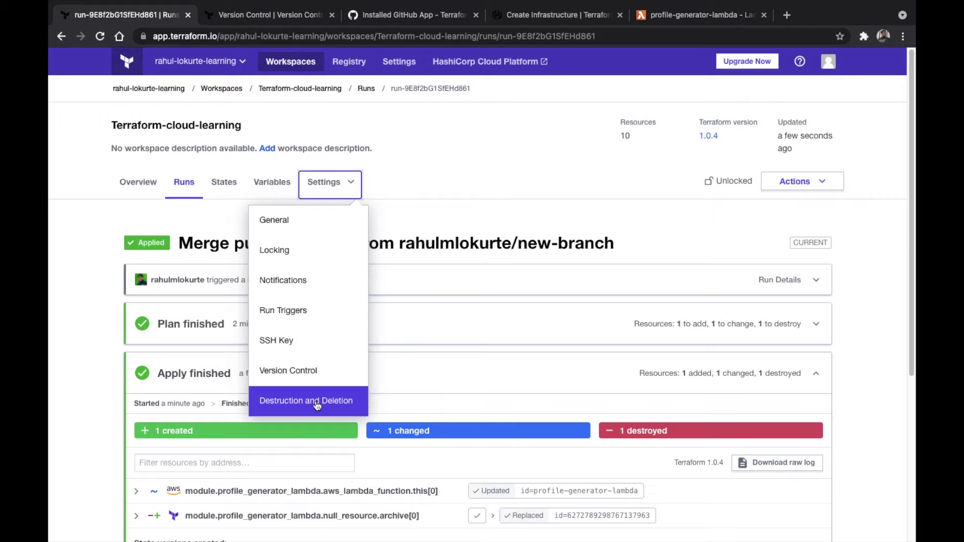
- Queue a destroy plan for the Terraform-cloud-learning workspace, confirming with its name
click(322, 401)
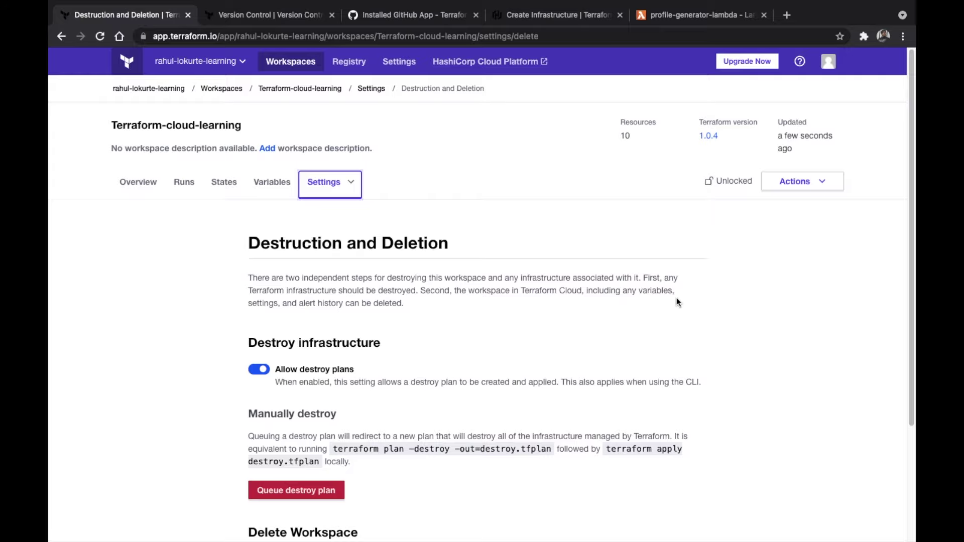
scroll(677, 301, down, 3)
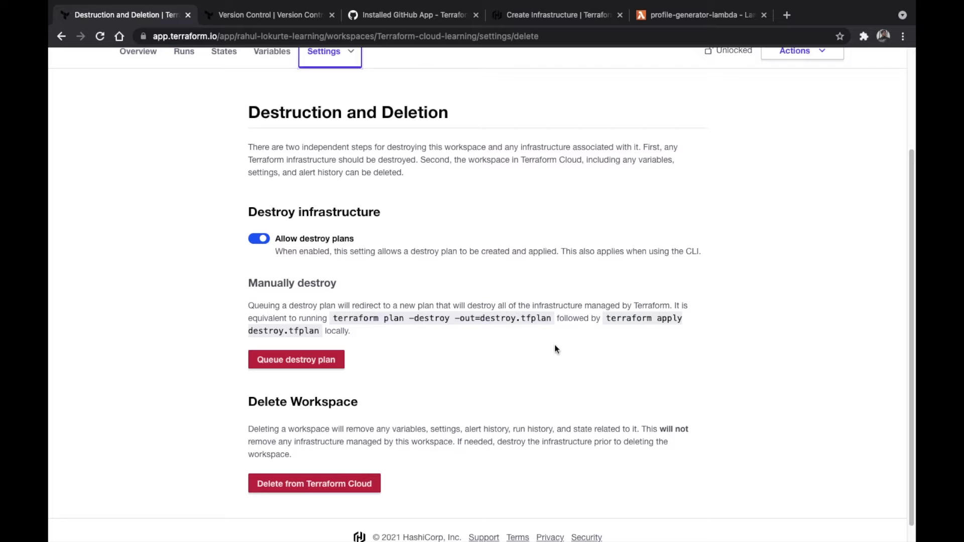
click(451, 398)
click(323, 359)
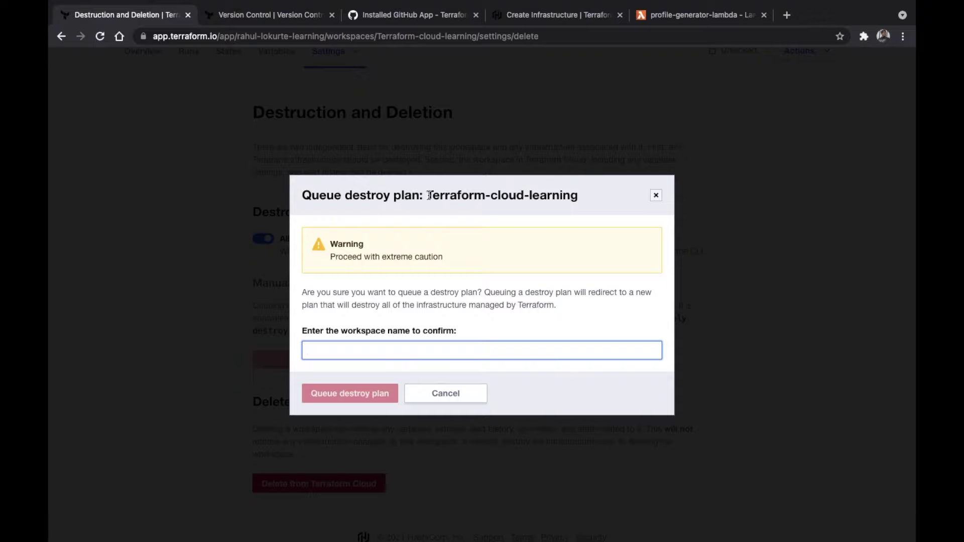
drag(428, 196, 608, 193)
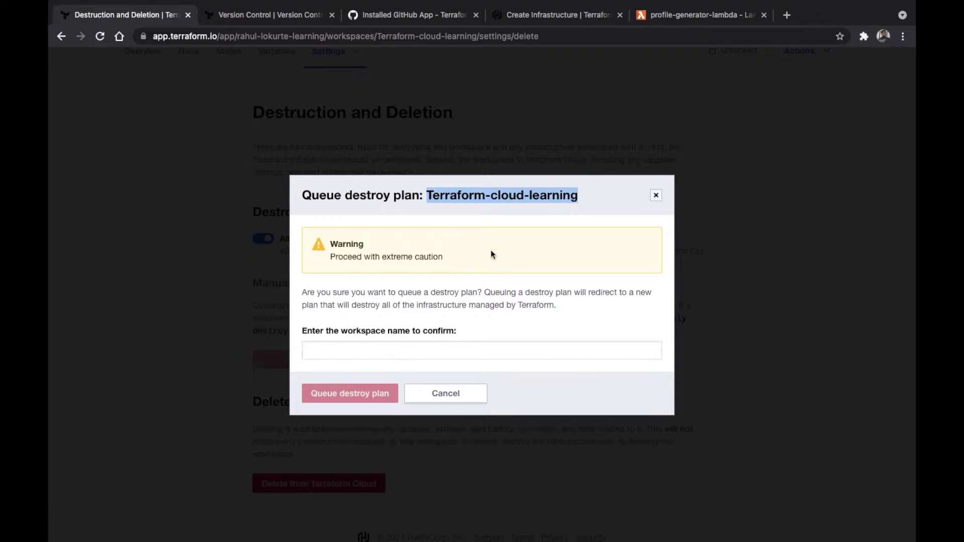
click(407, 350)
click(354, 374)
click(358, 397)
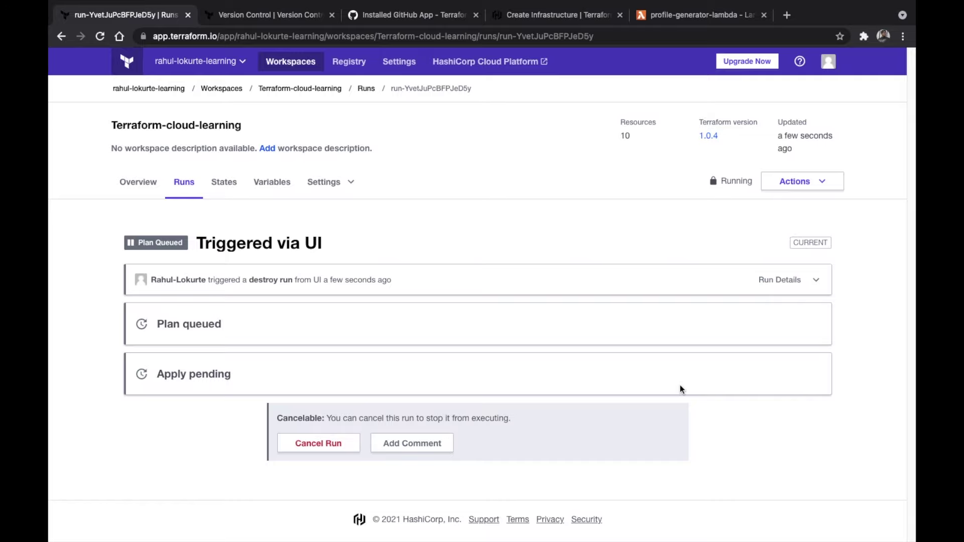
- Confirm and apply the destroy plan with a 'dest…' comment
scroll(875, 355, down, 2)
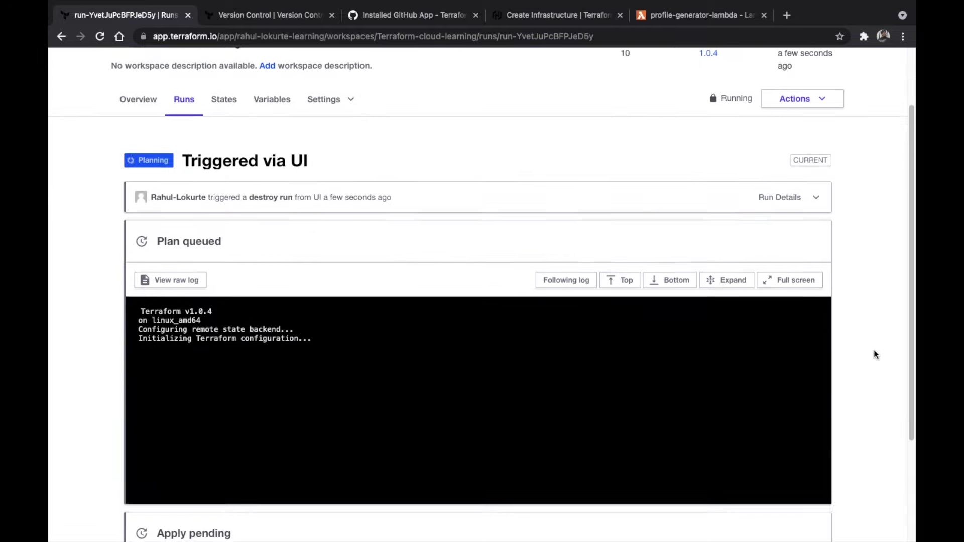
scroll(875, 355, down, 2)
scroll(874, 355, down, 3)
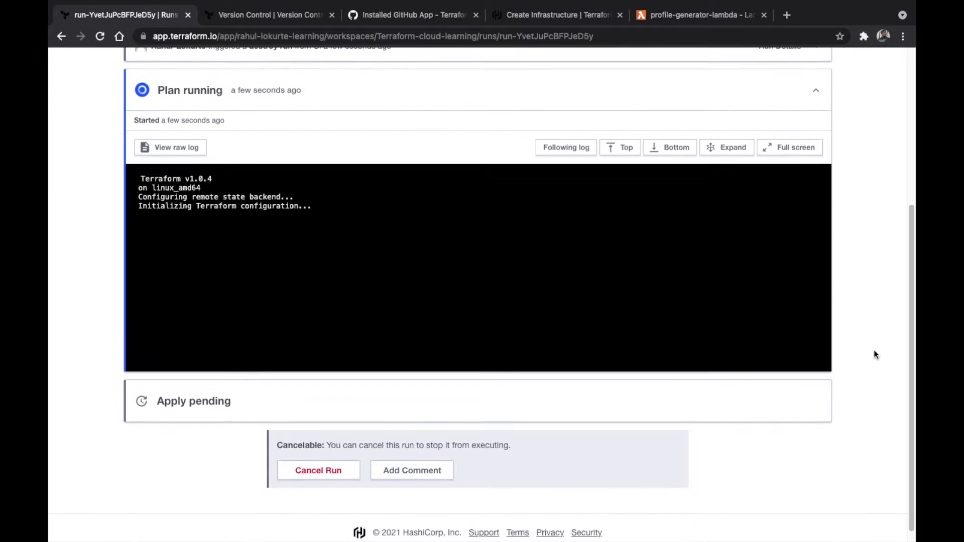
scroll(874, 355, down, 1)
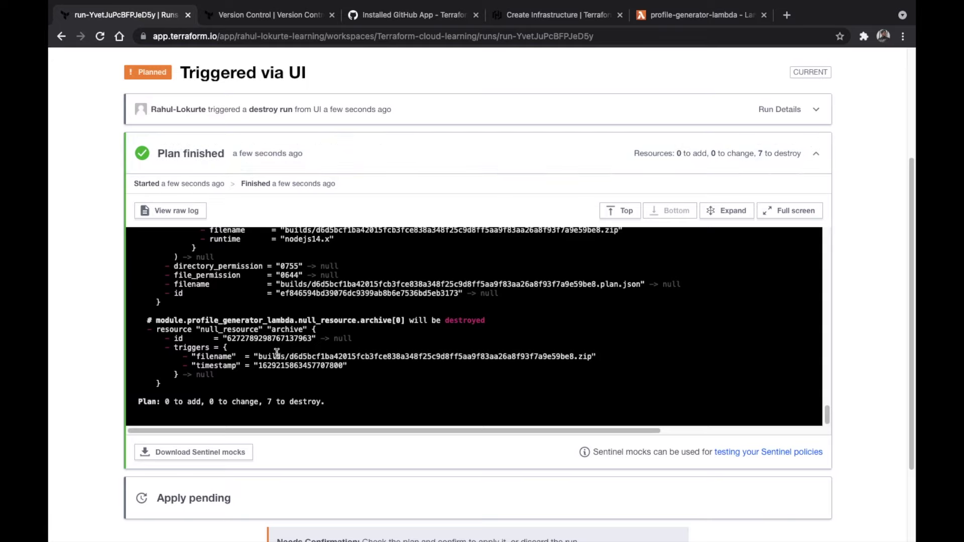
scroll(526, 397, down, 5)
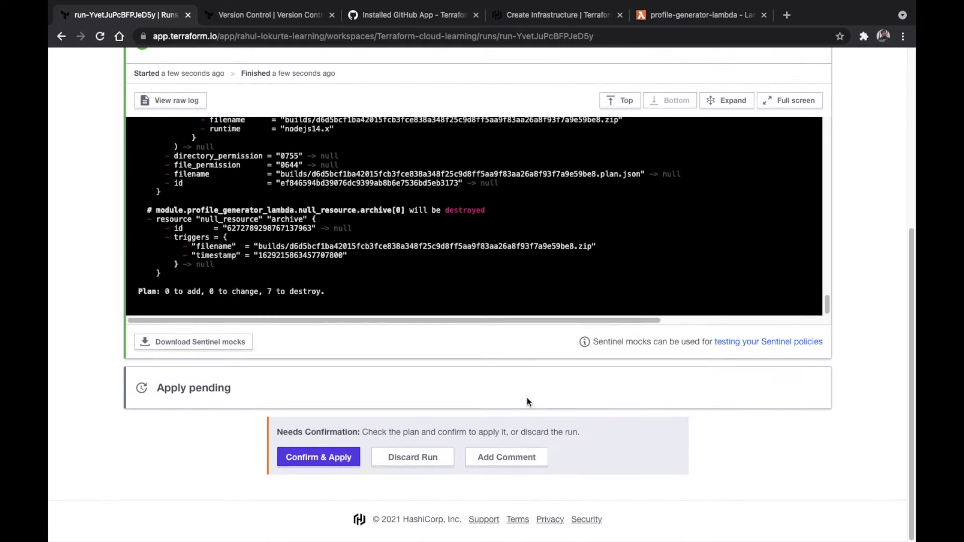
click(316, 457)
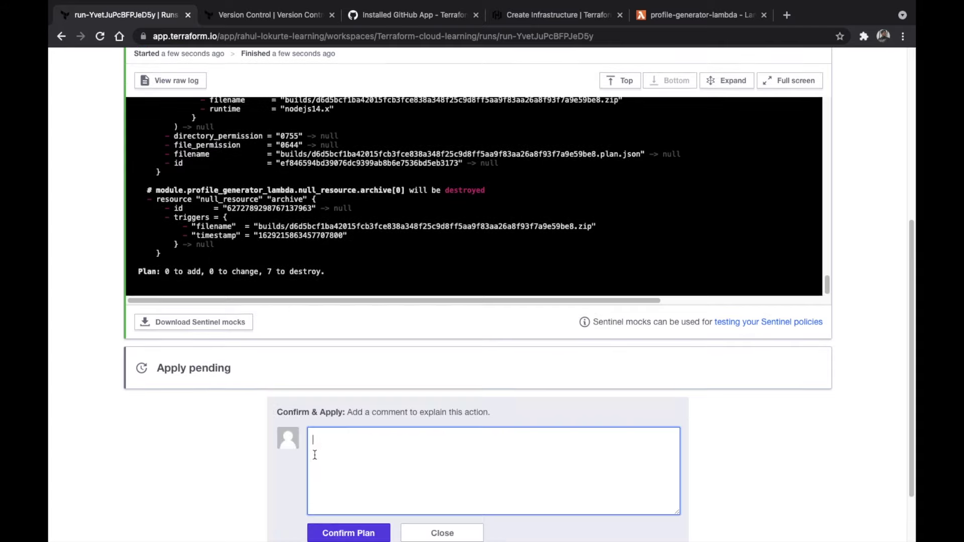
text(destroy the resource)
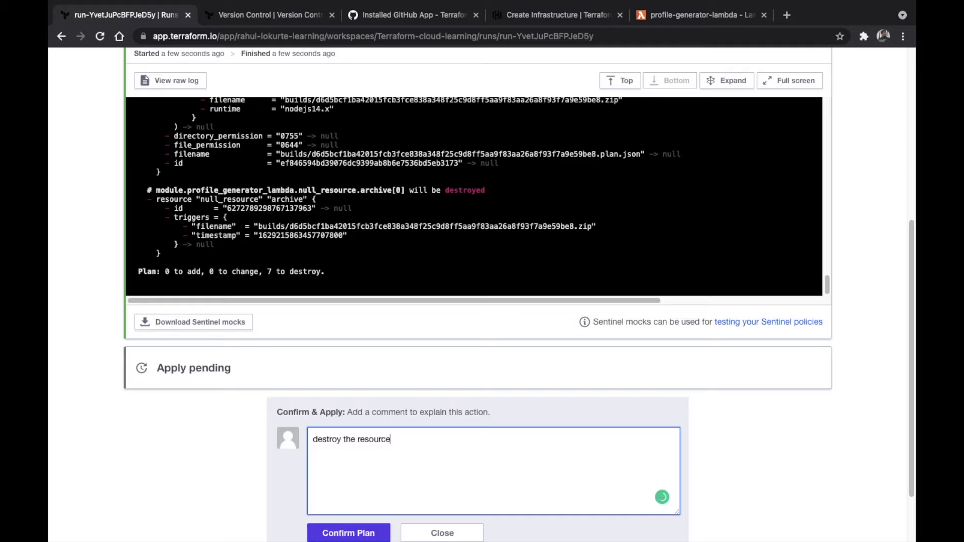
click(349, 533)
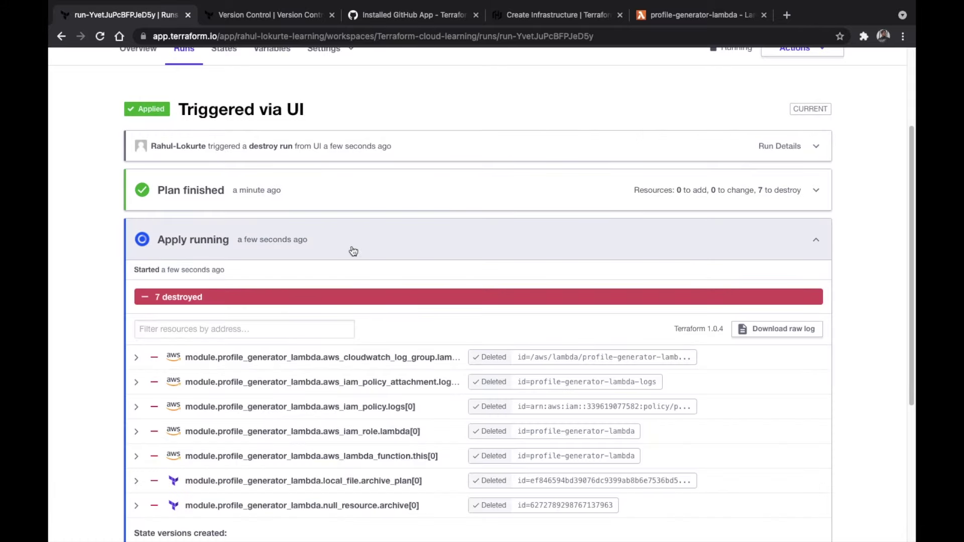
- Verify all 7 resources are destroyed and the Lambda Functions list is empty
scroll(379, 263, down, 2)
scroll(378, 261, down, 1)
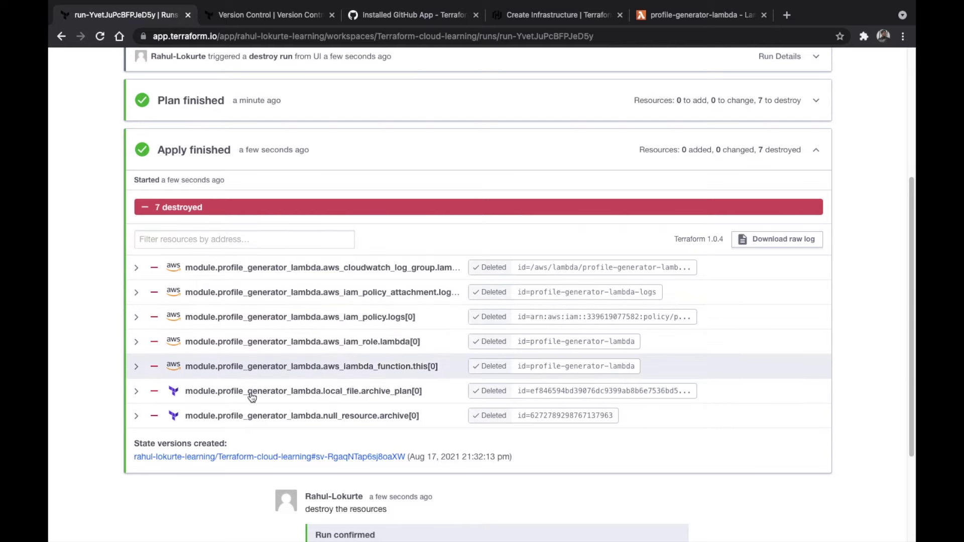
click(668, 14)
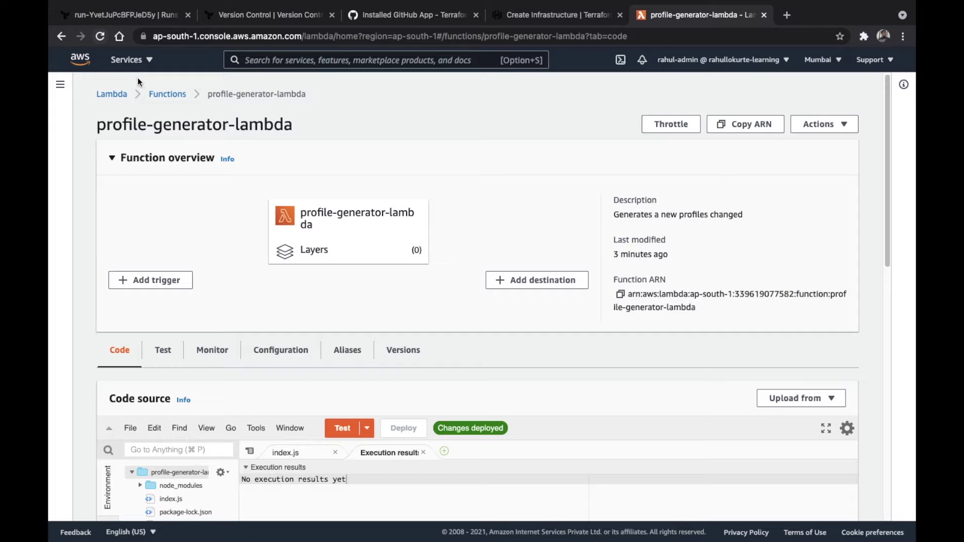
click(167, 94)
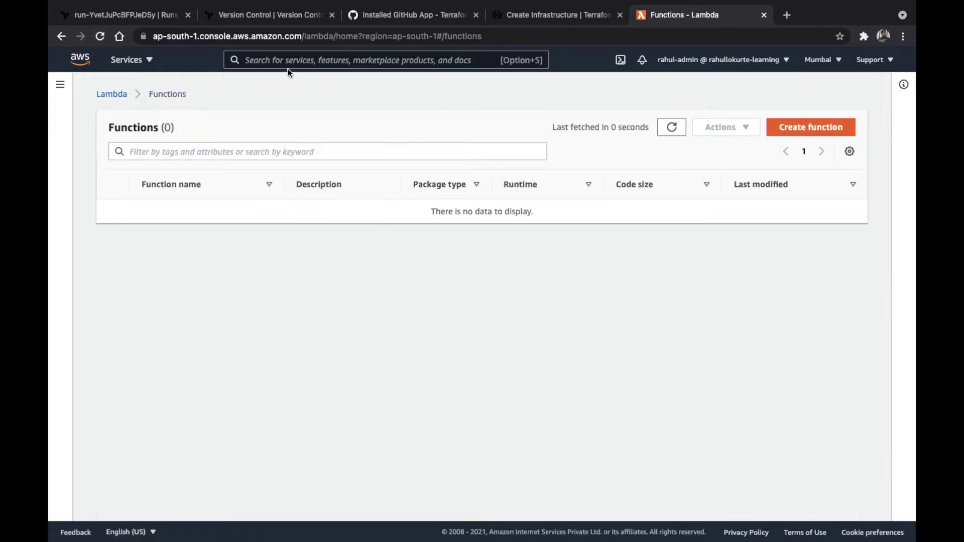
click(159, 15)
- Go to the workspace's Destruction and Deletion settings
scroll(712, 274, up, 5)
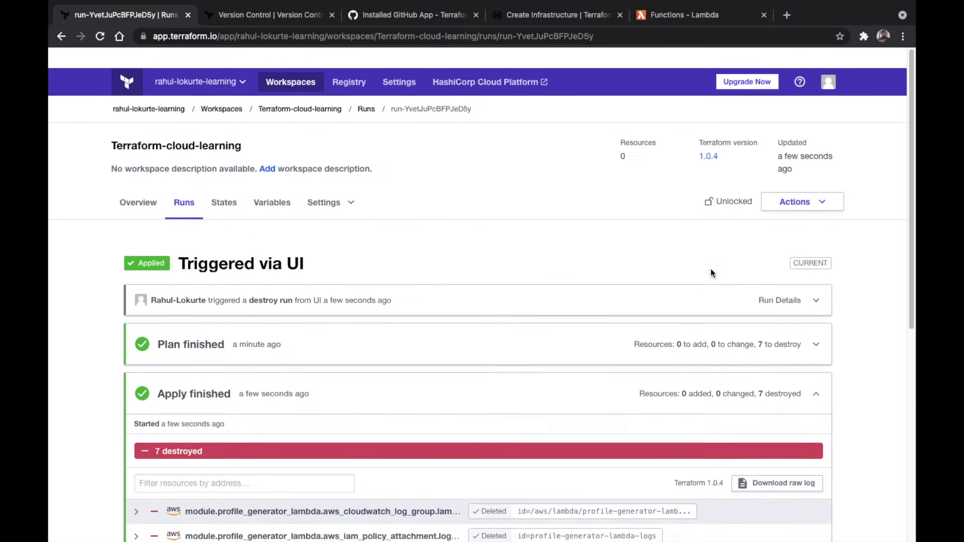
scroll(713, 274, down, 1)
click(145, 183)
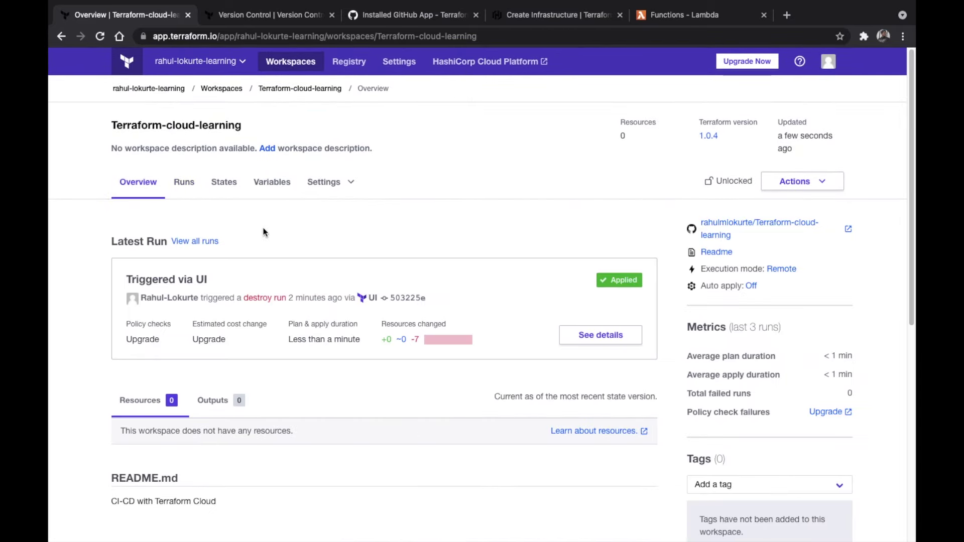
click(336, 185)
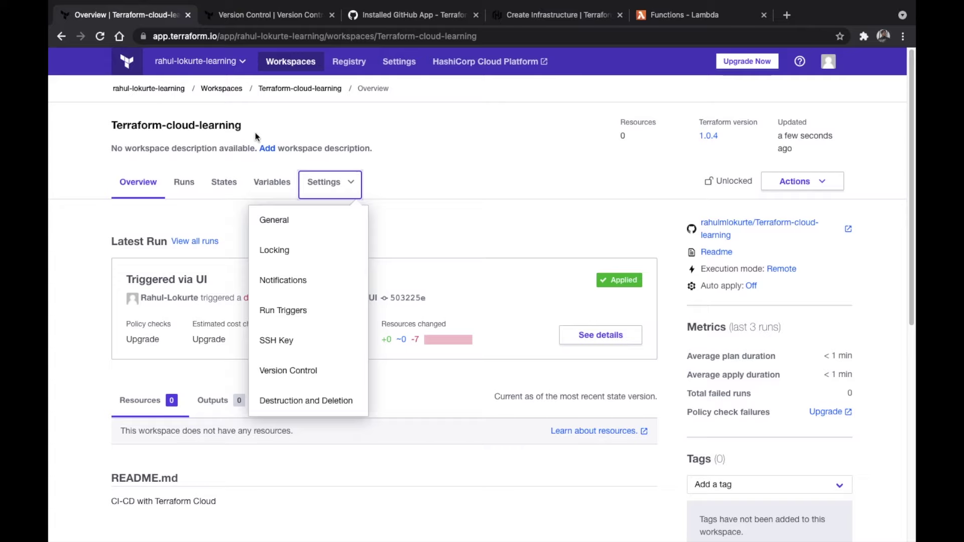
click(325, 405)
scroll(527, 429, down, 5)
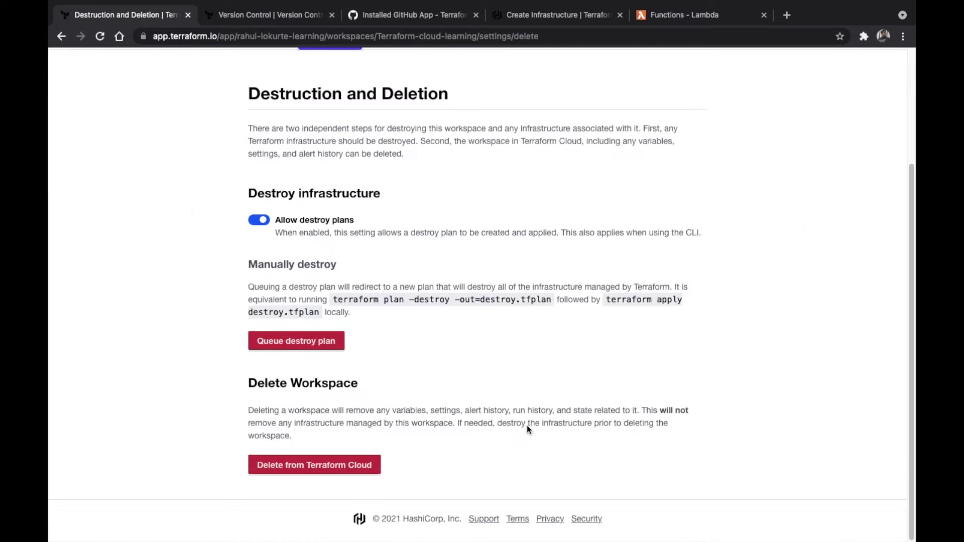
- Delete the Terraform-cloud-learning workspace, confirming with its name
click(314, 465)
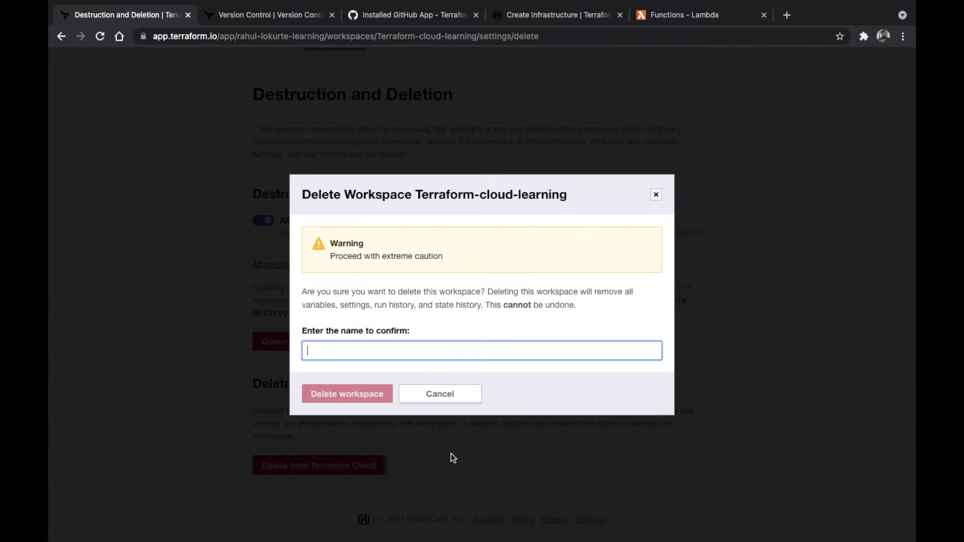
drag(422, 196, 576, 200)
key(ctrl+c)
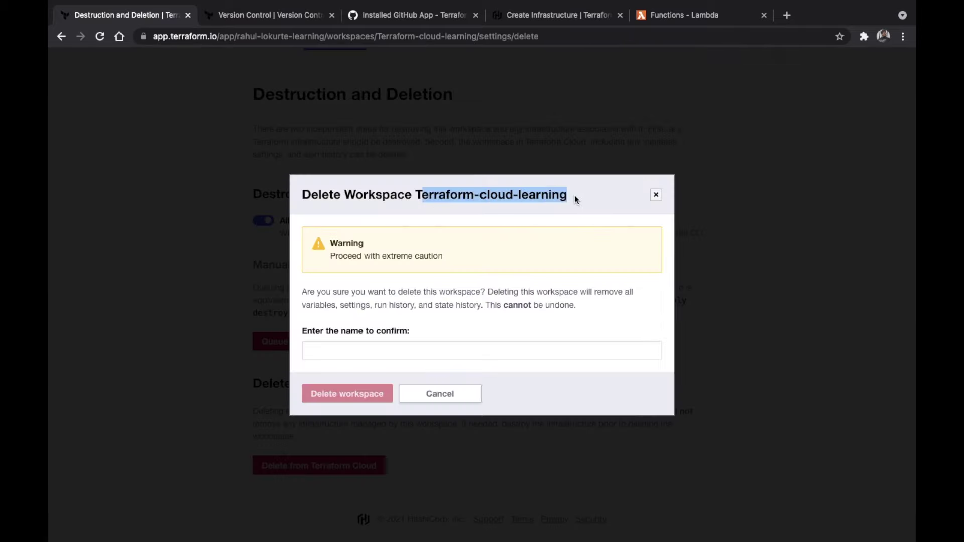
click(386, 350)
key(ctrl+v)
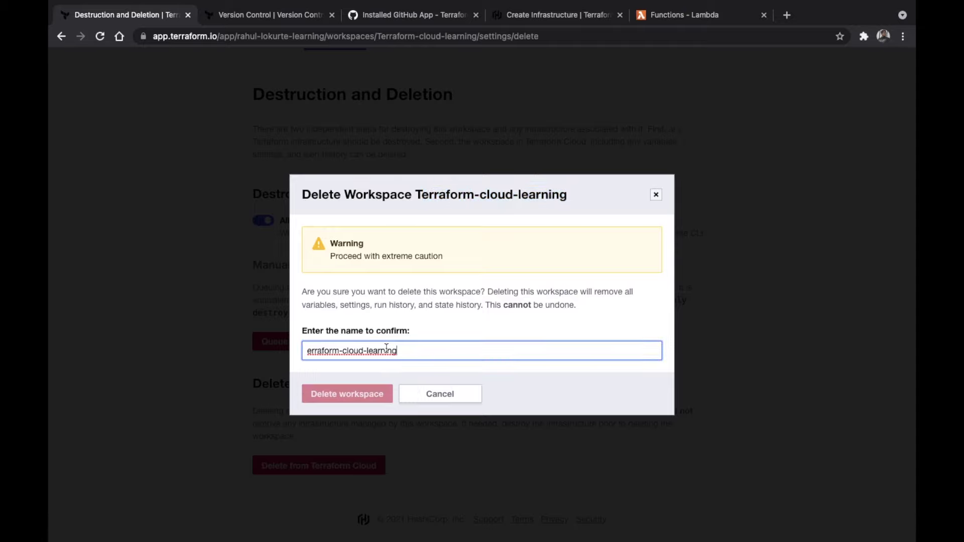
key(Home)
text(T)
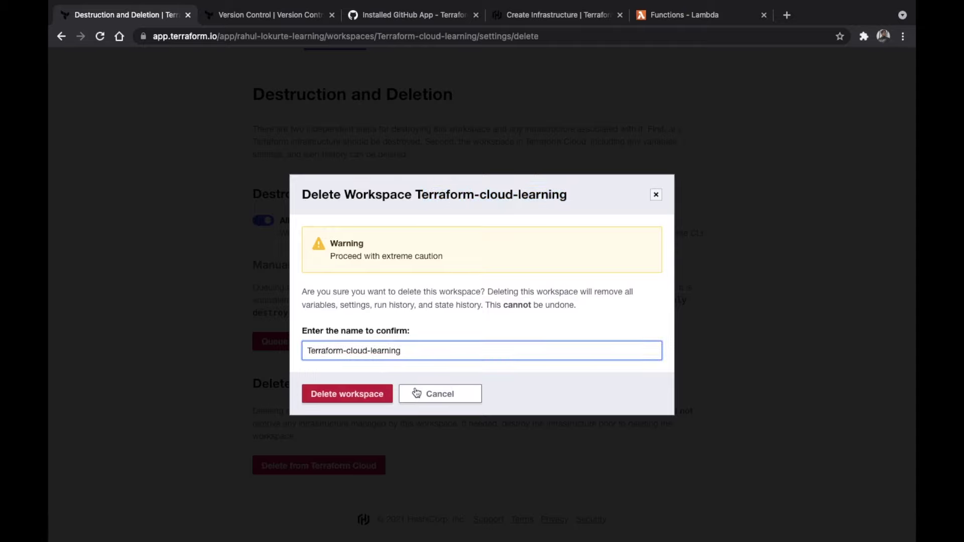
click(352, 395)
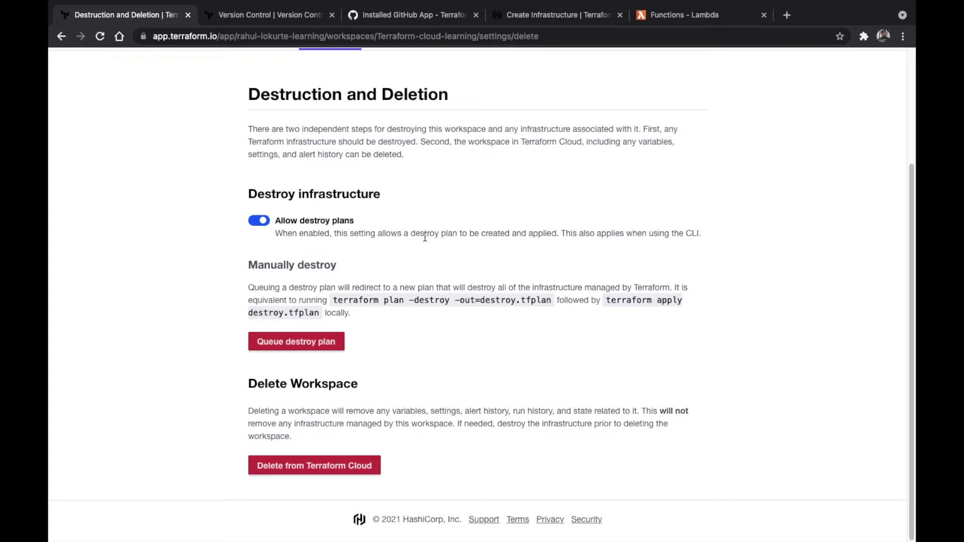